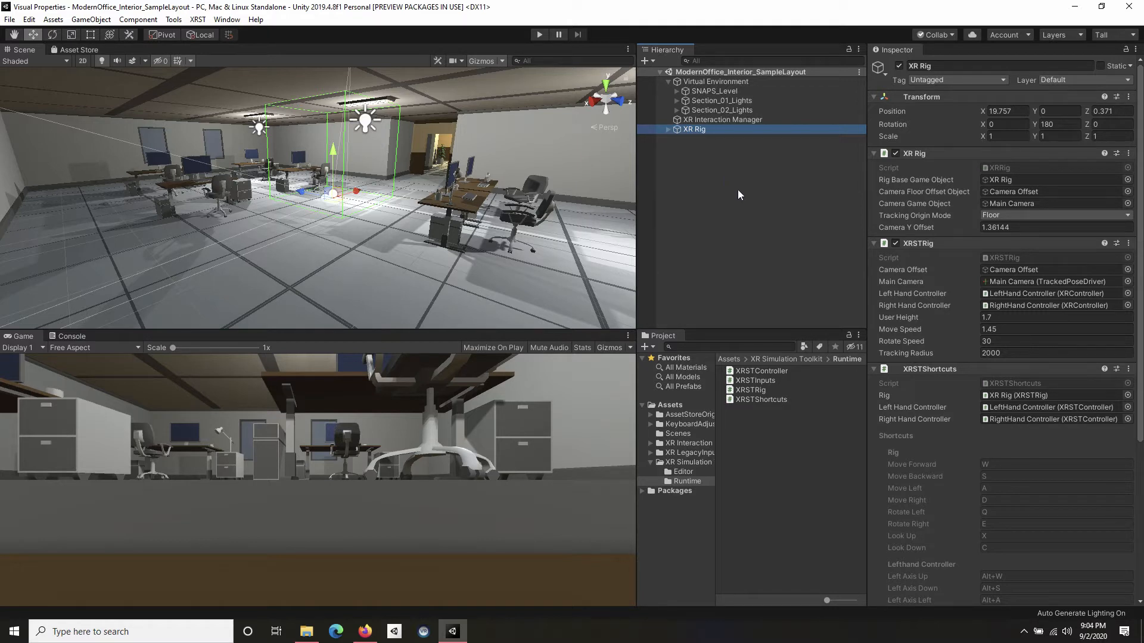
Step: Run the scene in play mode, tilt the view onto the desks, and turn the XR rig in both directions
click(540, 35)
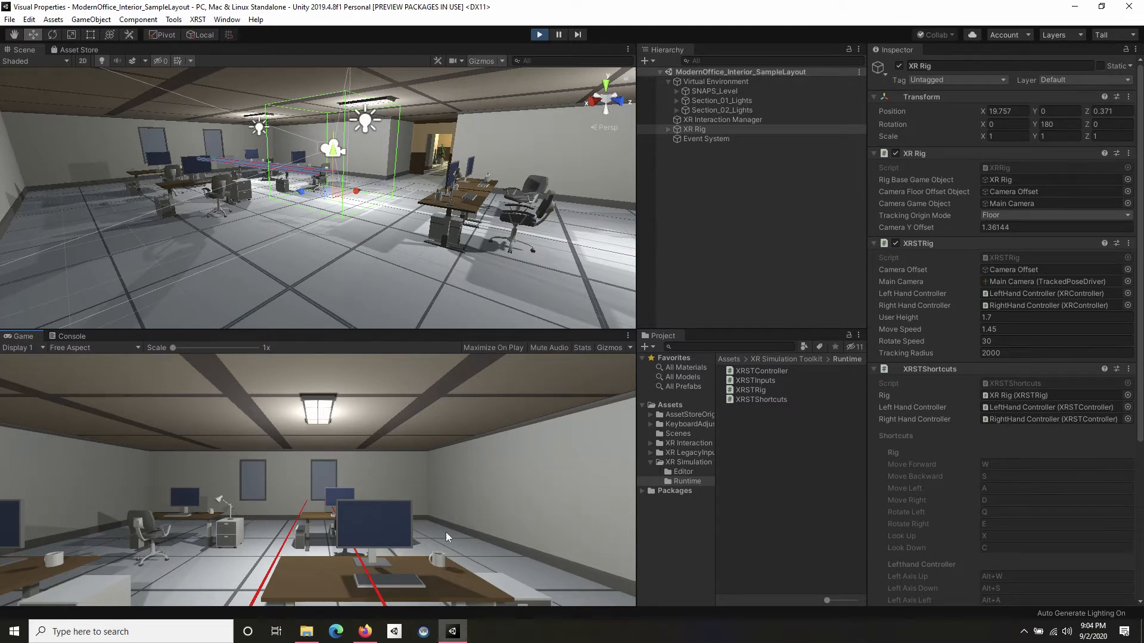
key(w)
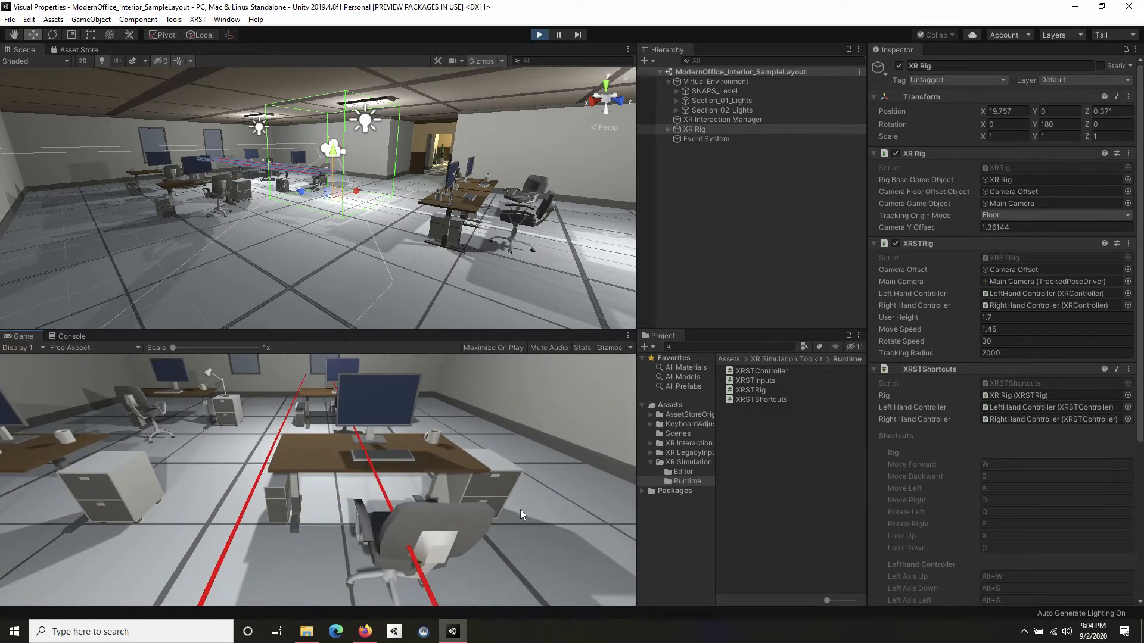
key(q)
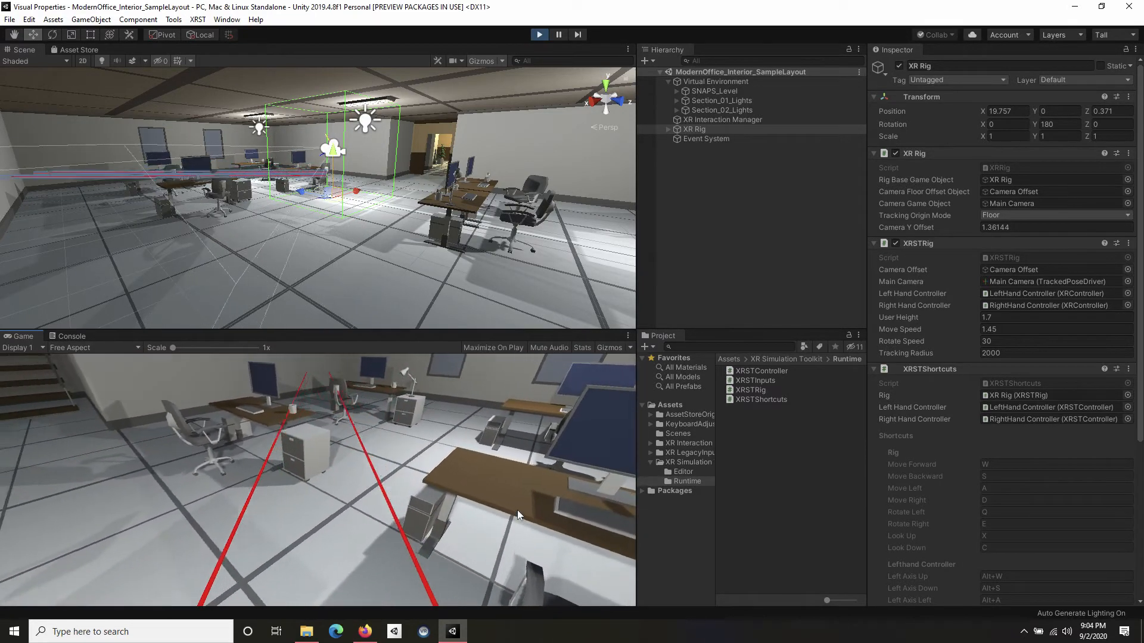
key(q)
key(e)
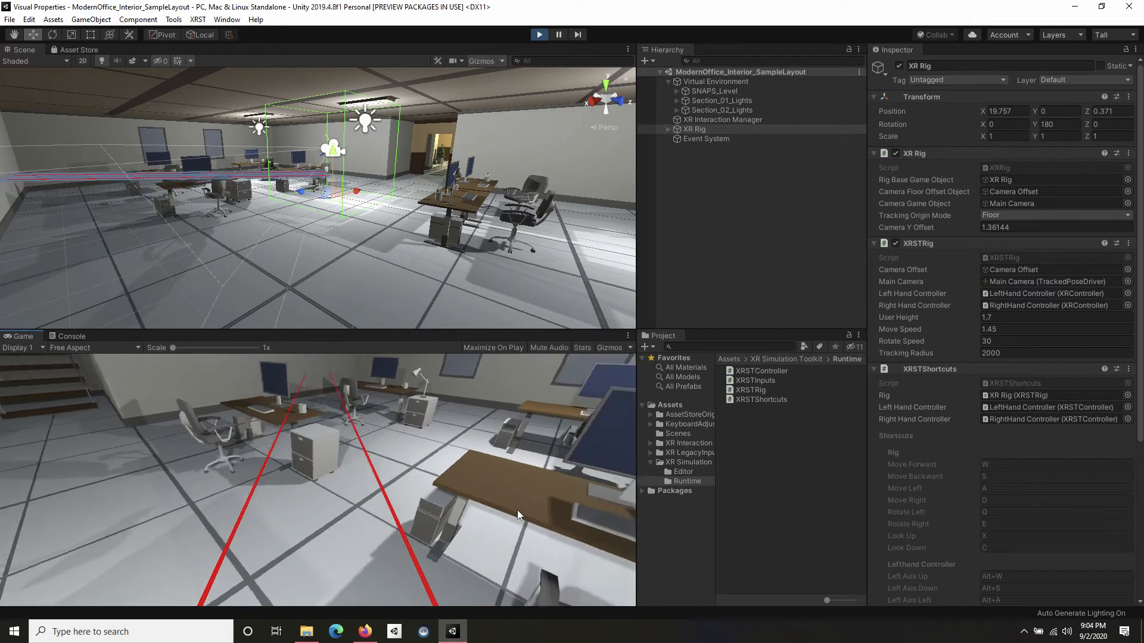
key(e)
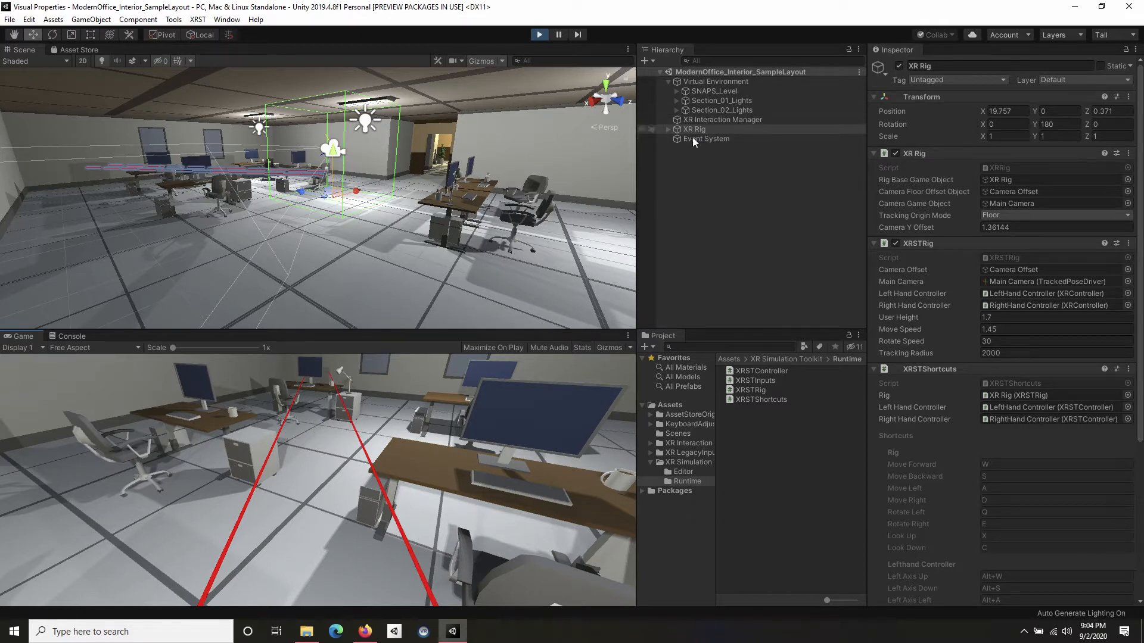
Step: Move the LeftHand Controller and RightHand Controller under the XR Rig's Camera Offset away from the camera in the running scene
click(668, 128)
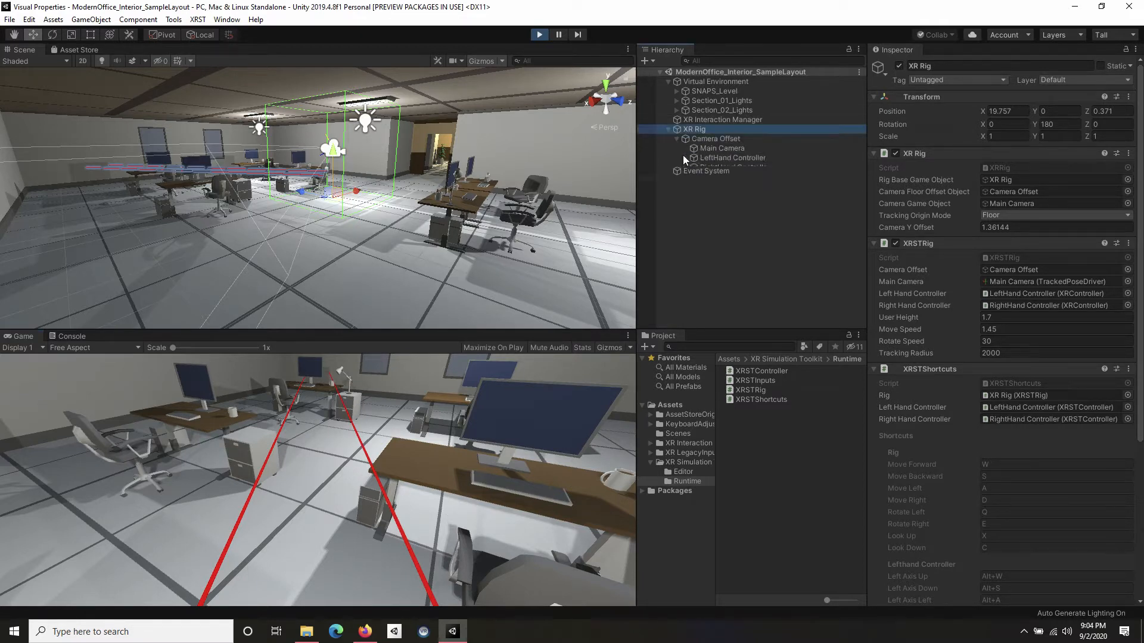
click(739, 157)
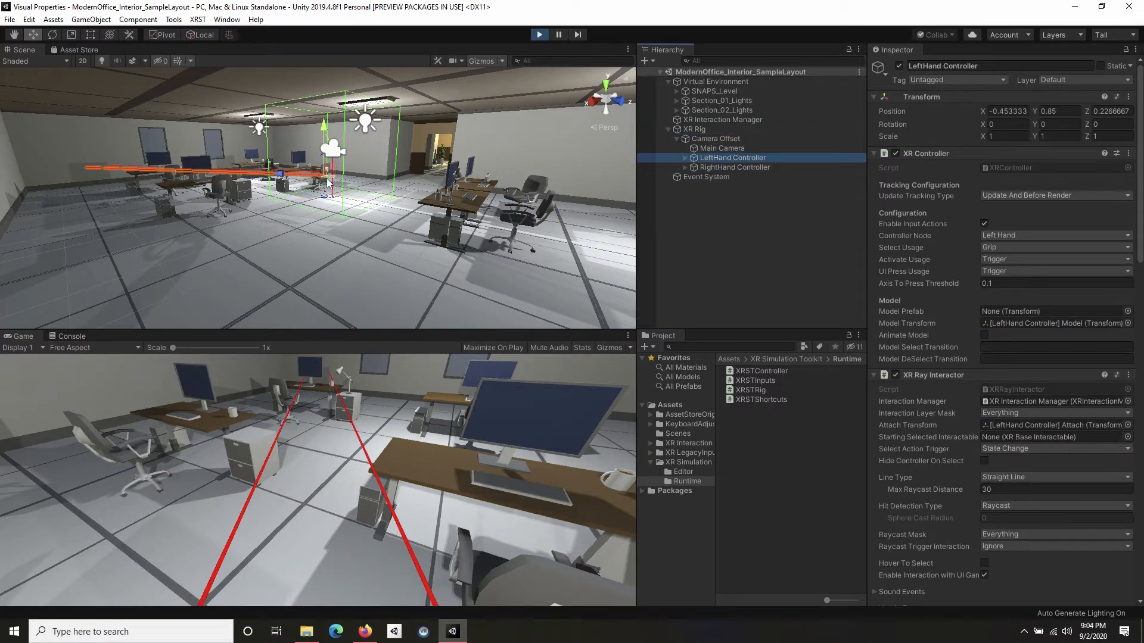
drag(329, 182, 325, 234)
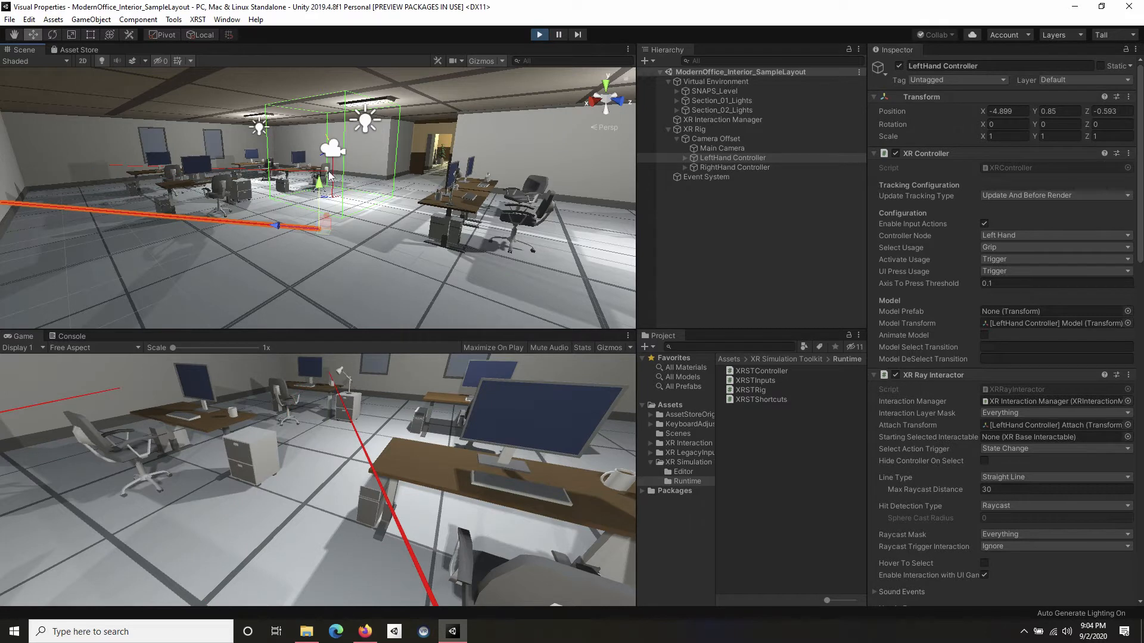
click(732, 168)
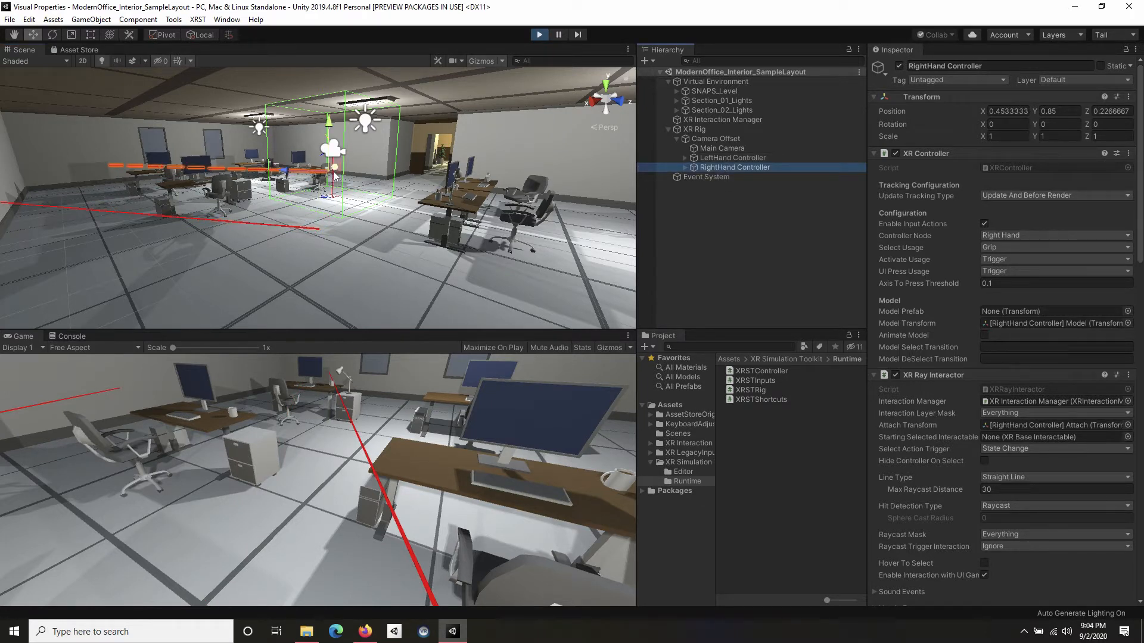
drag(335, 170, 415, 108)
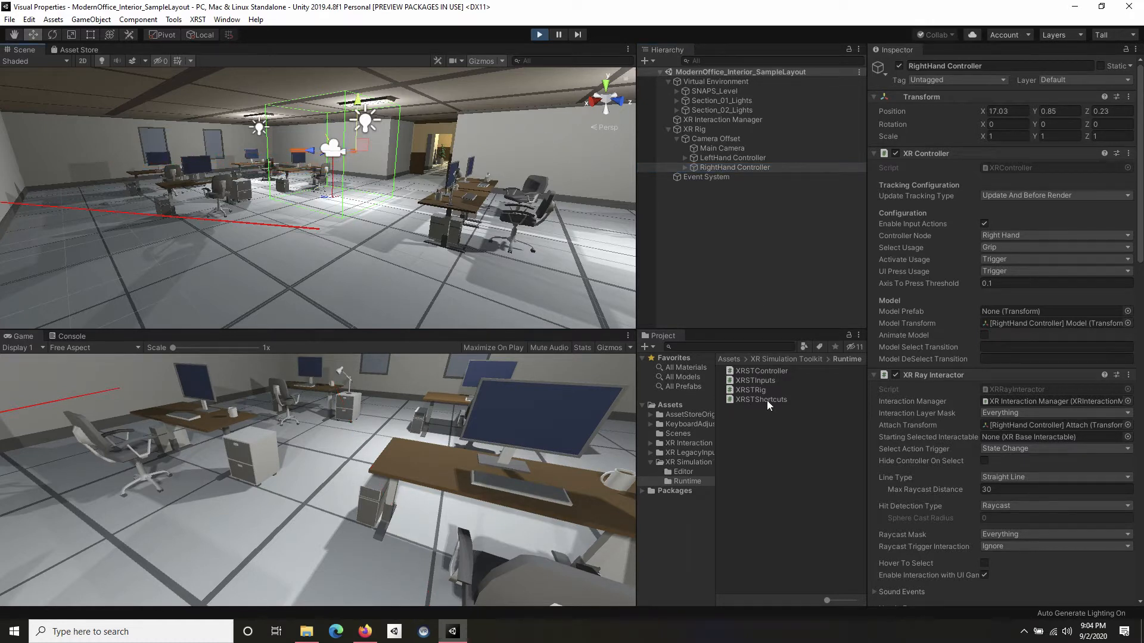
Step: Show the Game view statistics and move the rig backward and sideways through the office to compare the rendering load
click(583, 348)
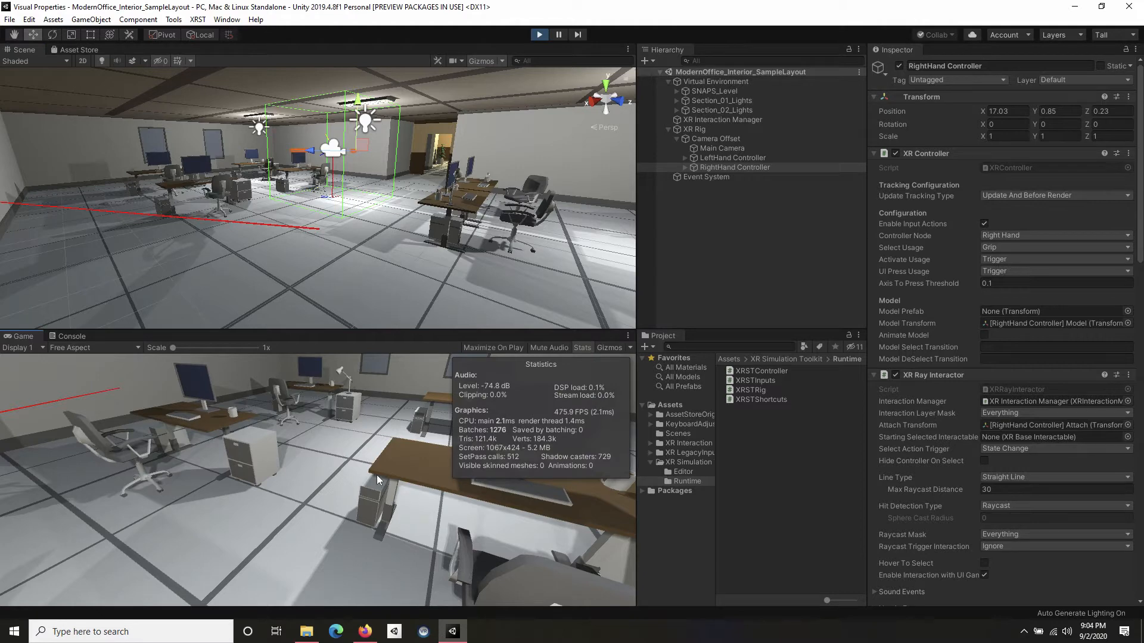
key(d)
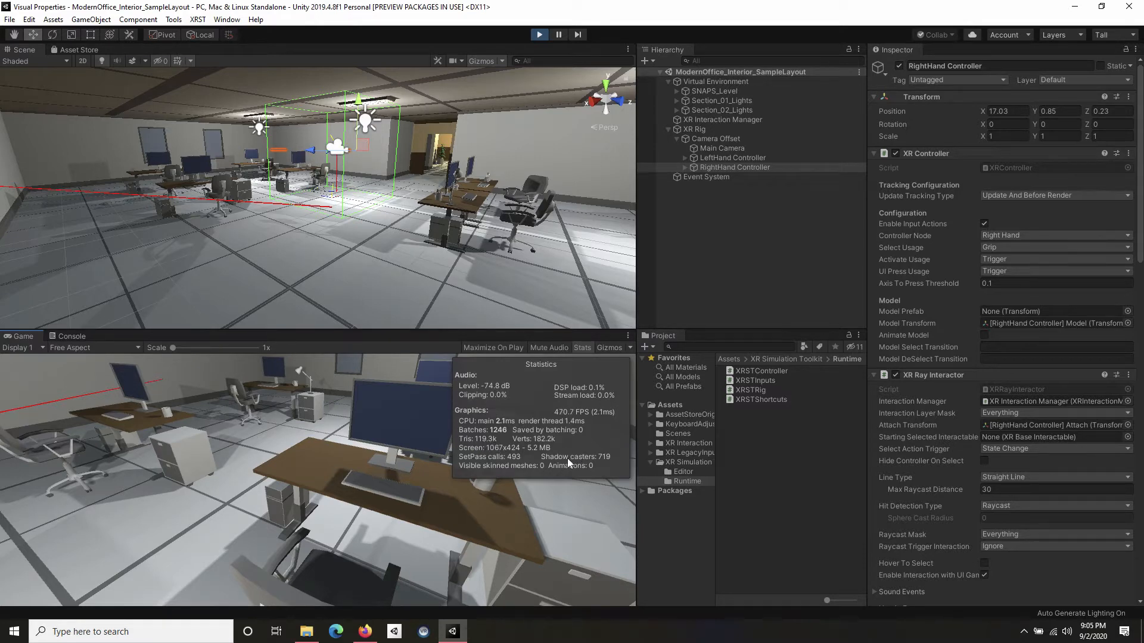
key(s)
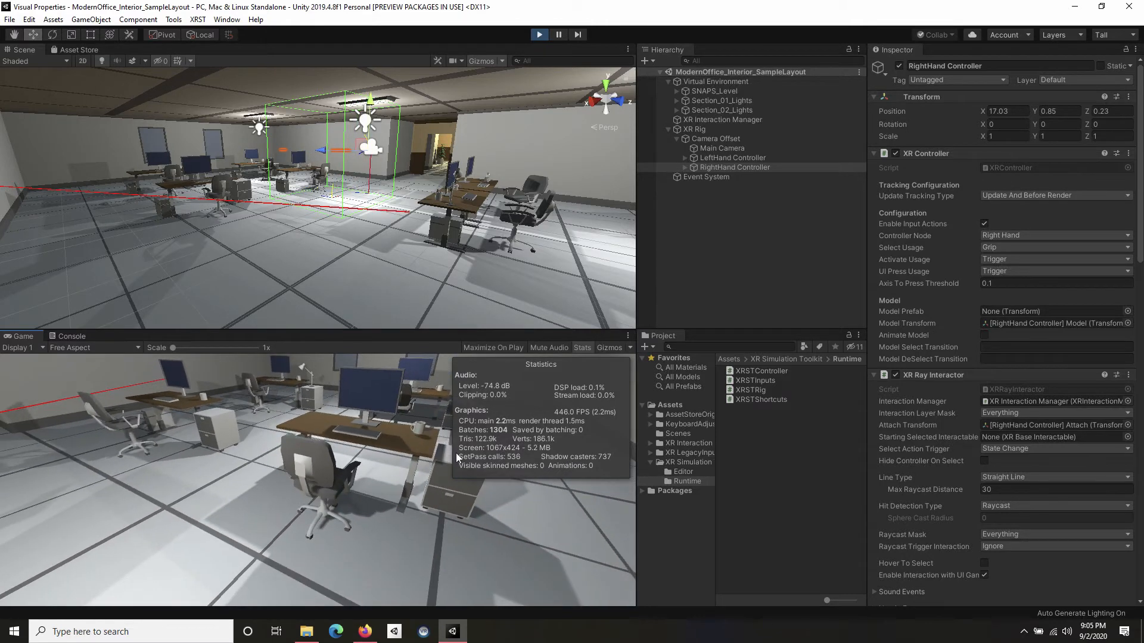
key(a)
key(s)
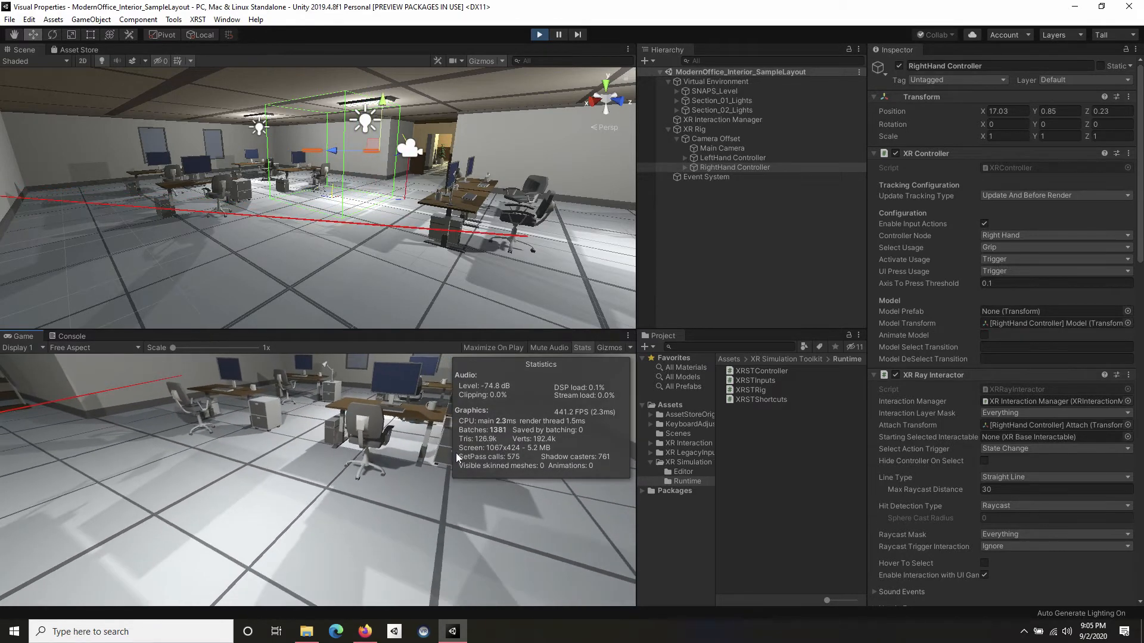
key(s)
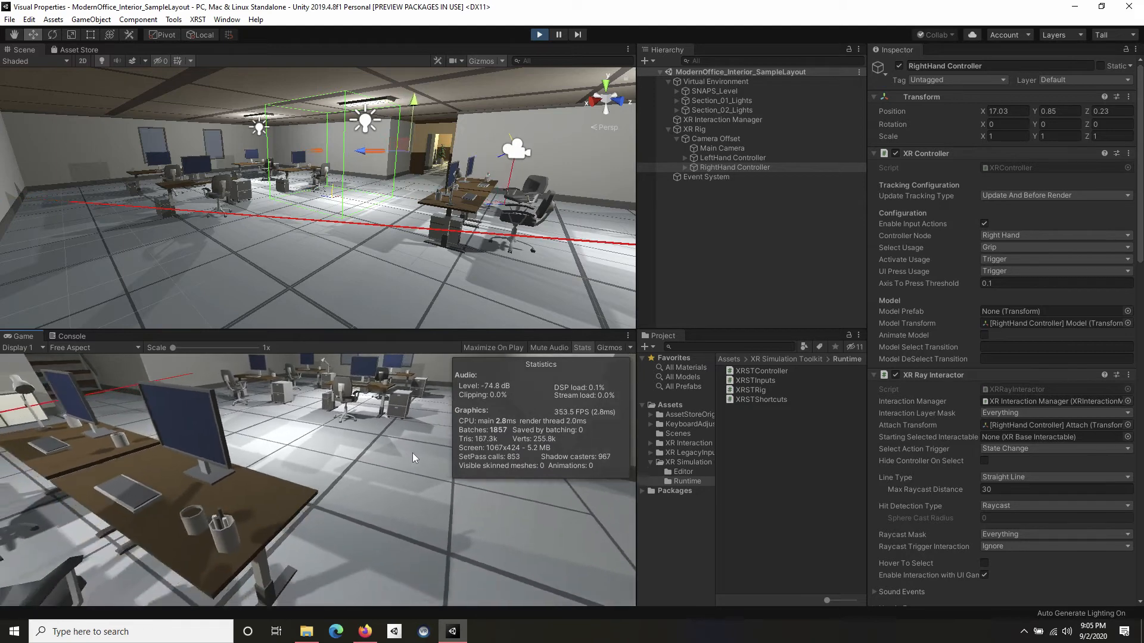
key(s)
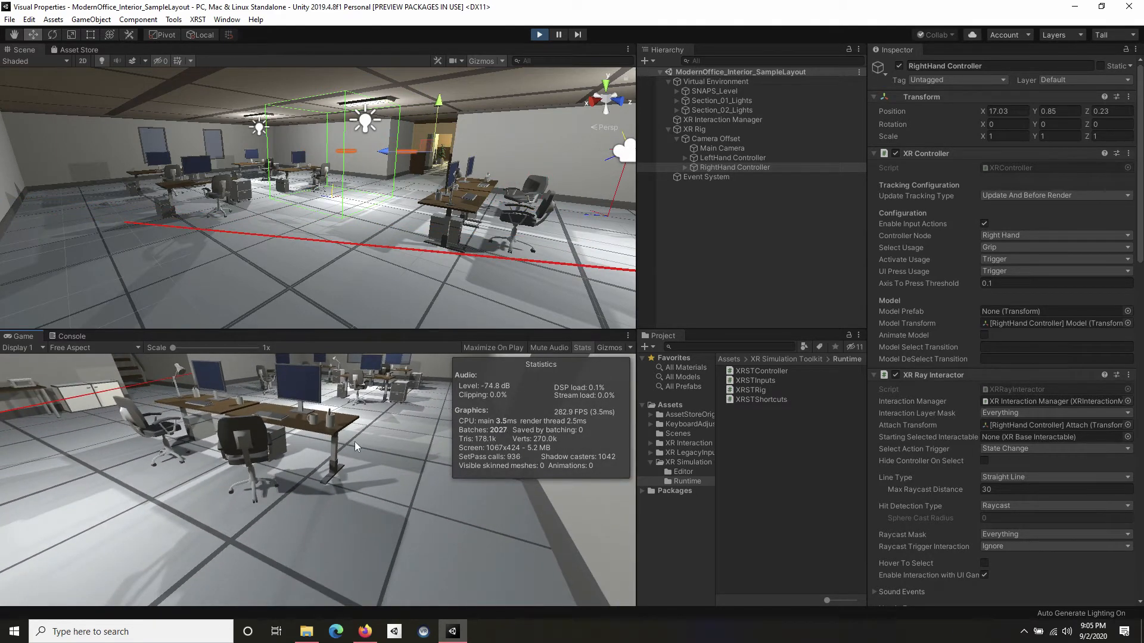
key(a)
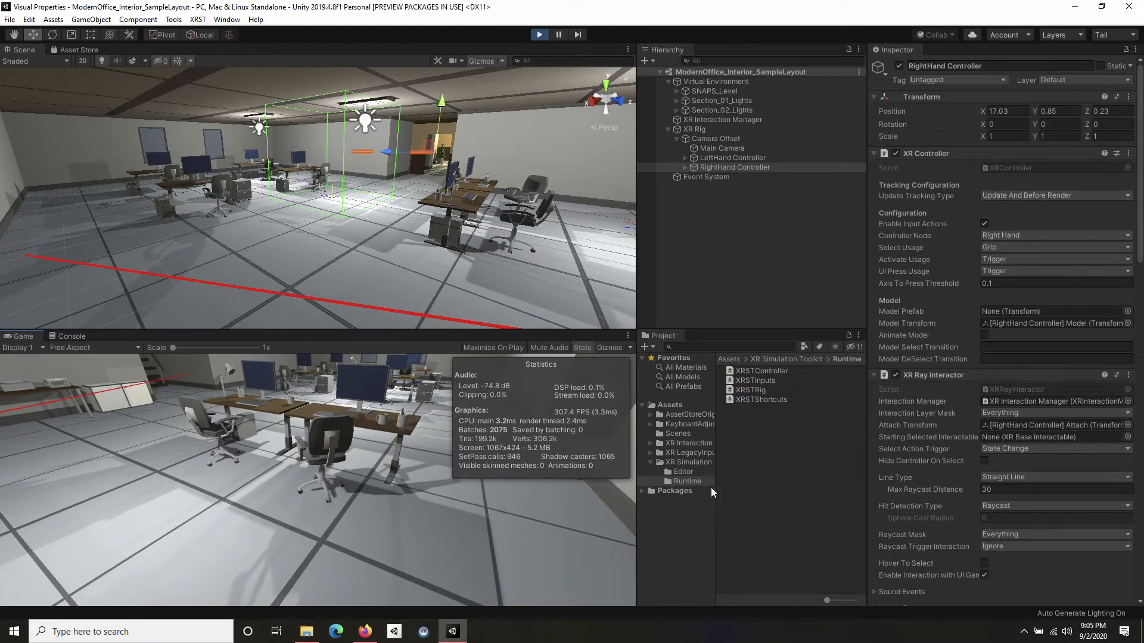
key(a)
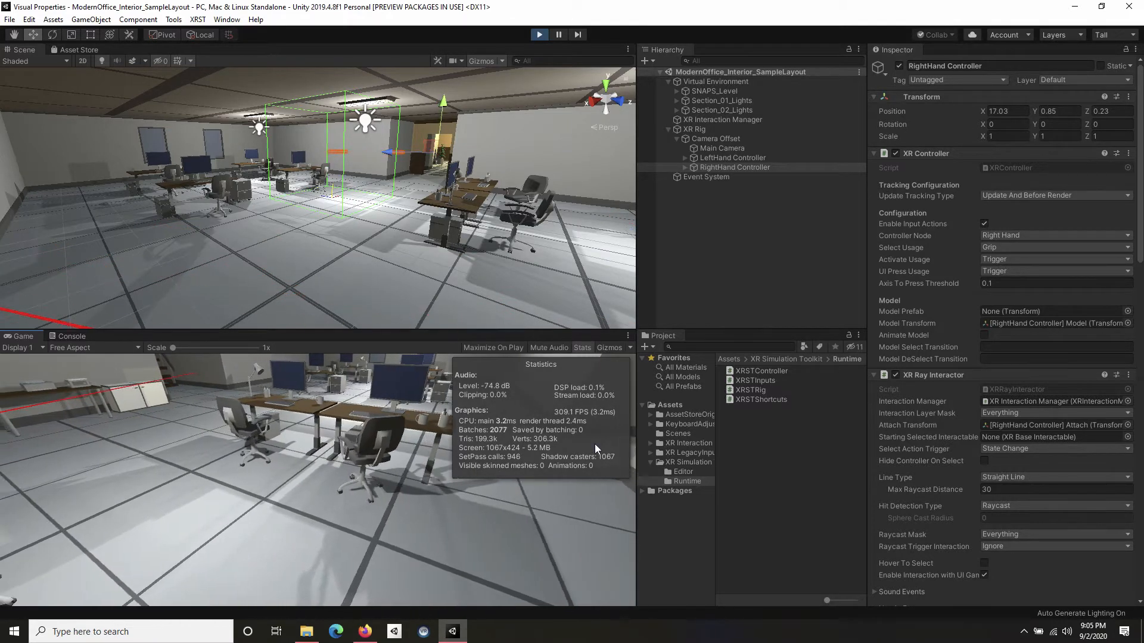
key(d)
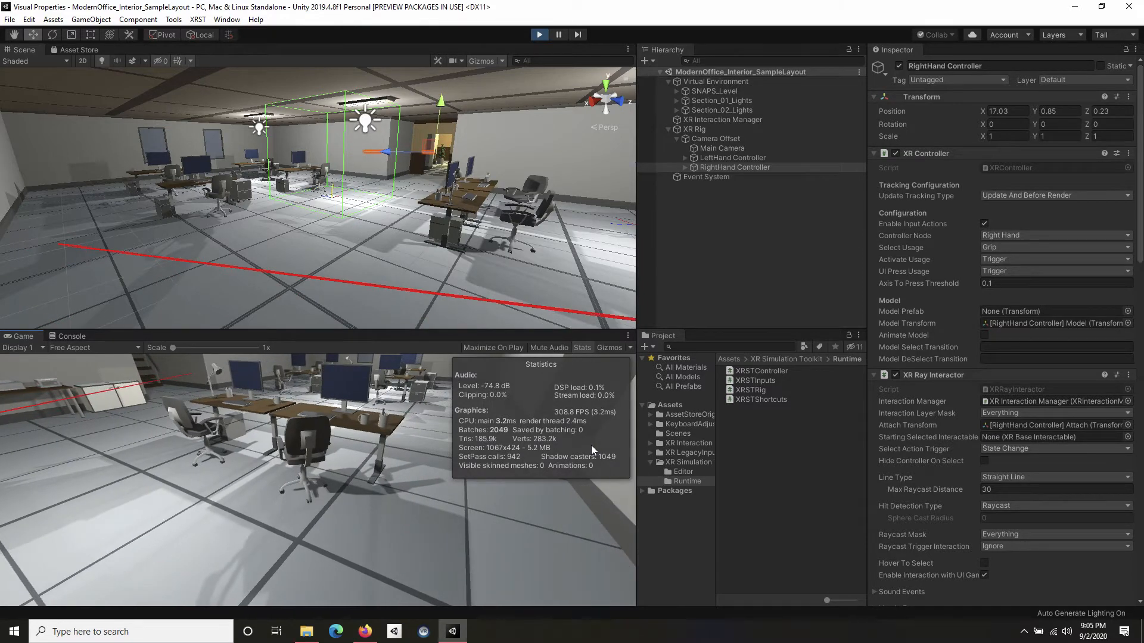
Step: Examine the statistics while raising the view and moving the rig forward past the desks to the wall corner, and stop play mode
key(Up)
key(Up)
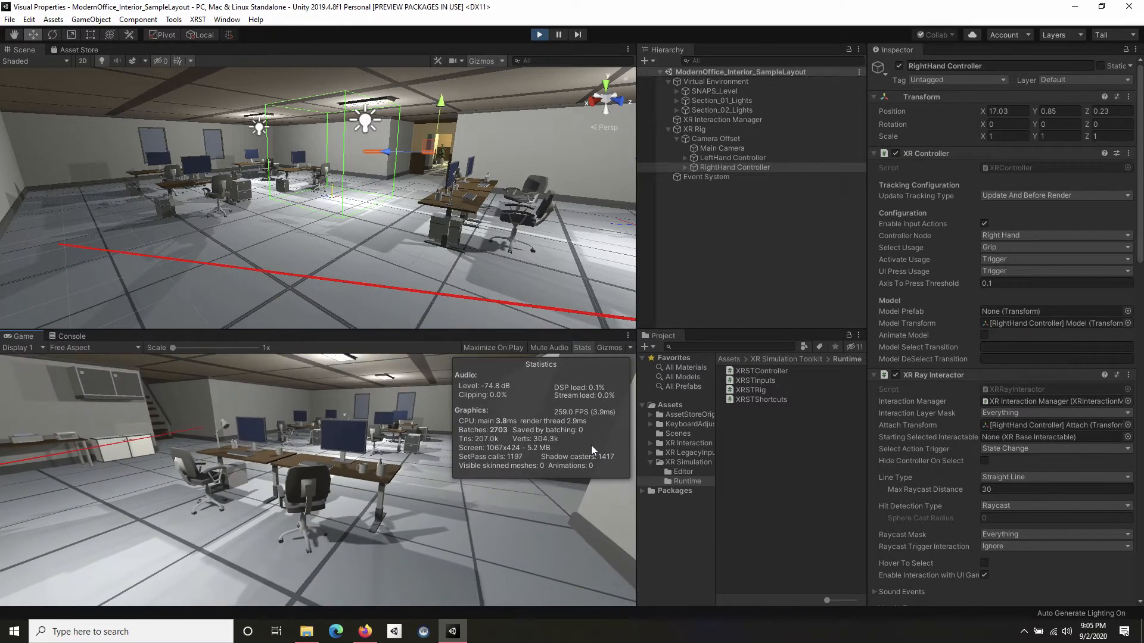
key(Up)
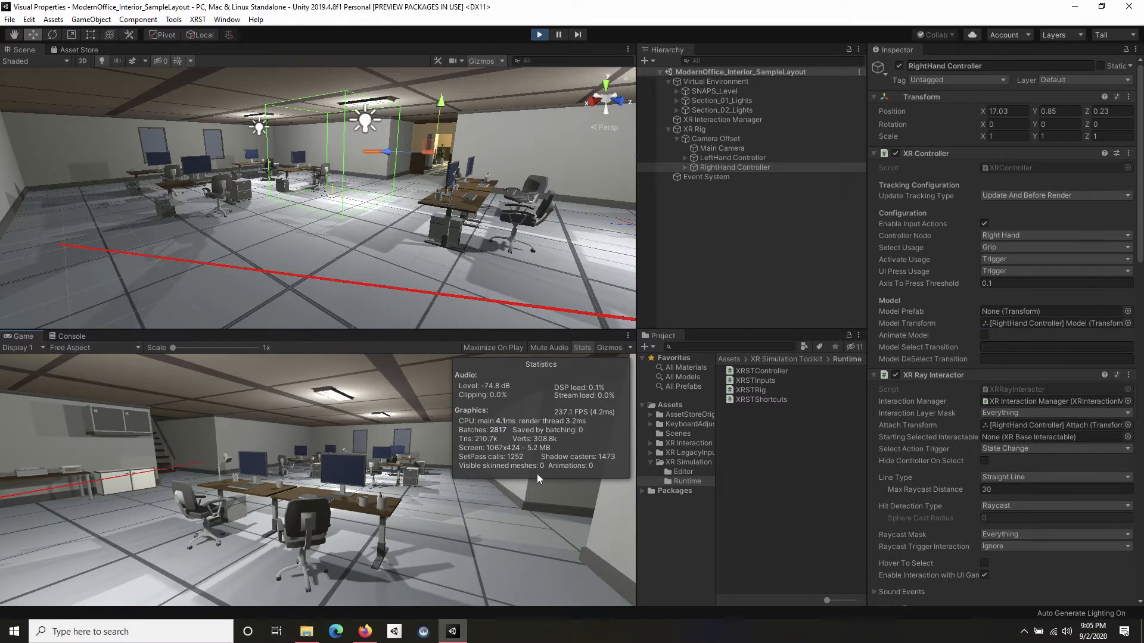
key(w)
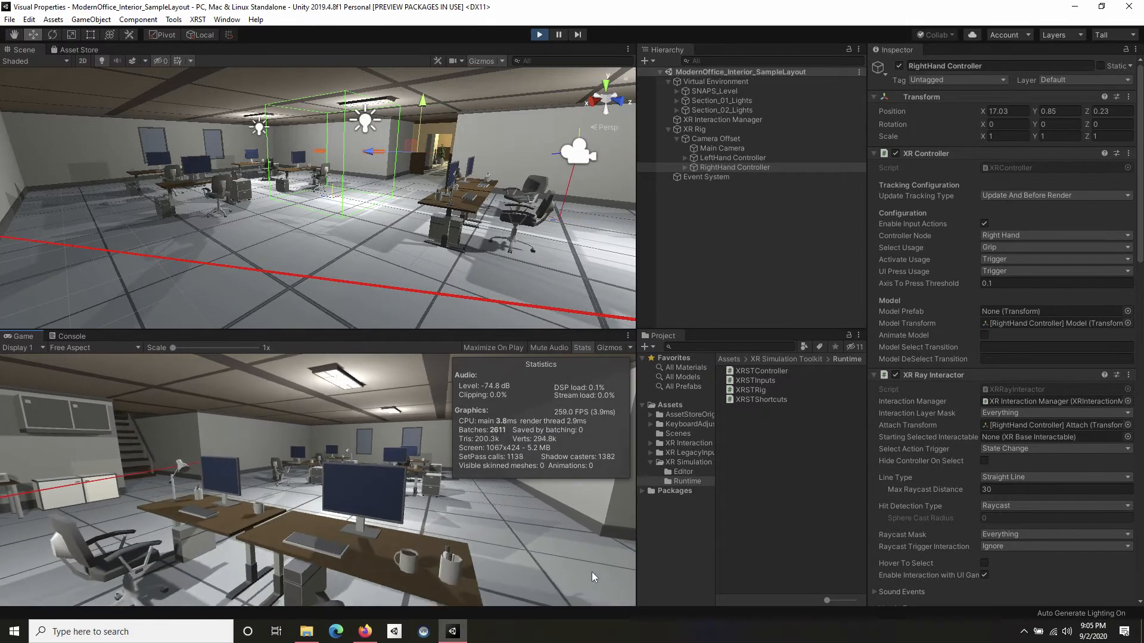
key(w)
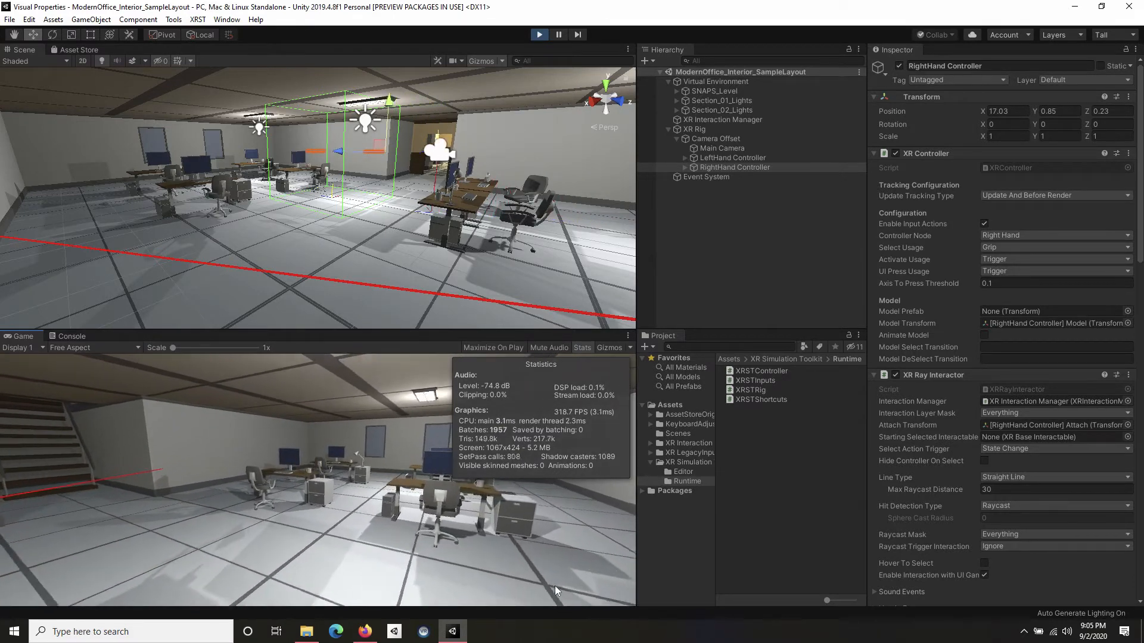
key(w)
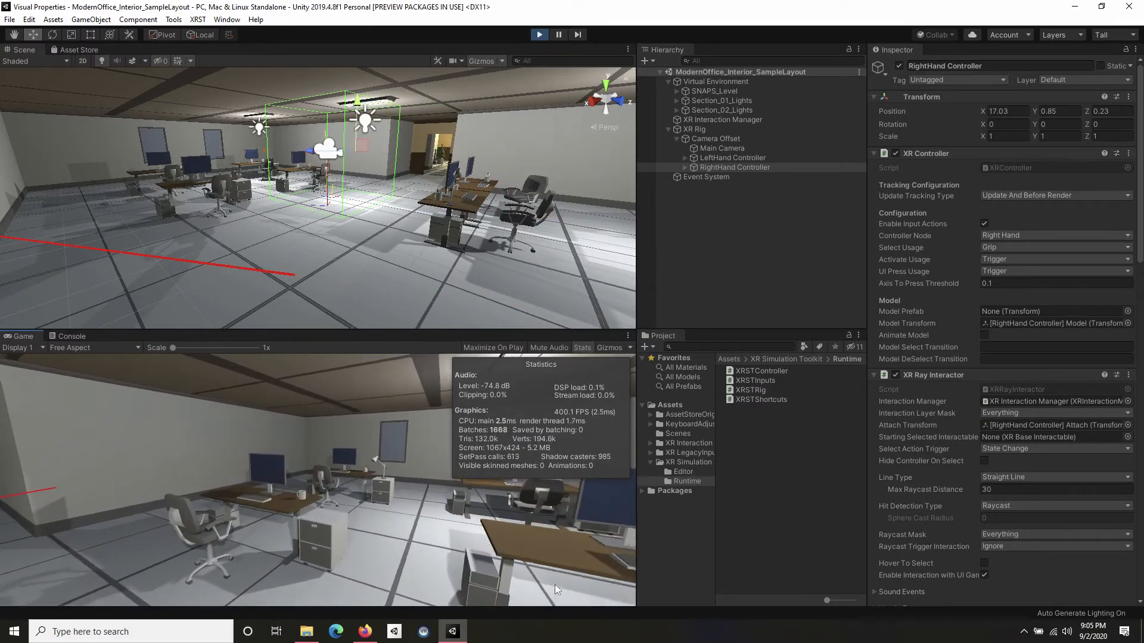
key(w)
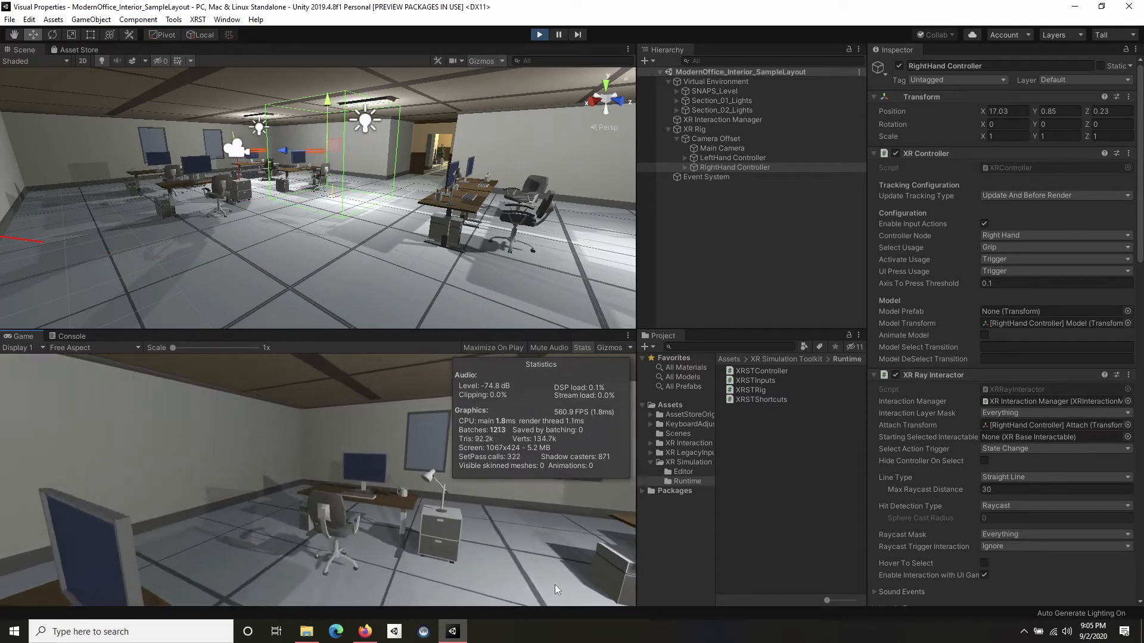
key(w)
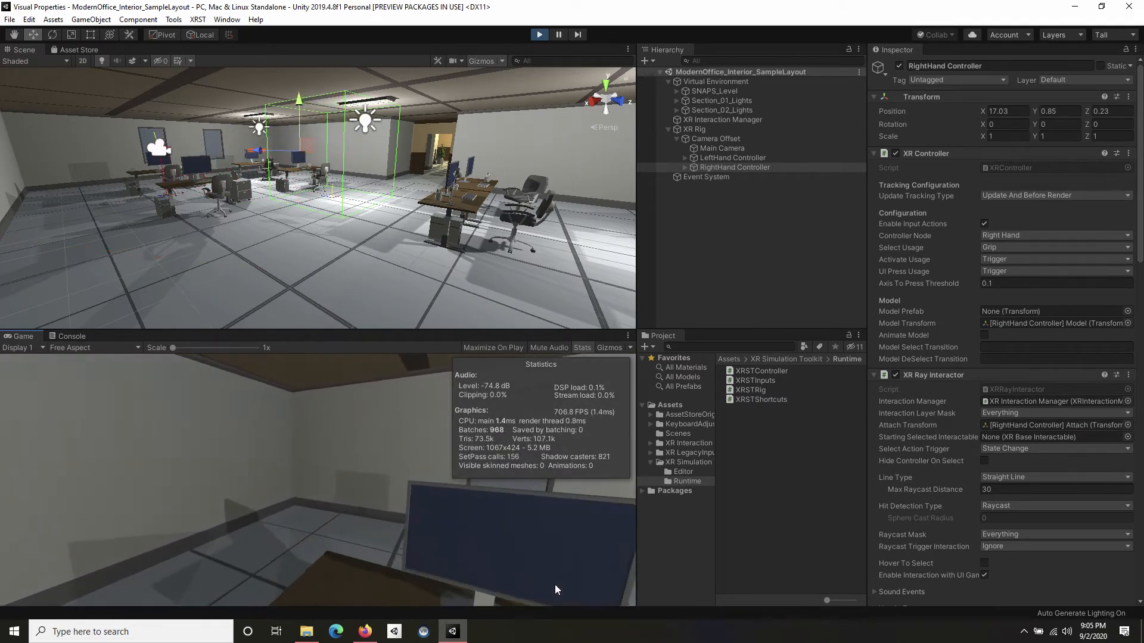
key(w)
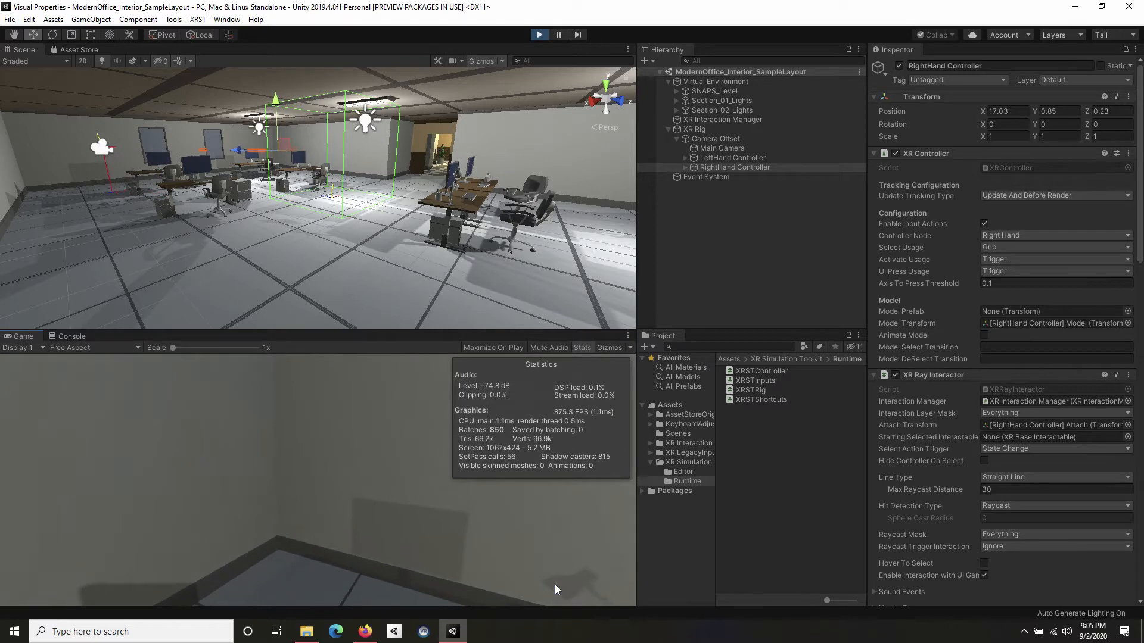
click(541, 33)
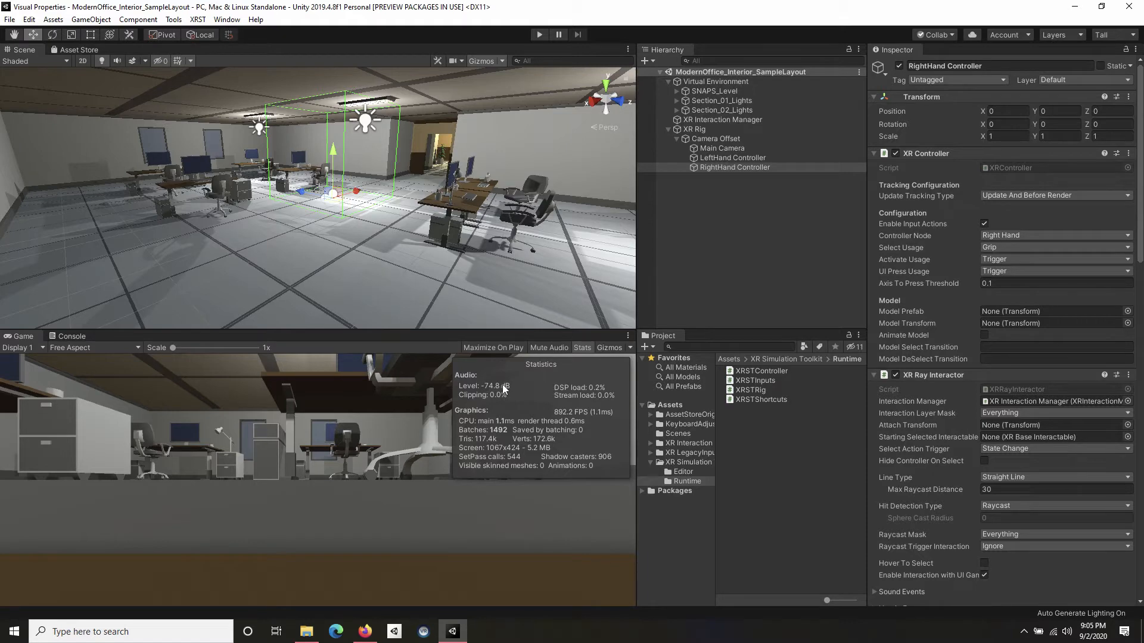
Step: Rerun the scene, move the rig up to the front desk to examine its keyboard and mug, and stop play mode
click(535, 34)
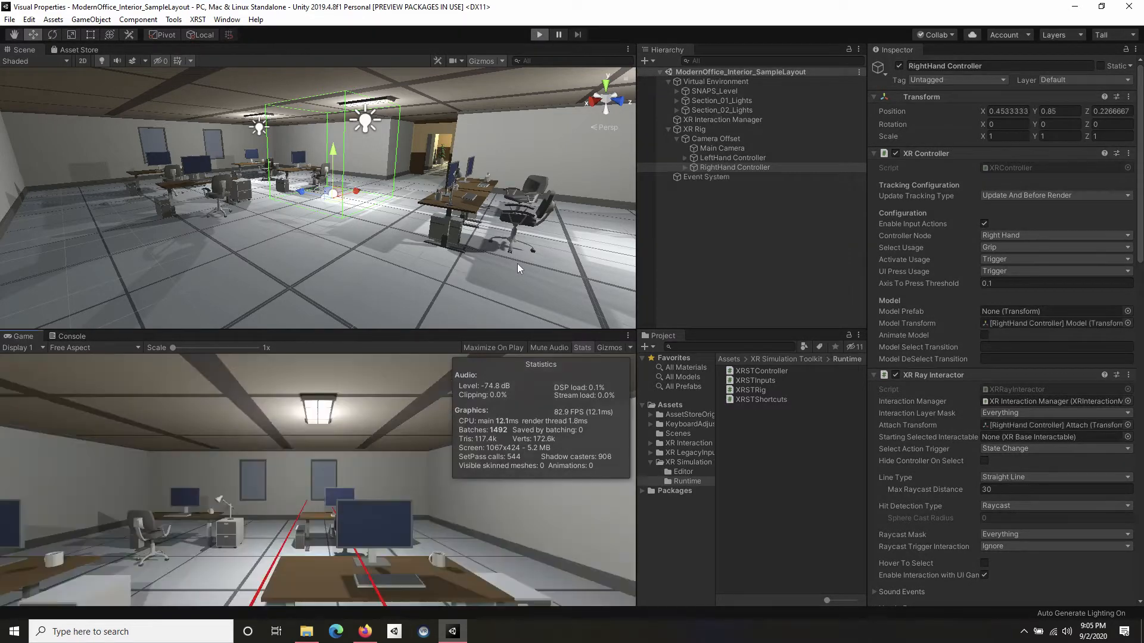
key(Down)
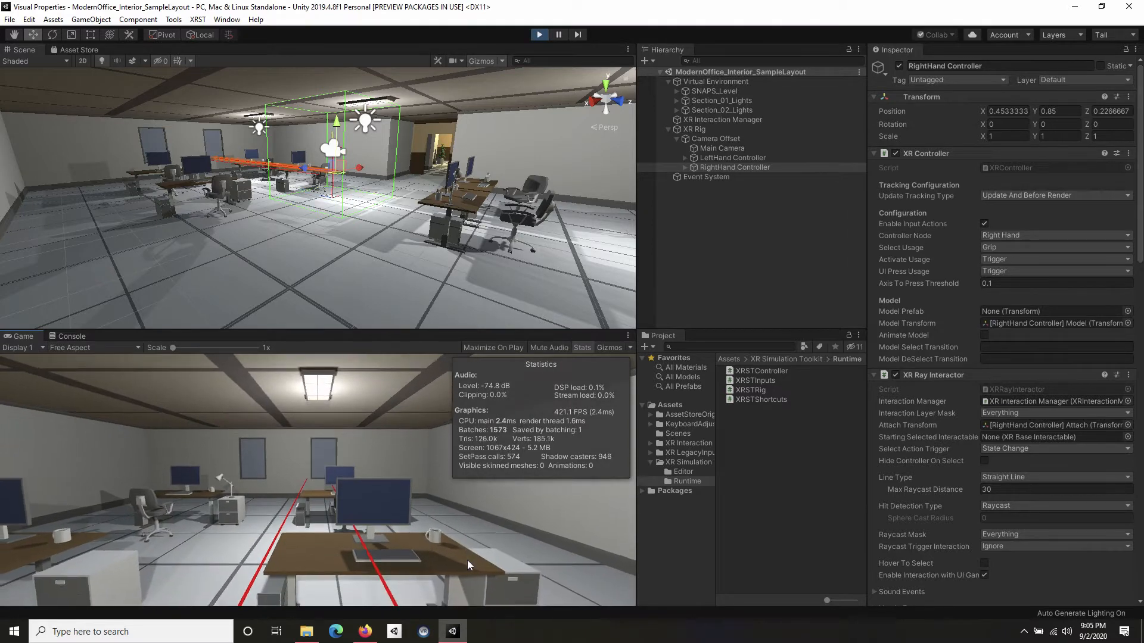
key(d)
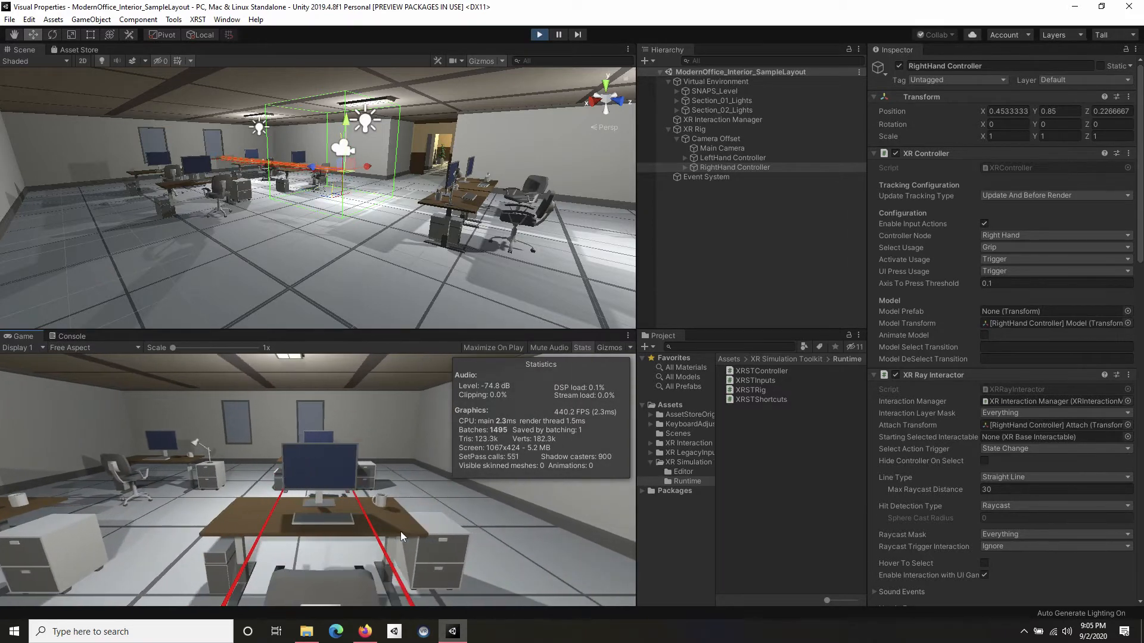
key(w)
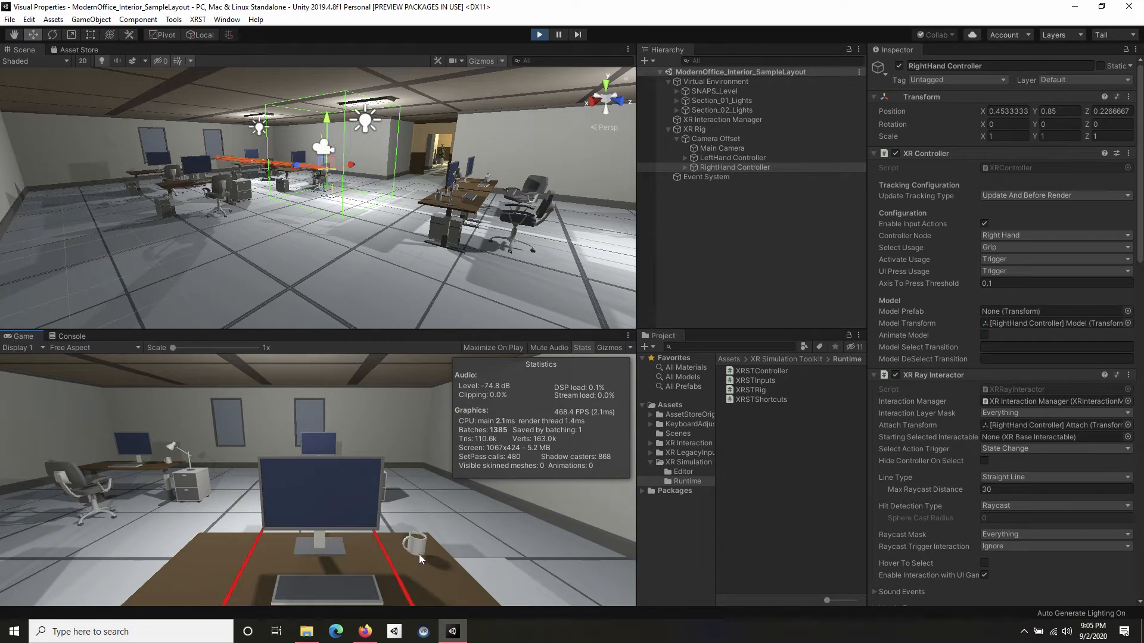
key(Down)
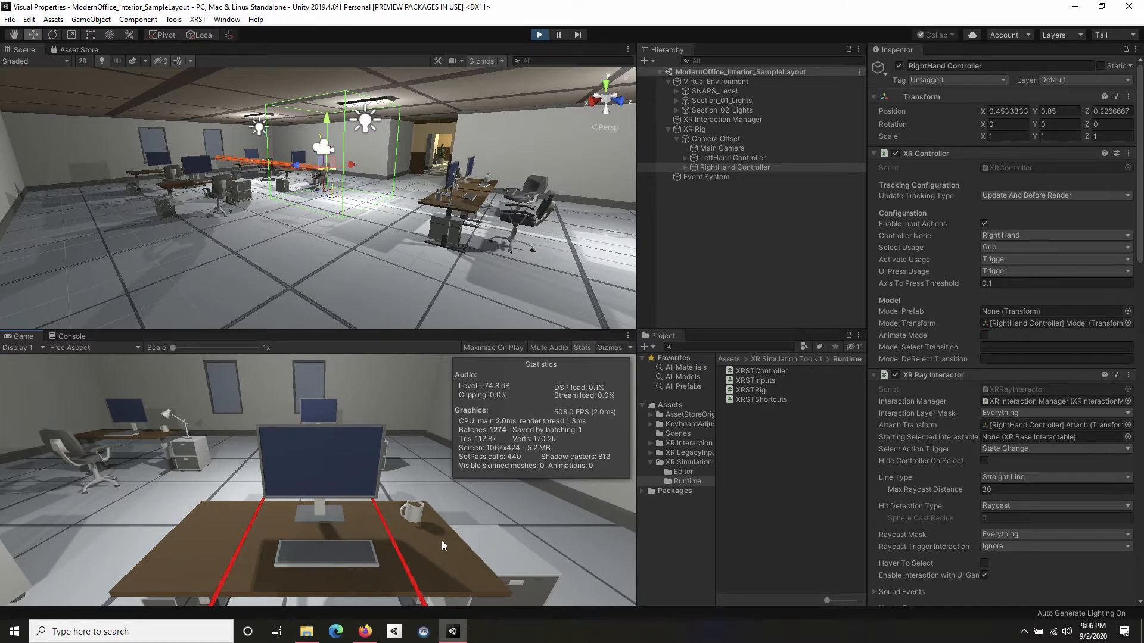
click(539, 34)
Step: Examine the Keyboard Adjustable Colors page in the Asset Store, including its triangle and vertex figures
click(84, 51)
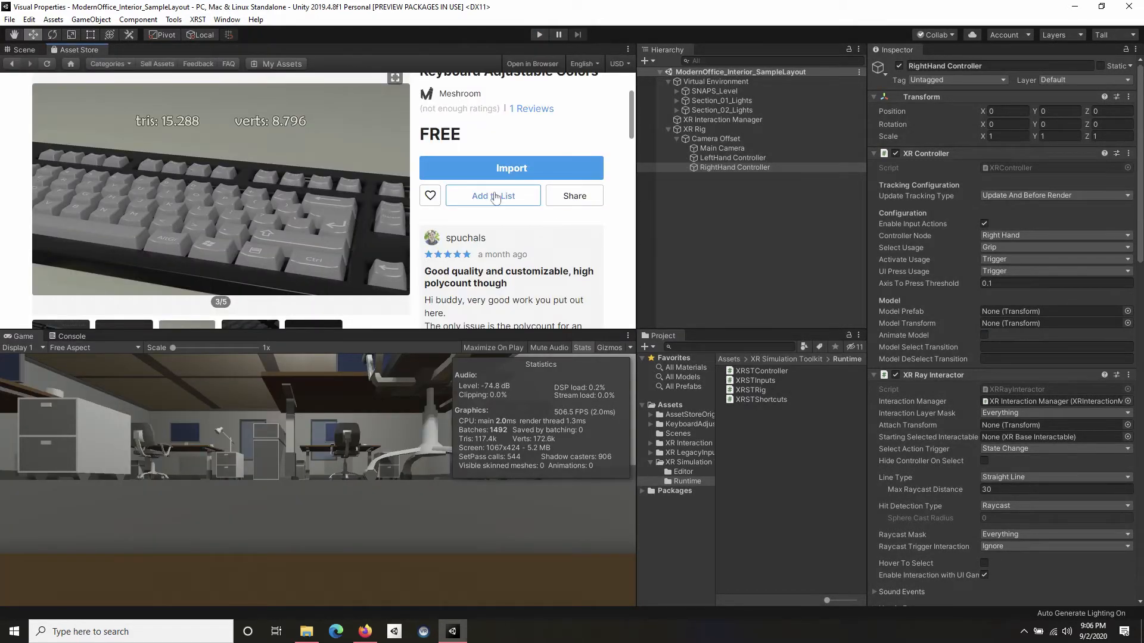
scroll(508, 177, up, 2)
scroll(513, 154, down, 1)
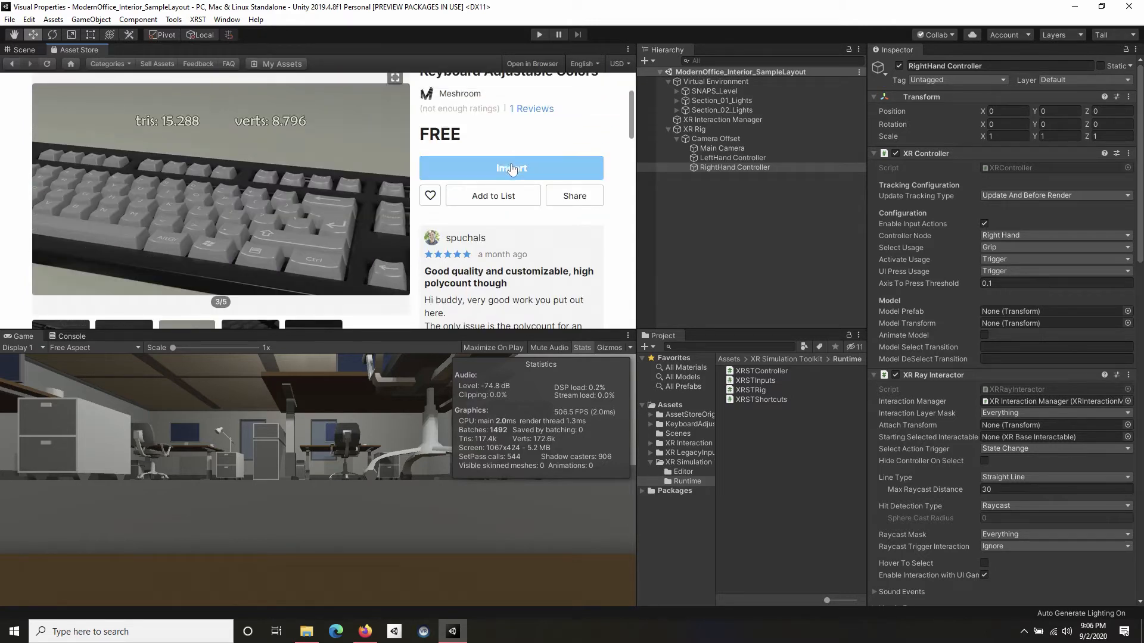
Step: Browse the KeyboardAdjustableColors project folder and examine the import settings of the Keyboard model in its Model folder
scroll(510, 170, up, 2)
scroll(510, 167, down, 1)
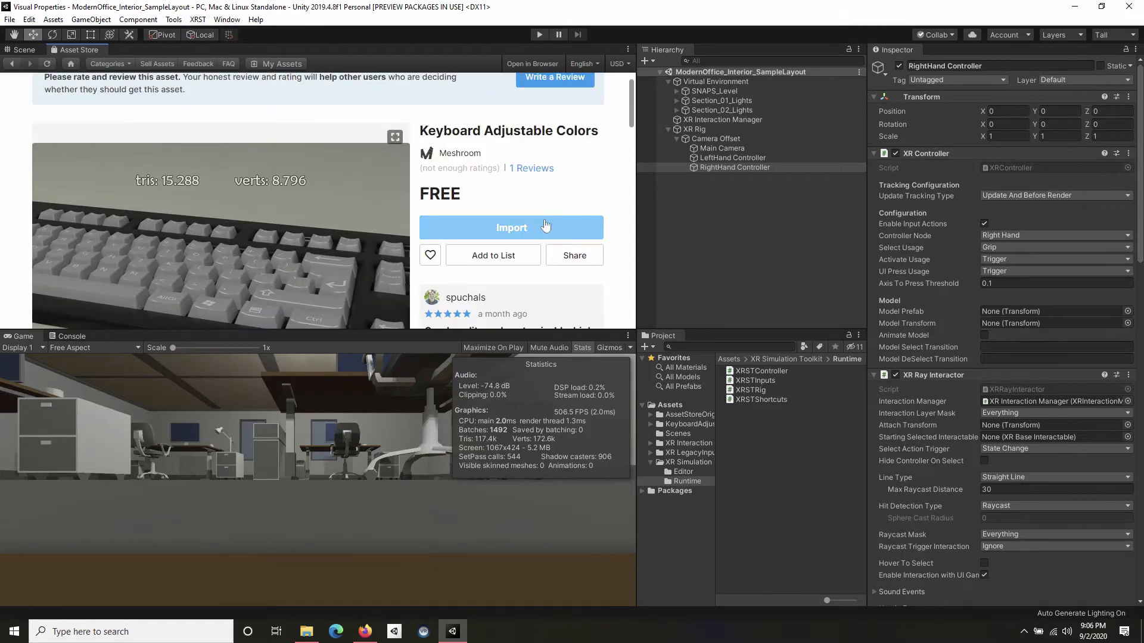
scroll(545, 225, down, 1)
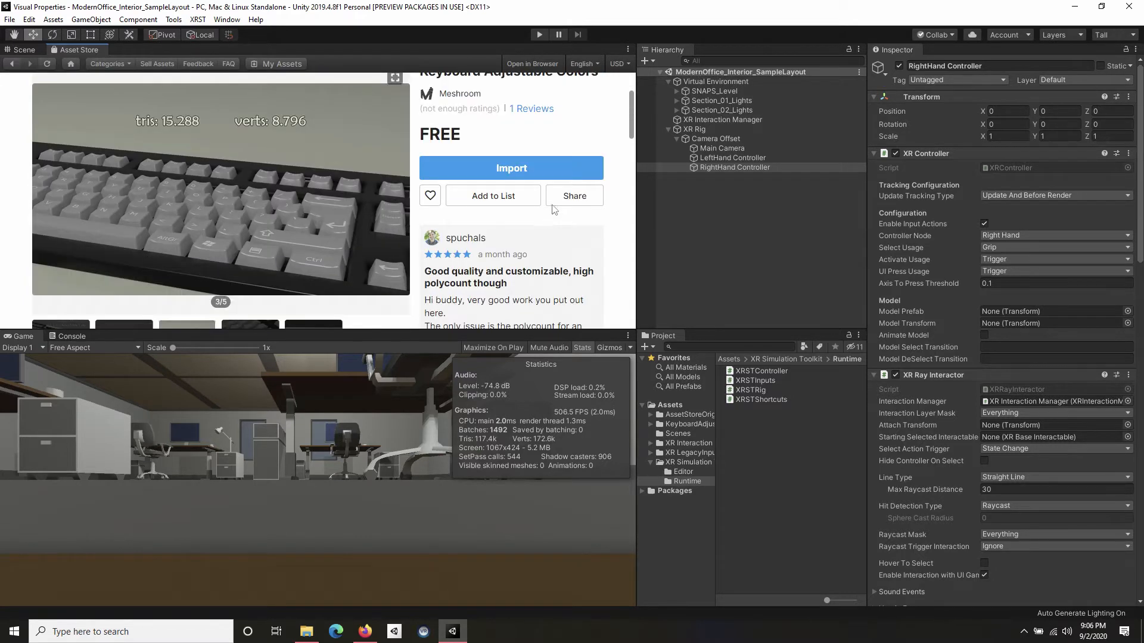
click(695, 425)
click(751, 390)
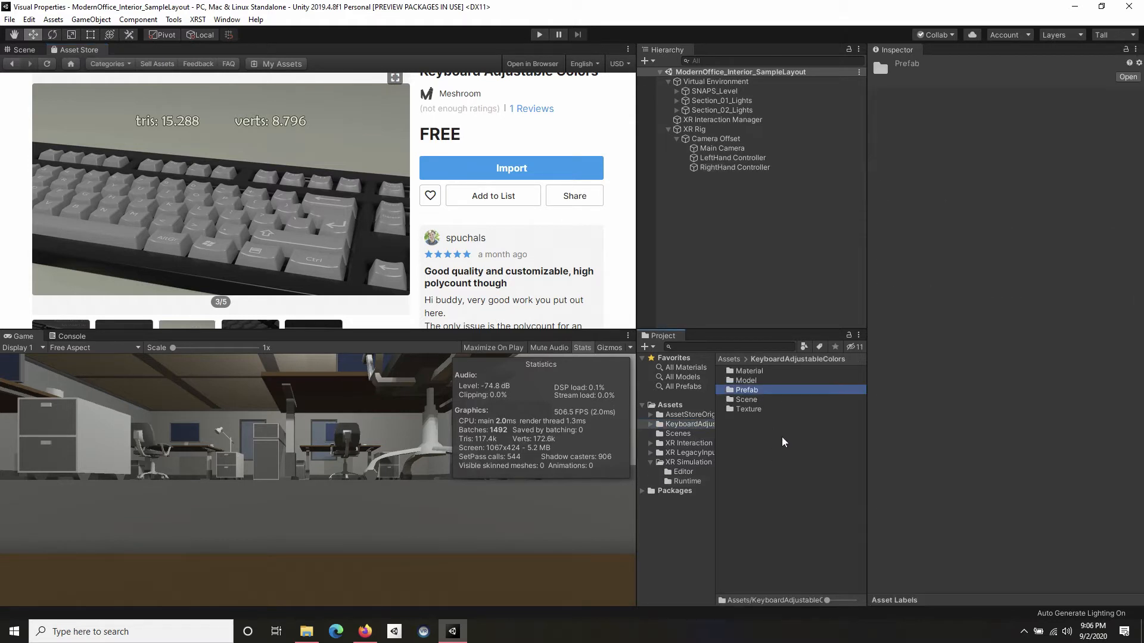
click(749, 380)
double_click(746, 382)
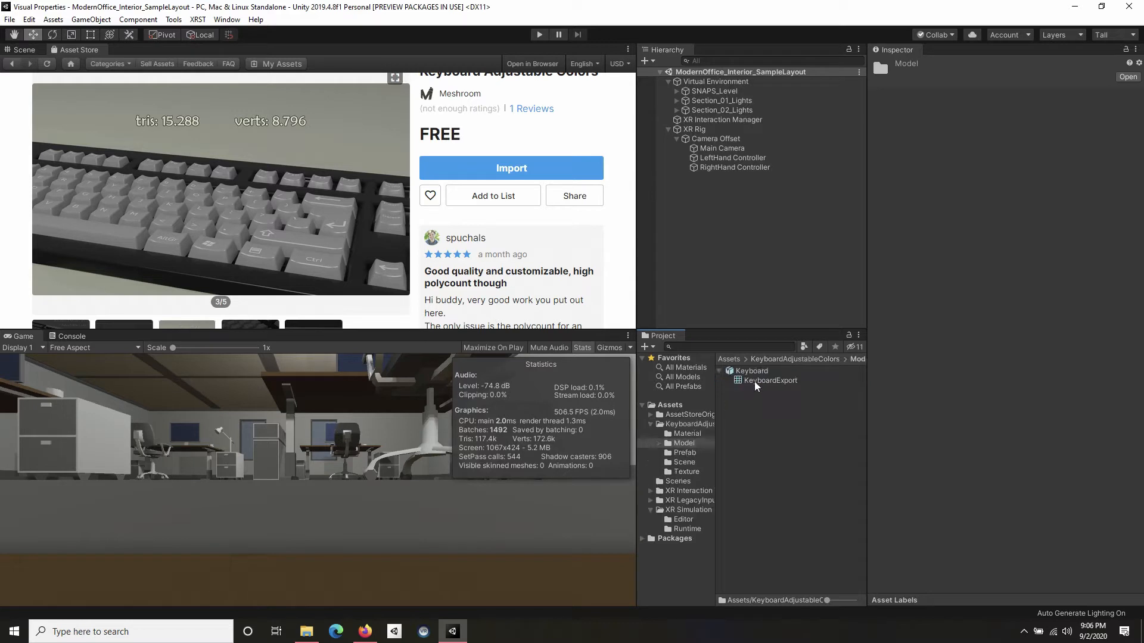
click(755, 381)
click(771, 373)
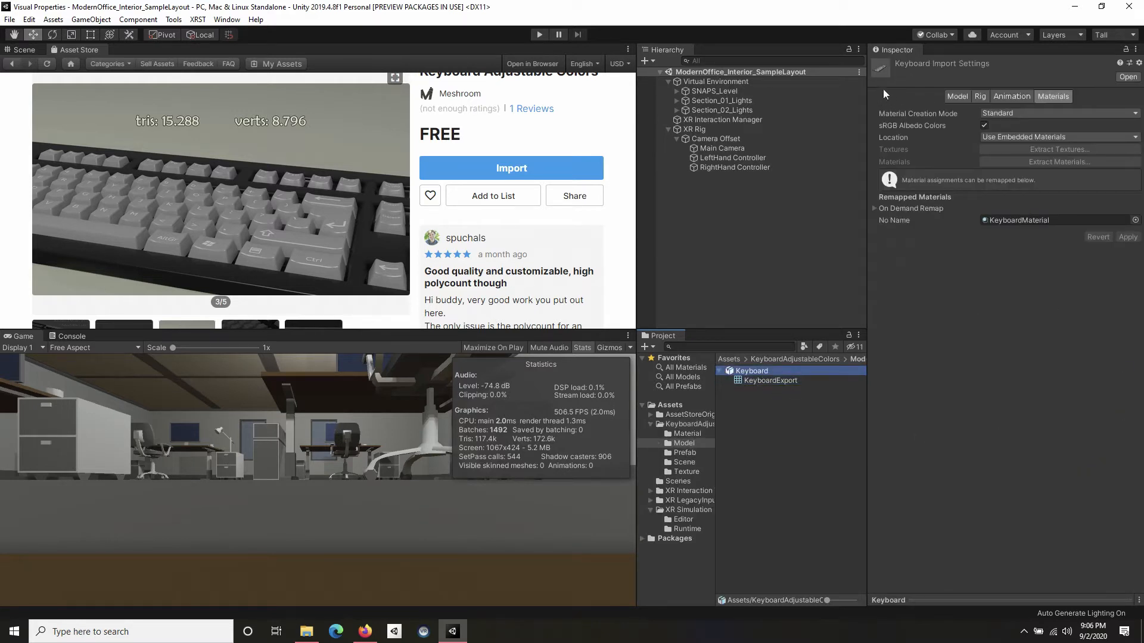
click(878, 67)
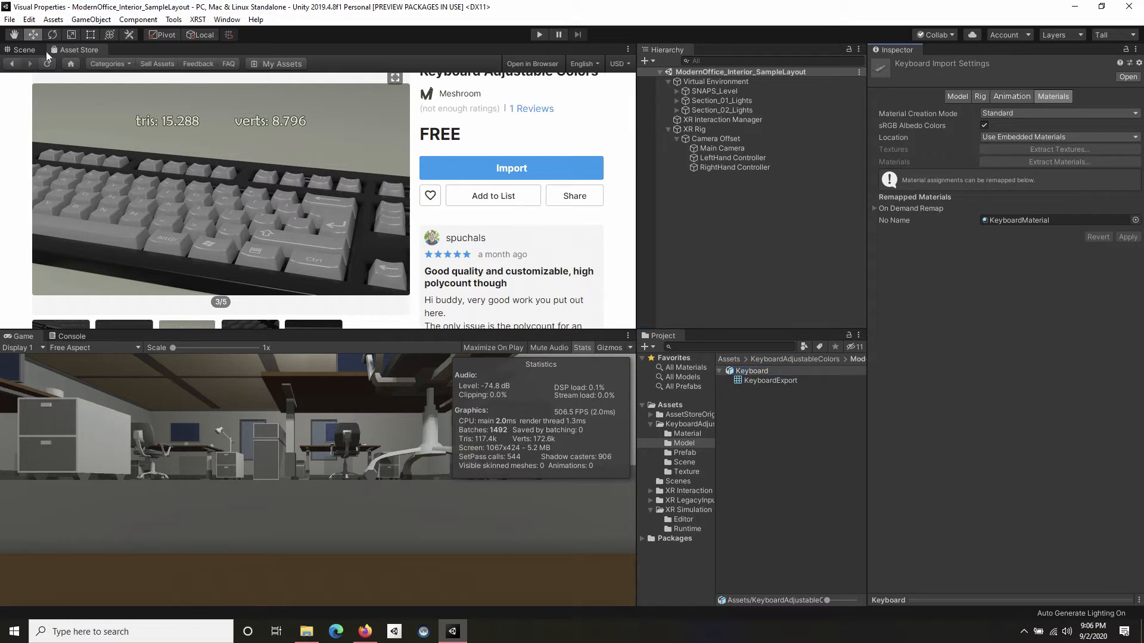
Step: Return to the Scene view and expand the props of Section_02 under SNAPS_Level, checking the props of Section_01 on the way
click(27, 48)
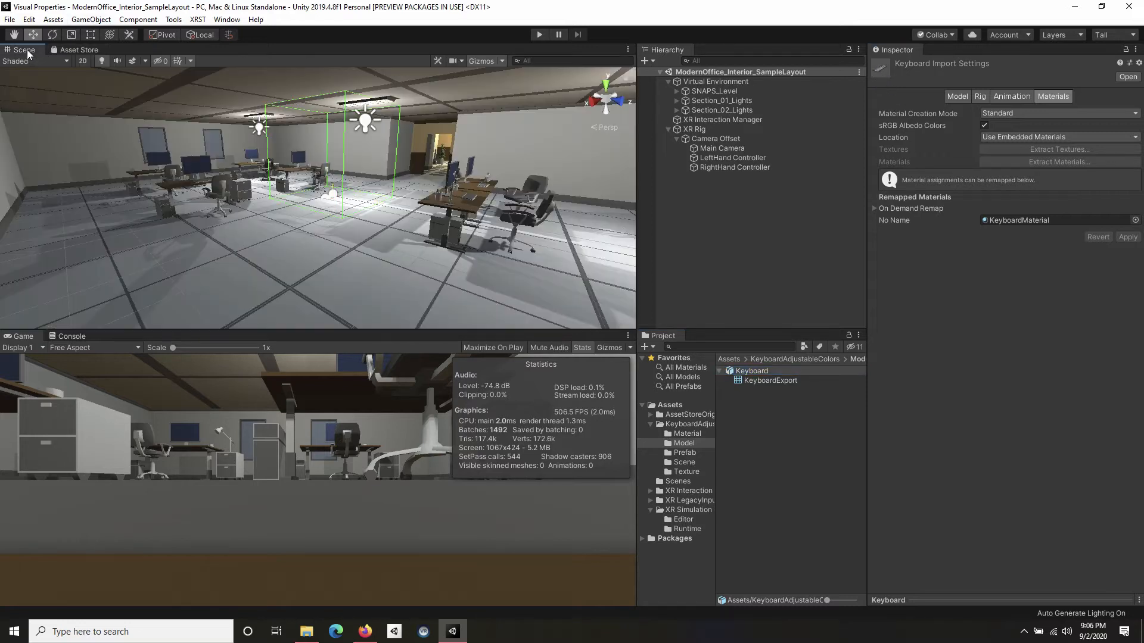
click(677, 90)
click(686, 101)
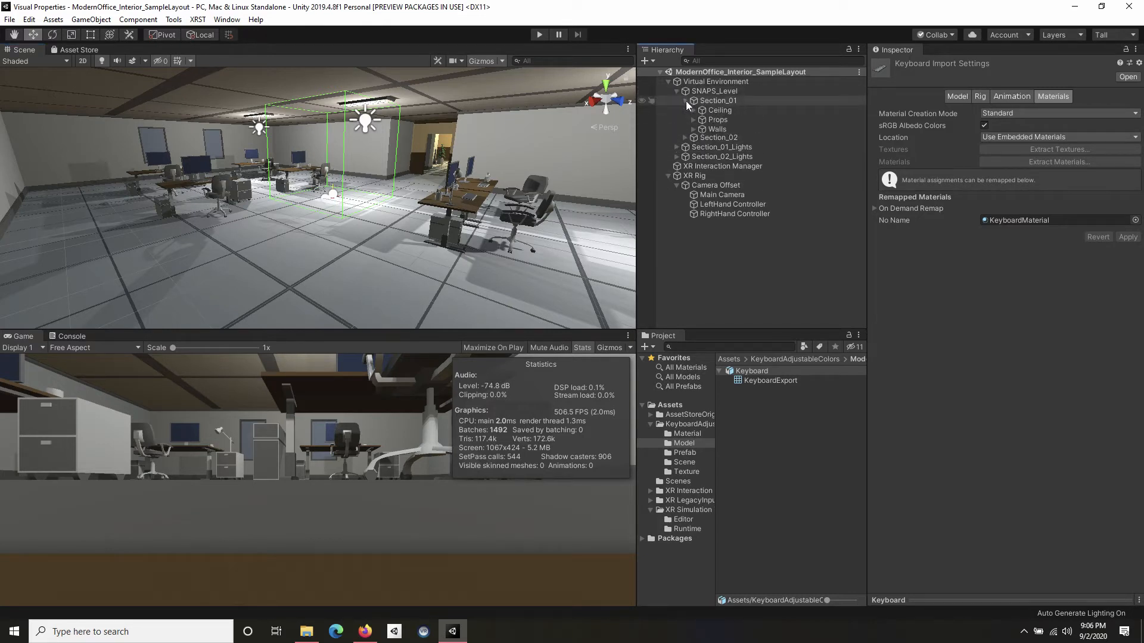
click(693, 120)
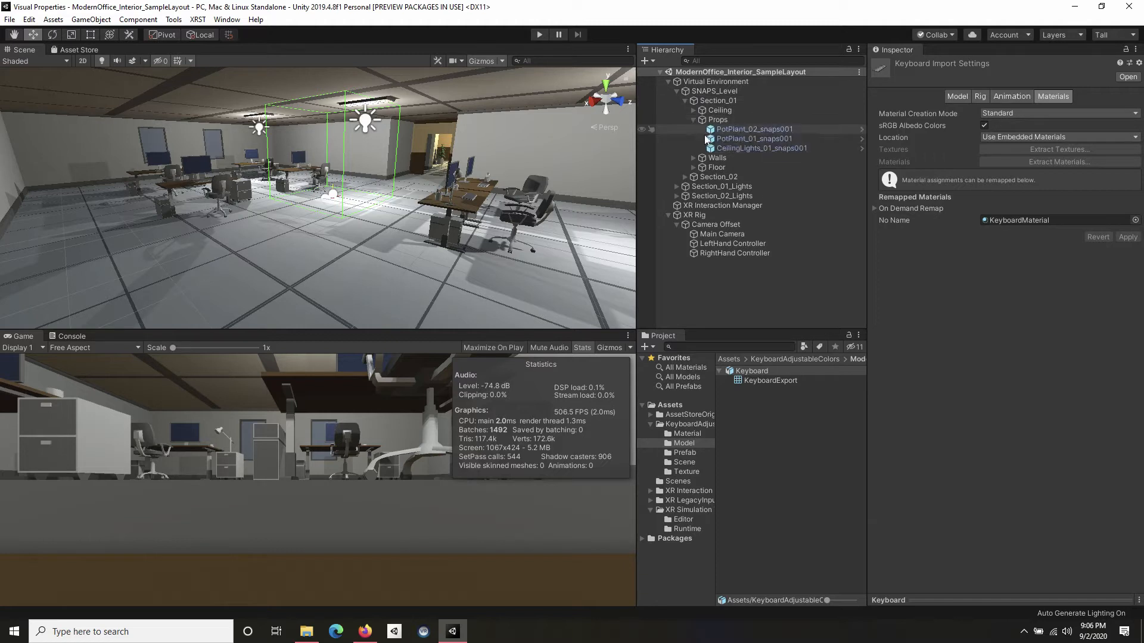
click(694, 120)
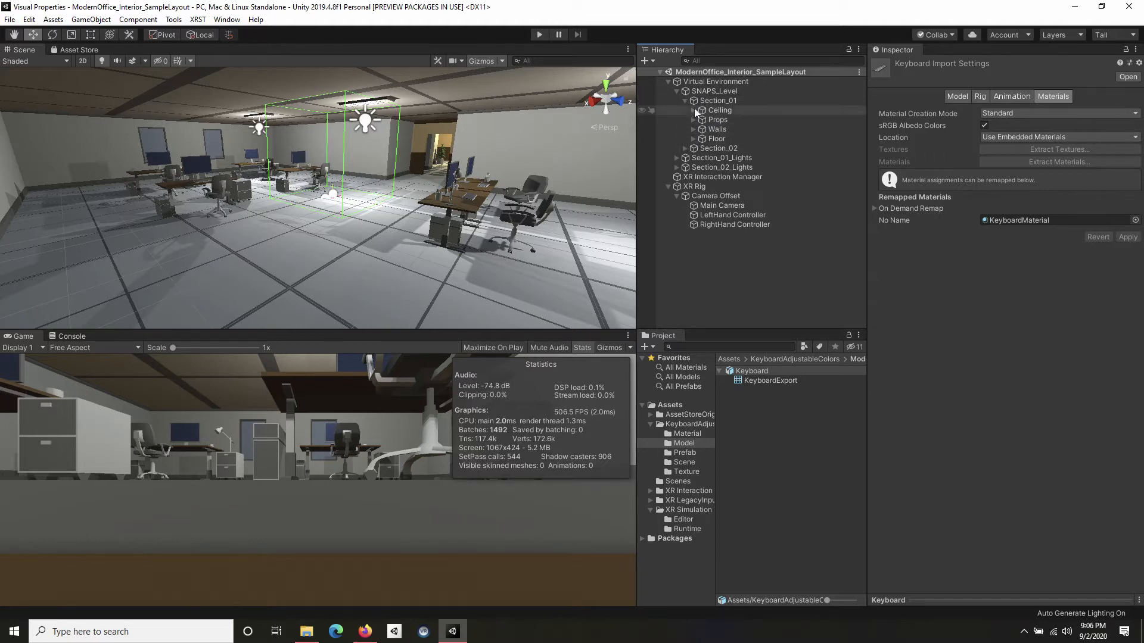
click(685, 101)
click(685, 110)
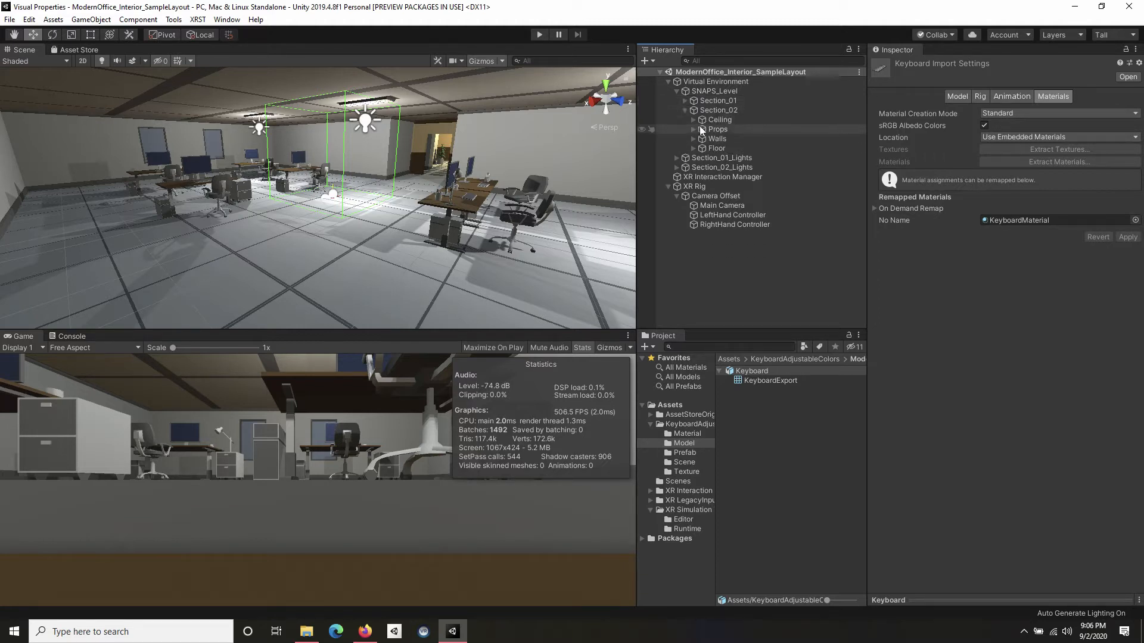
click(693, 129)
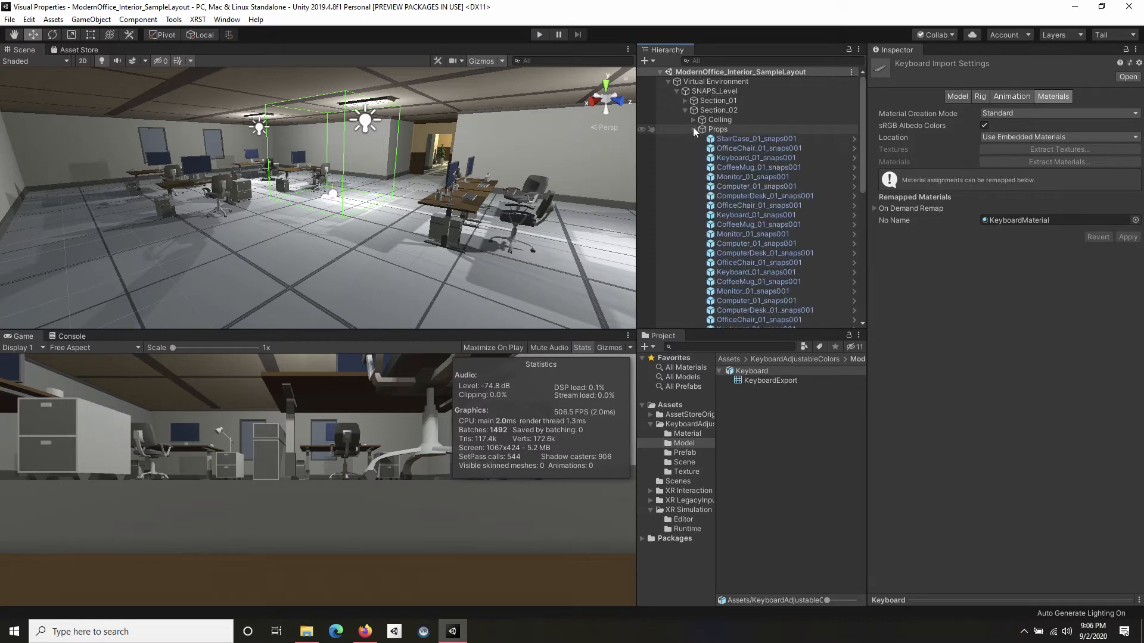
Step: Check where the Keyboard_01_snaps001 instances sit in the office, and open the first one's prefab asset for editing
click(747, 157)
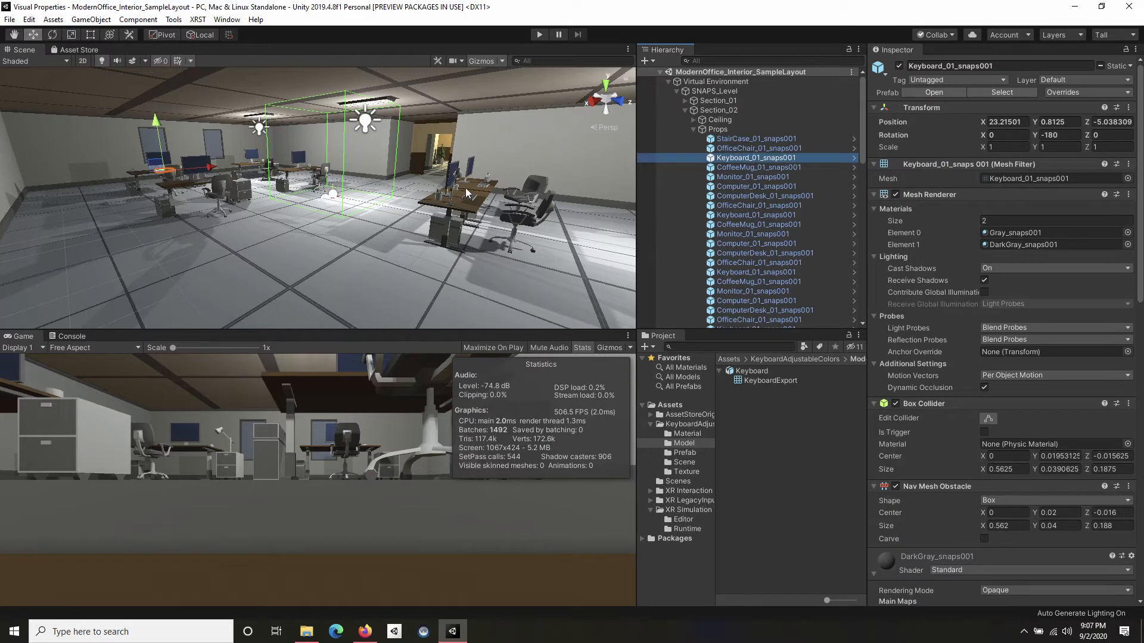
click(760, 214)
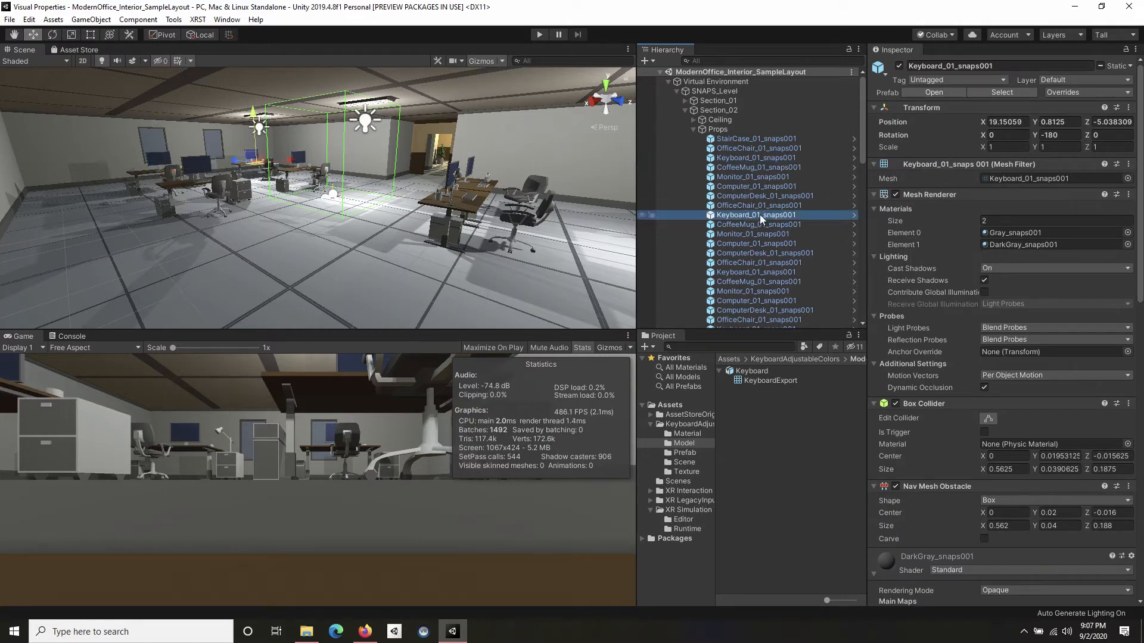
click(765, 271)
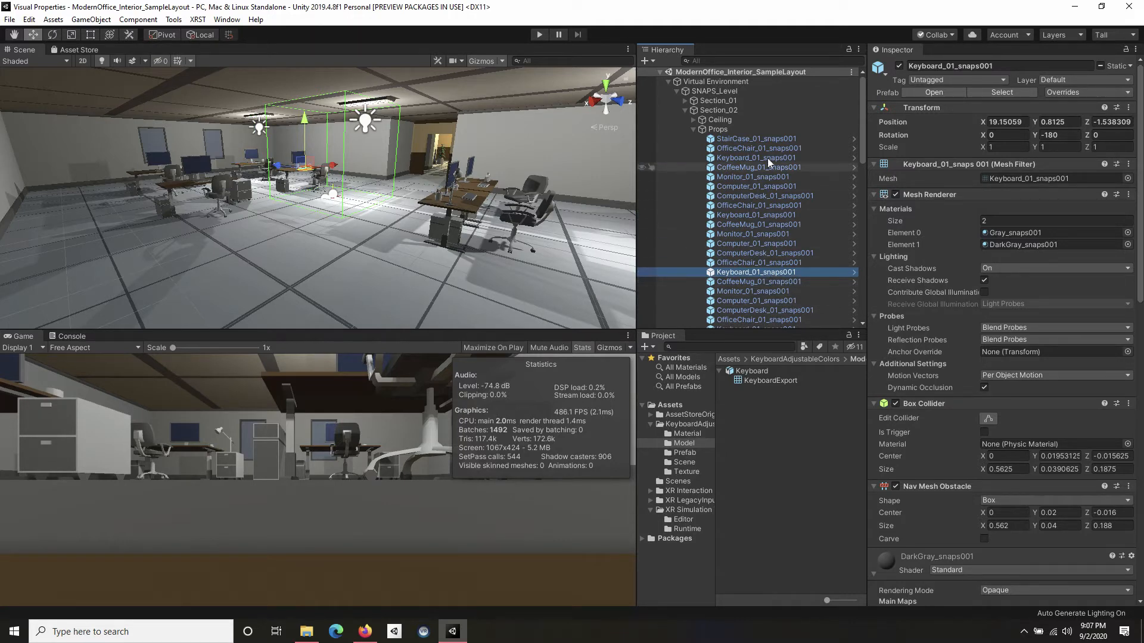
click(746, 157)
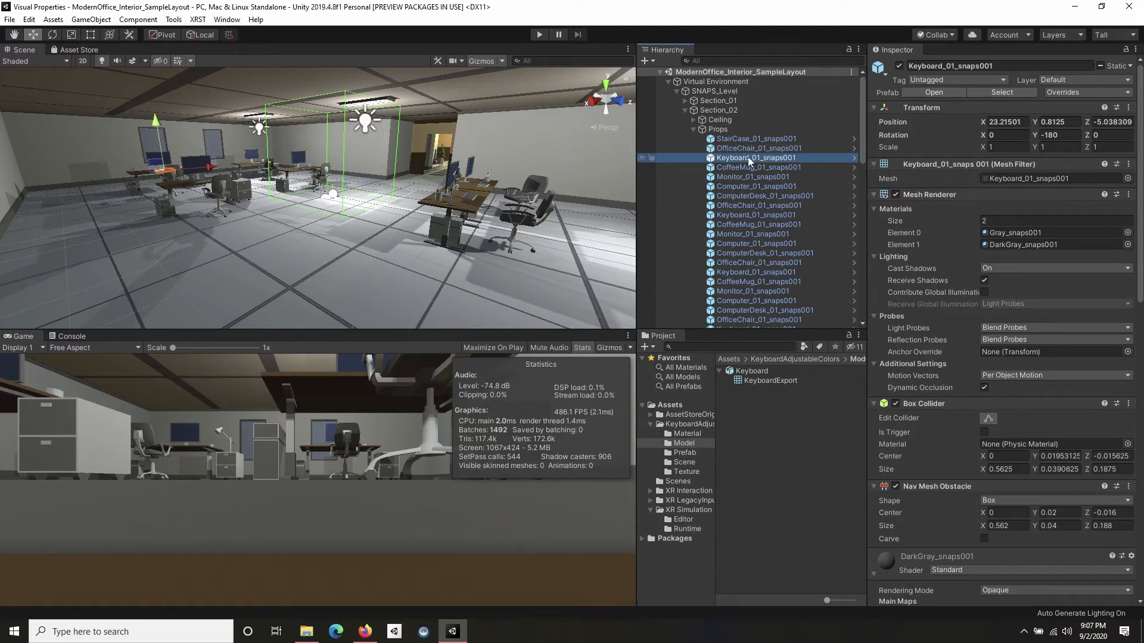
right_click(748, 158)
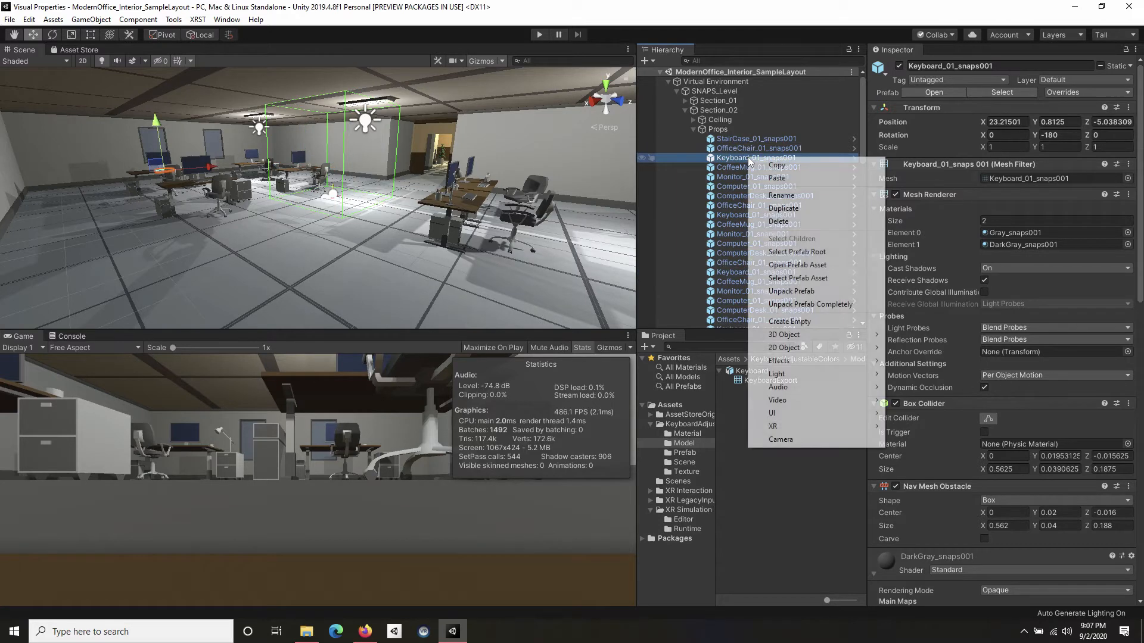
click(827, 270)
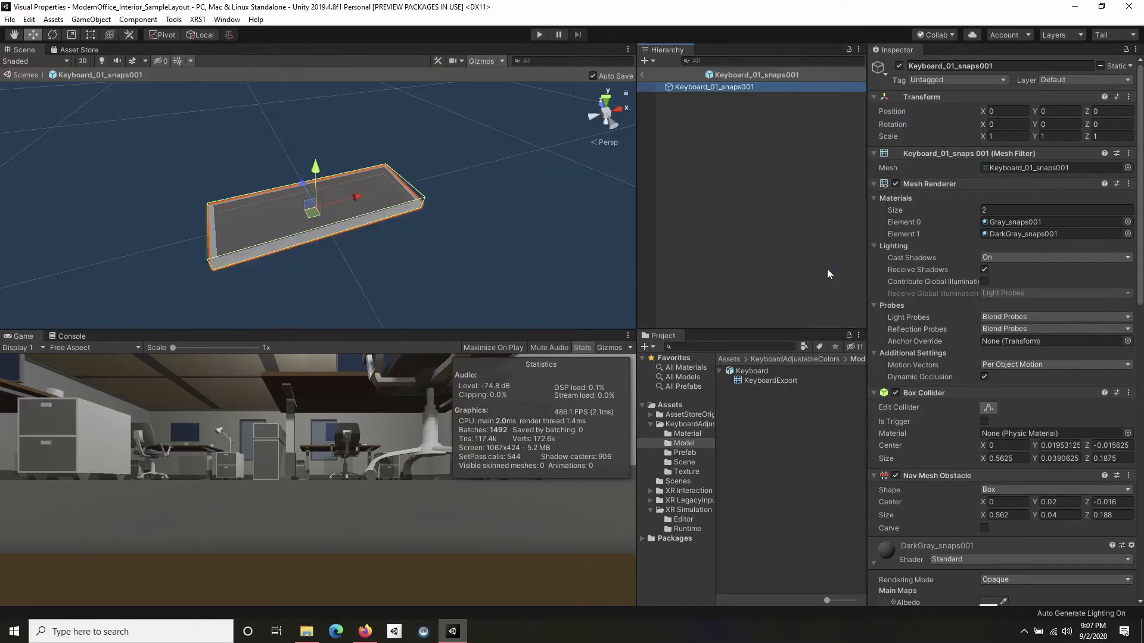
alt+drag(437, 256, 532, 208)
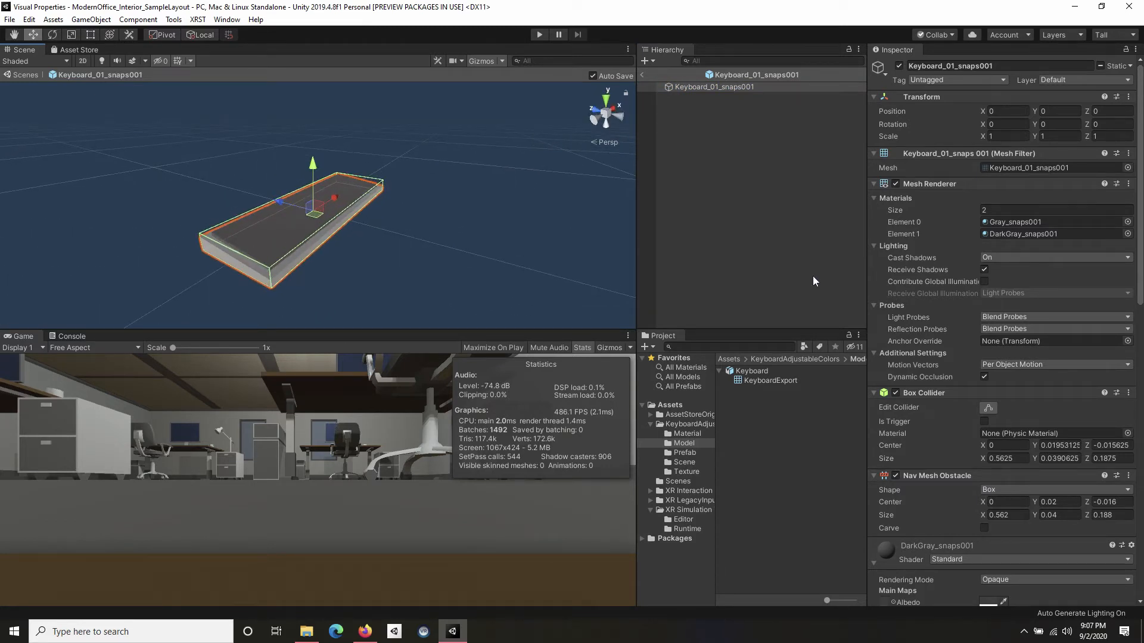
Step: Add the detailed Keyboard prefab from the KeyboardAdjustableColors Prefab folder as a child of the Keyboard_01_snaps001 root
click(688, 452)
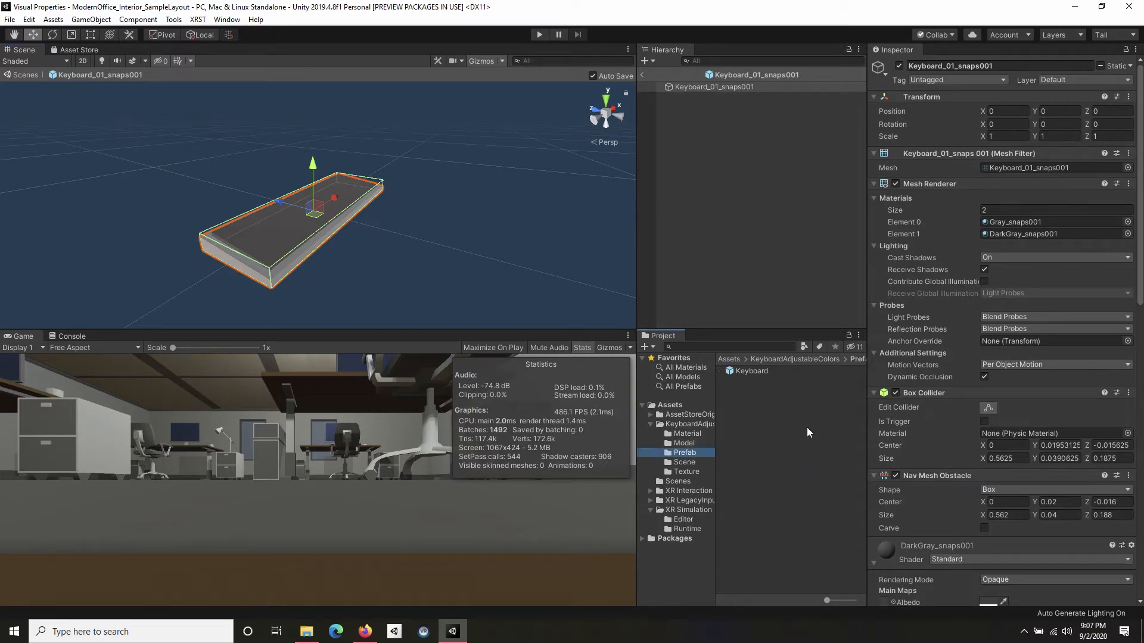
drag(756, 370, 723, 226)
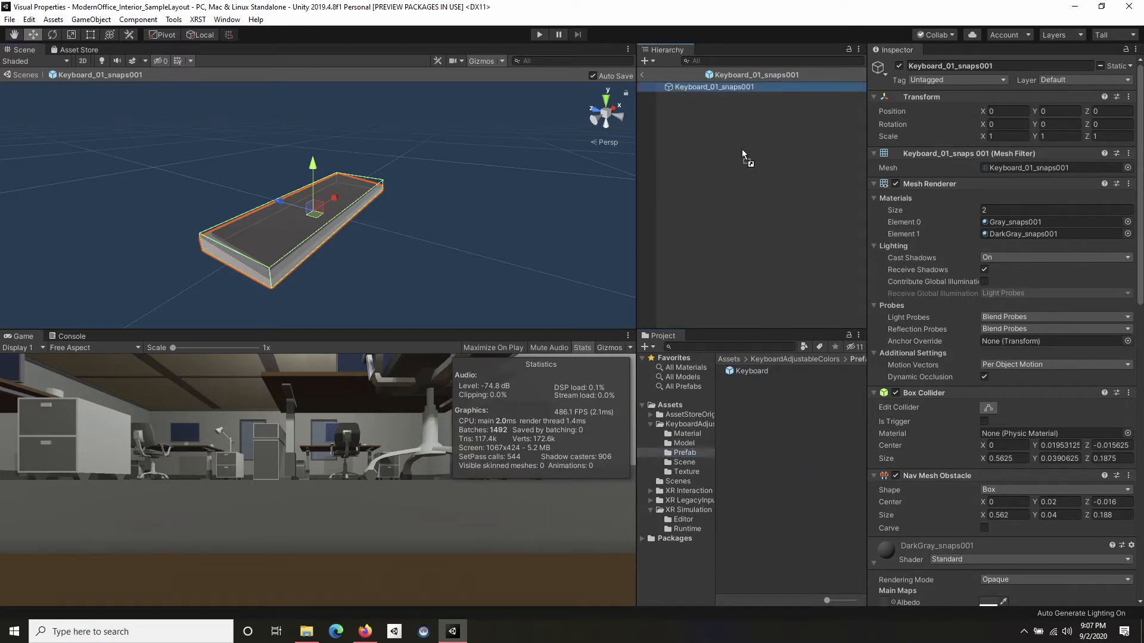
drag(730, 98, 726, 88)
drag(756, 370, 728, 86)
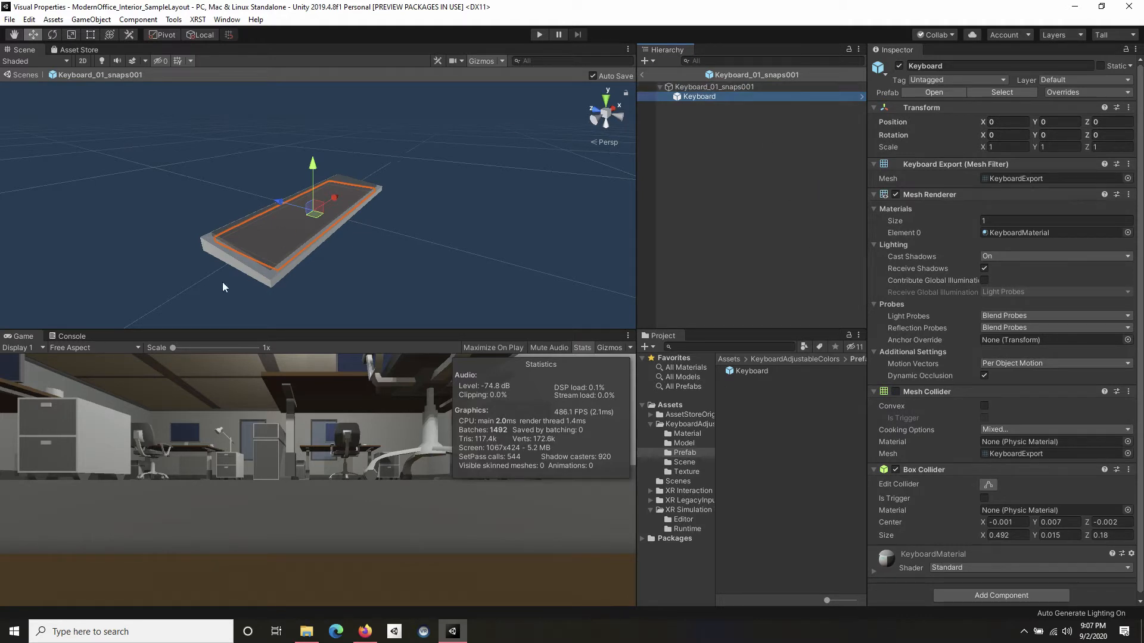
Step: Disable the Mesh Renderer of the Keyboard_01_snaps001 root and set the Keyboard child's Y rotation to 180
click(738, 85)
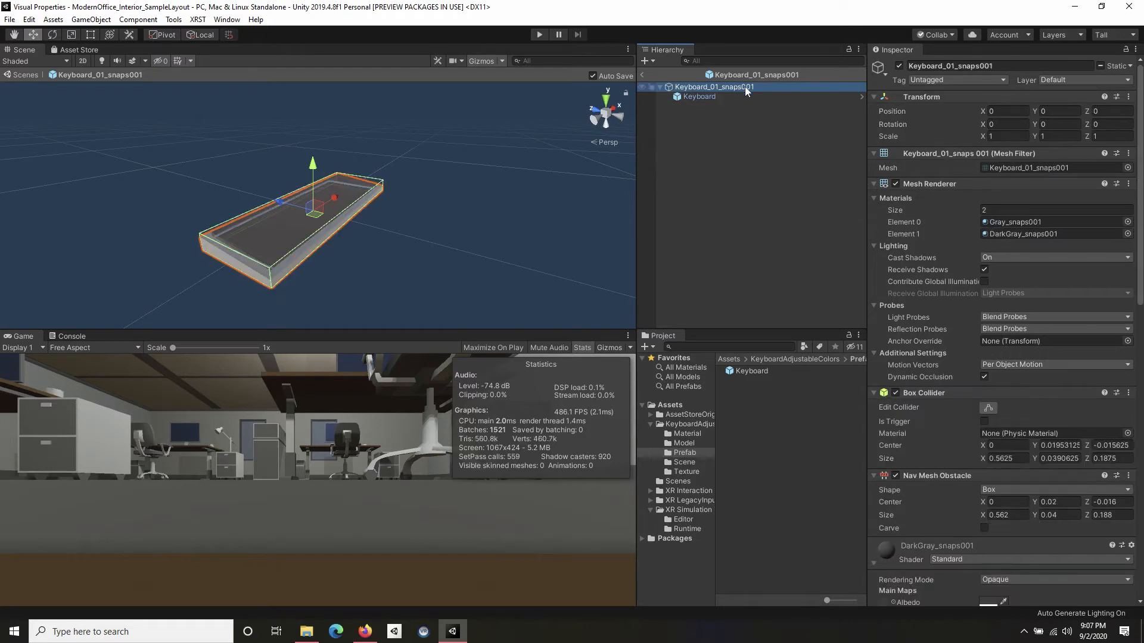
click(896, 183)
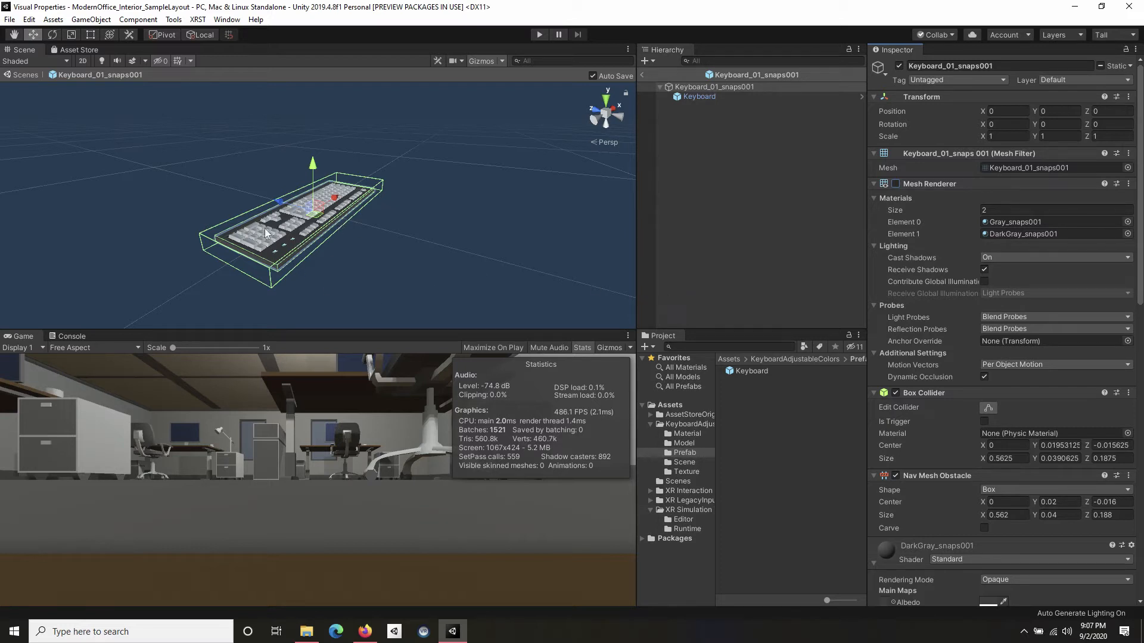
click(699, 96)
click(1067, 136)
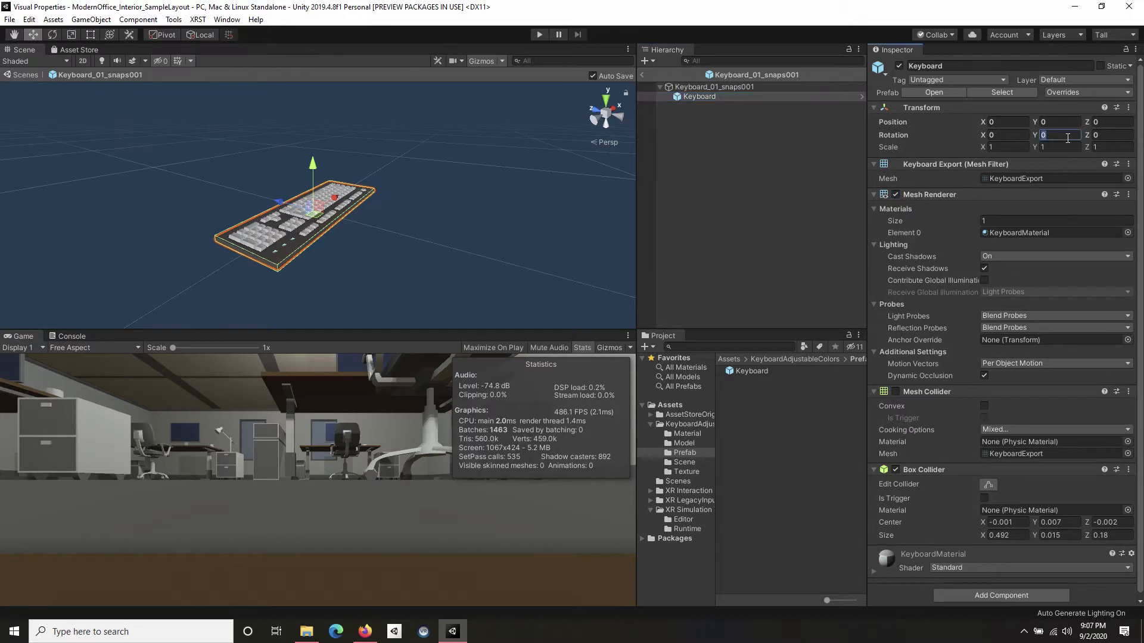
text(180)
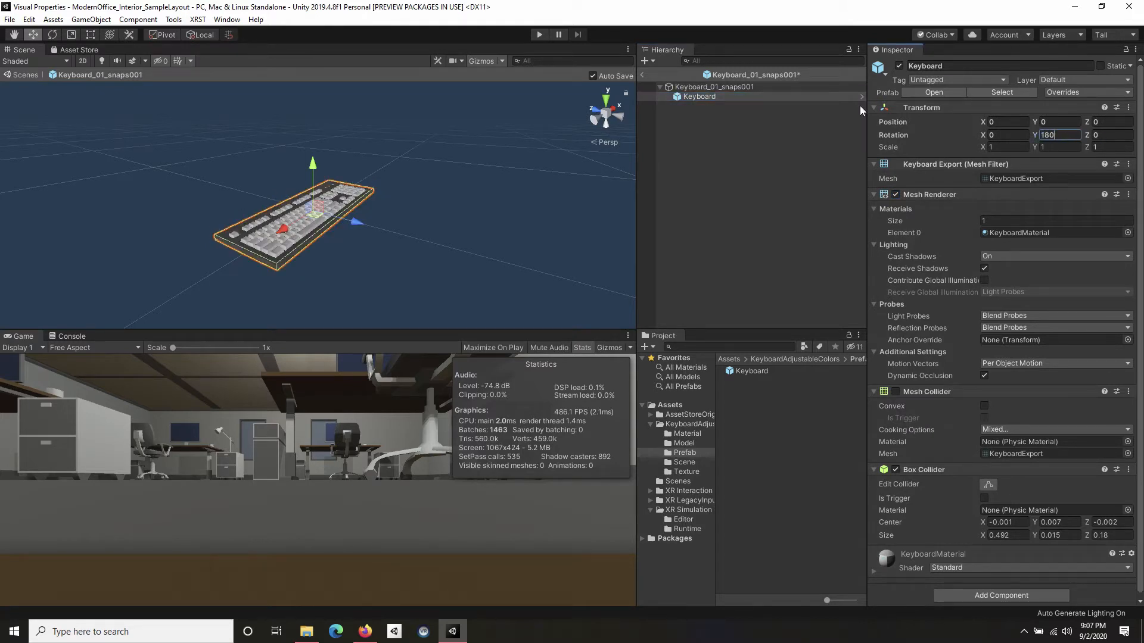
Step: Remove the Mesh Renderer and Mesh Filter components from the Keyboard_01_snaps001 root
click(731, 88)
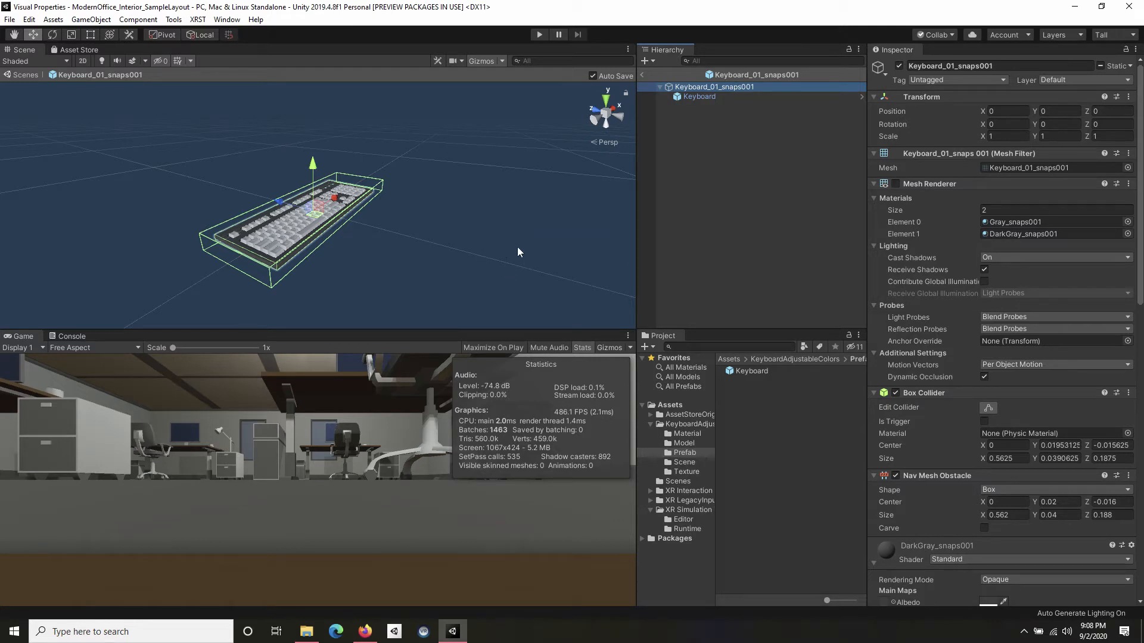
alt+drag(517, 247, 494, 256)
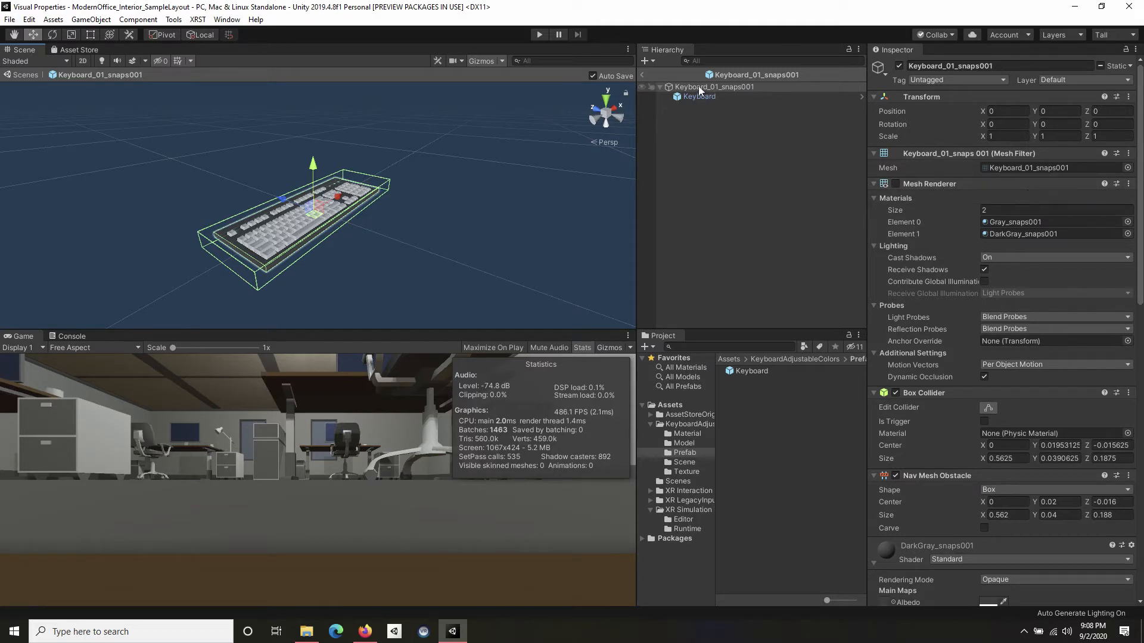
click(1128, 184)
click(1075, 210)
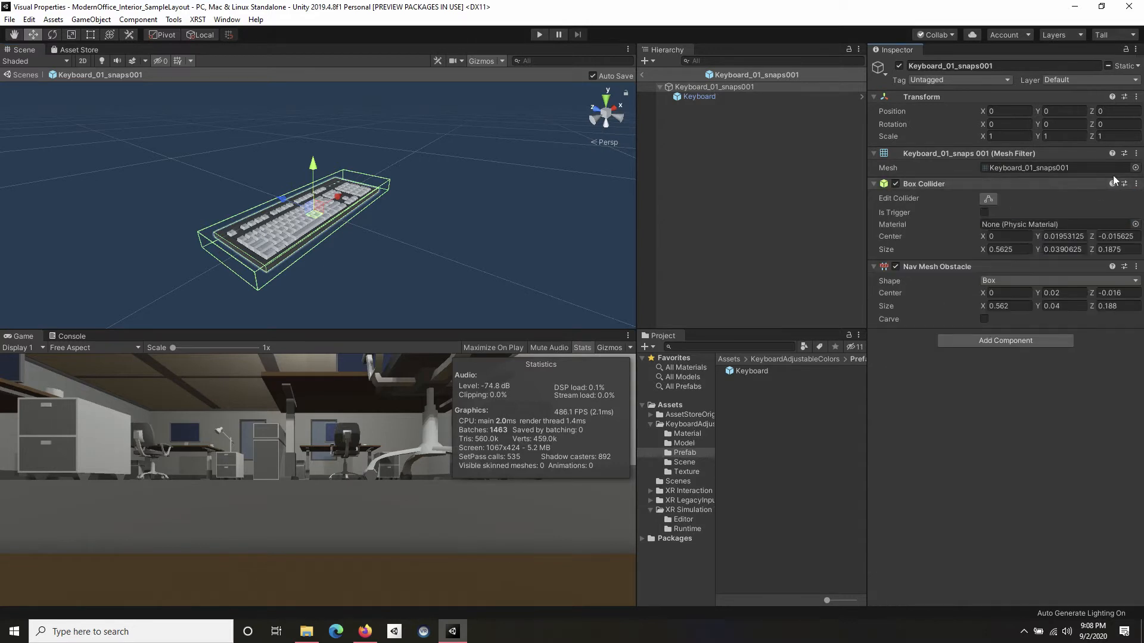
click(1132, 155)
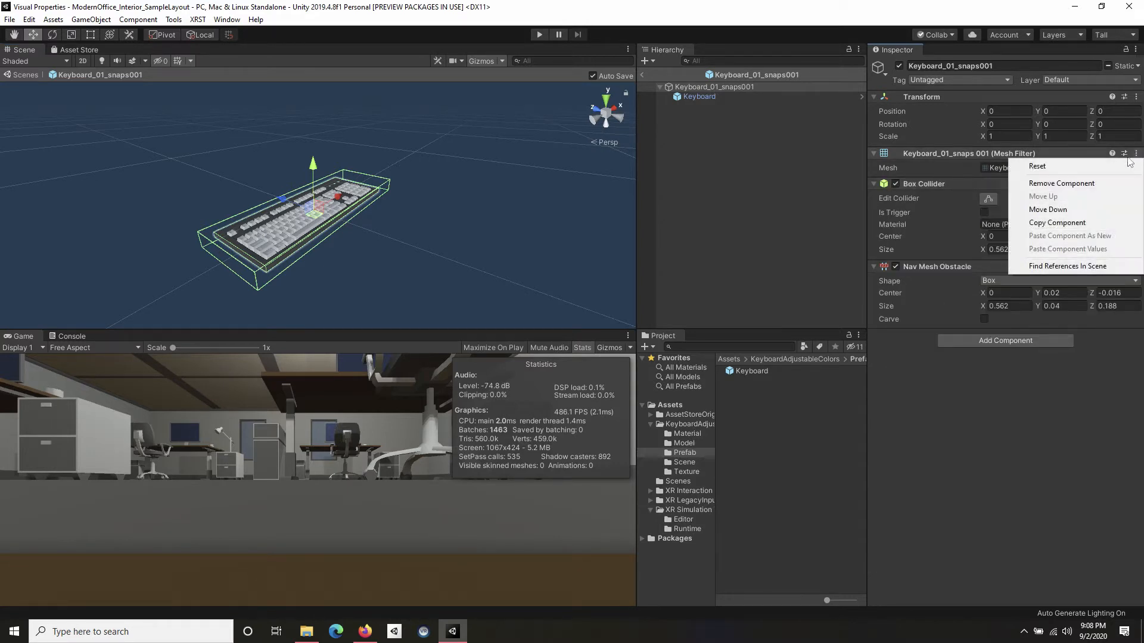
click(1083, 182)
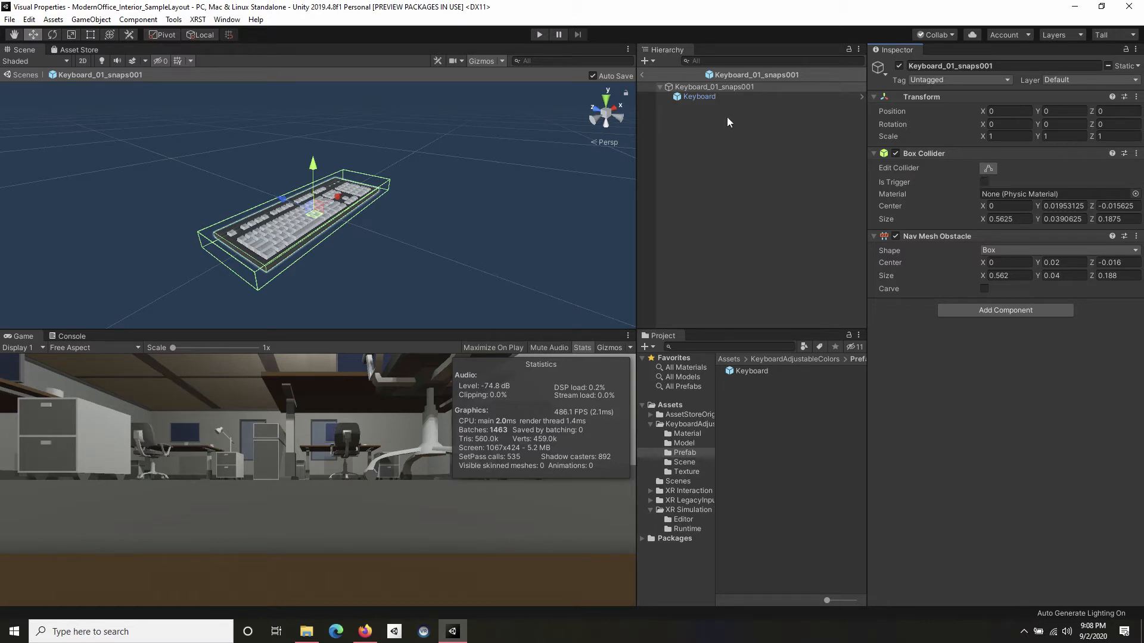
Step: Copy the Keyboard child's Box Collider values onto the Box Collider of the Keyboard_01_snaps001 root
click(709, 98)
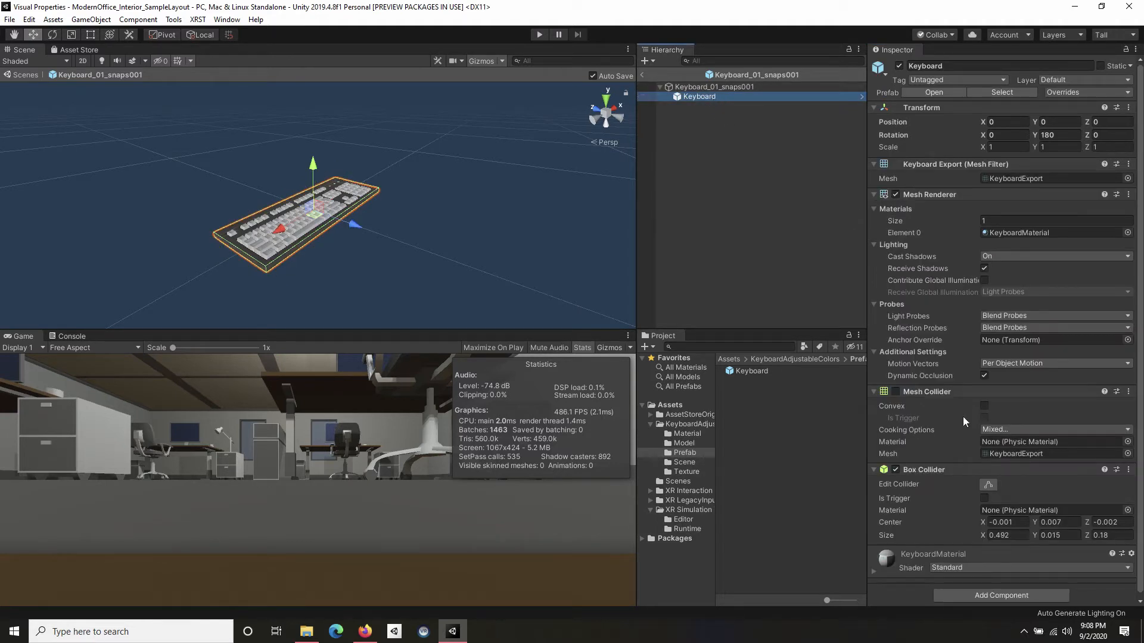
click(1129, 470)
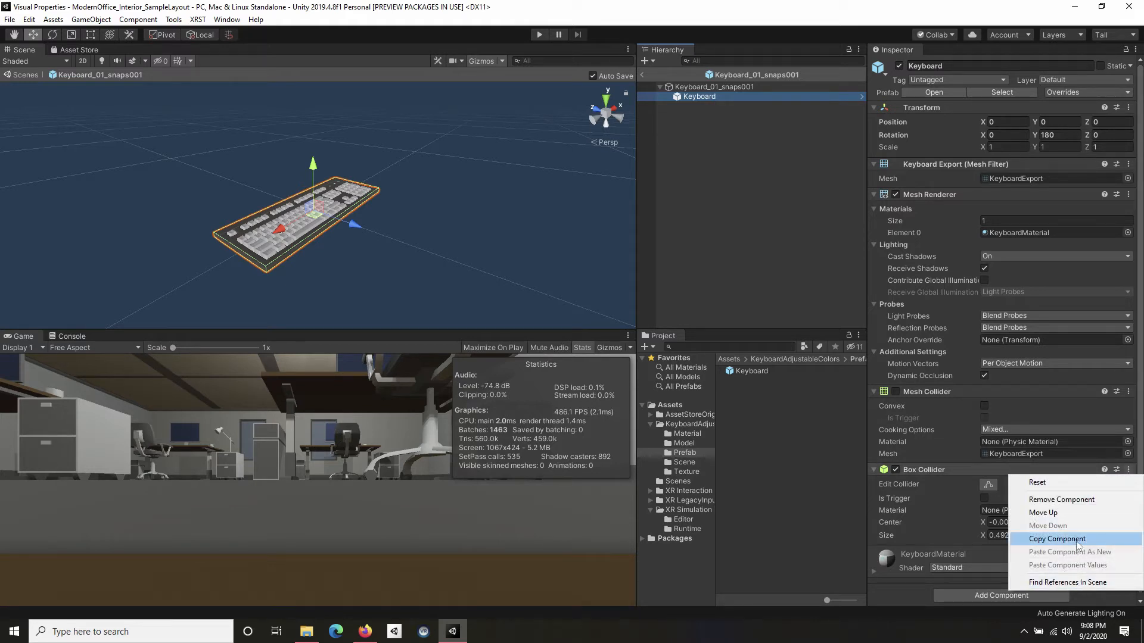
click(1057, 540)
click(732, 91)
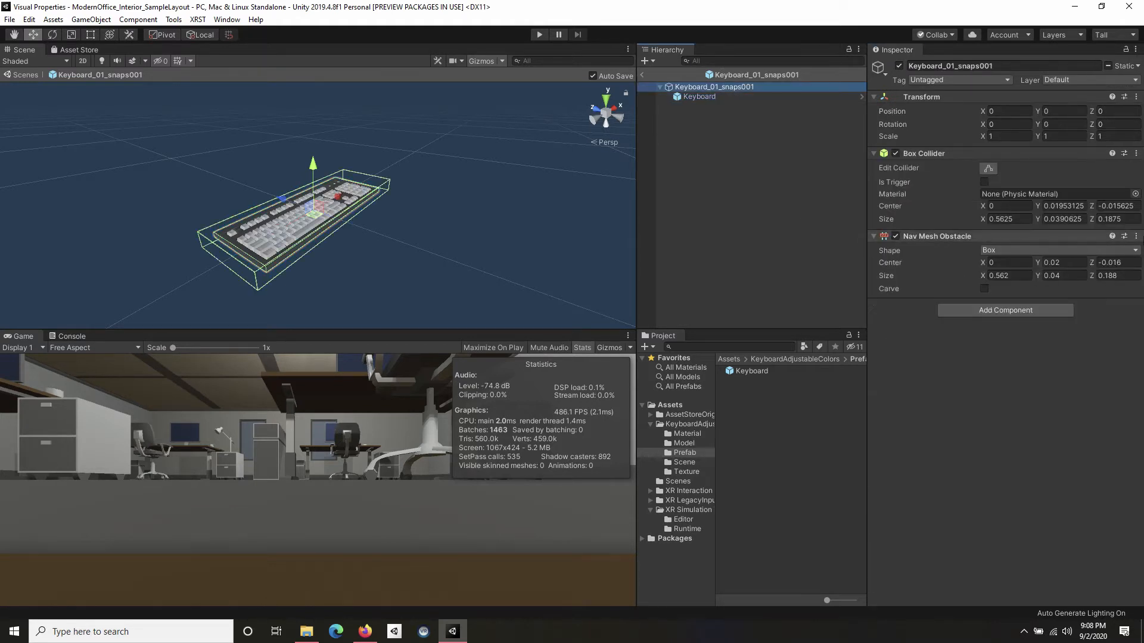
click(1134, 153)
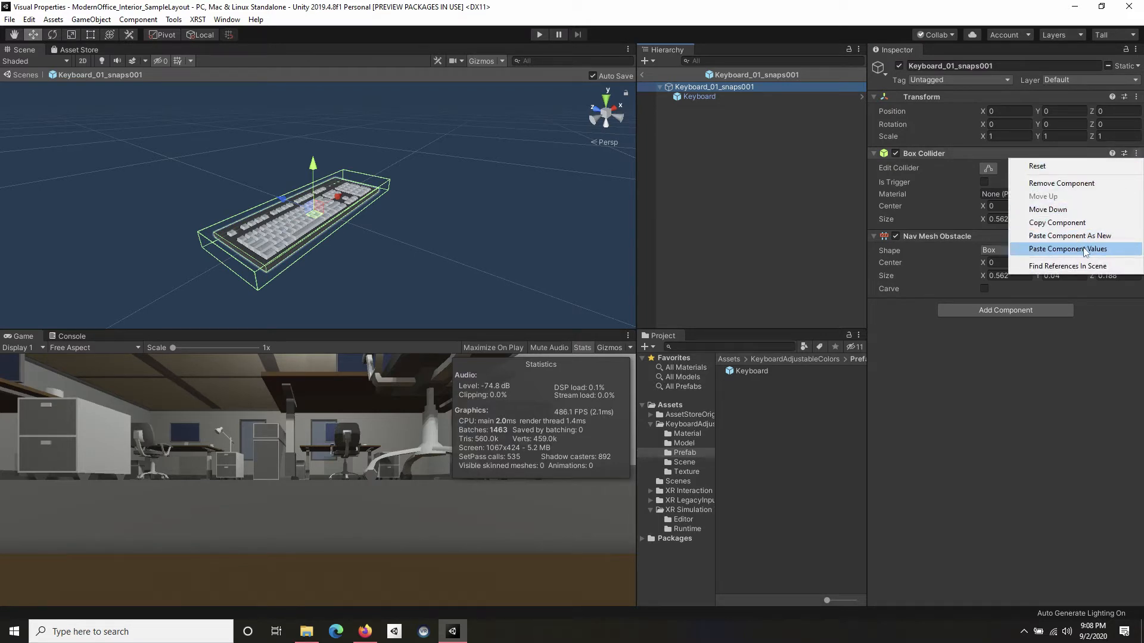
click(1083, 248)
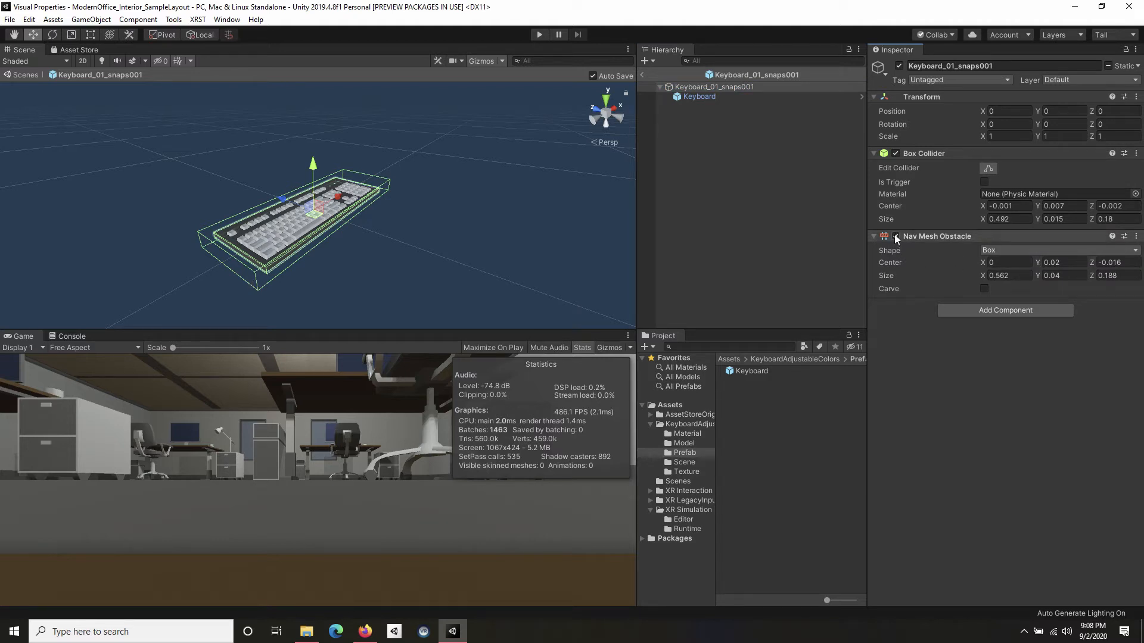
Step: Disable the Keyboard child's Box Collider, then inspect the root's Nav Mesh Obstacle, leaving it enabled
click(709, 98)
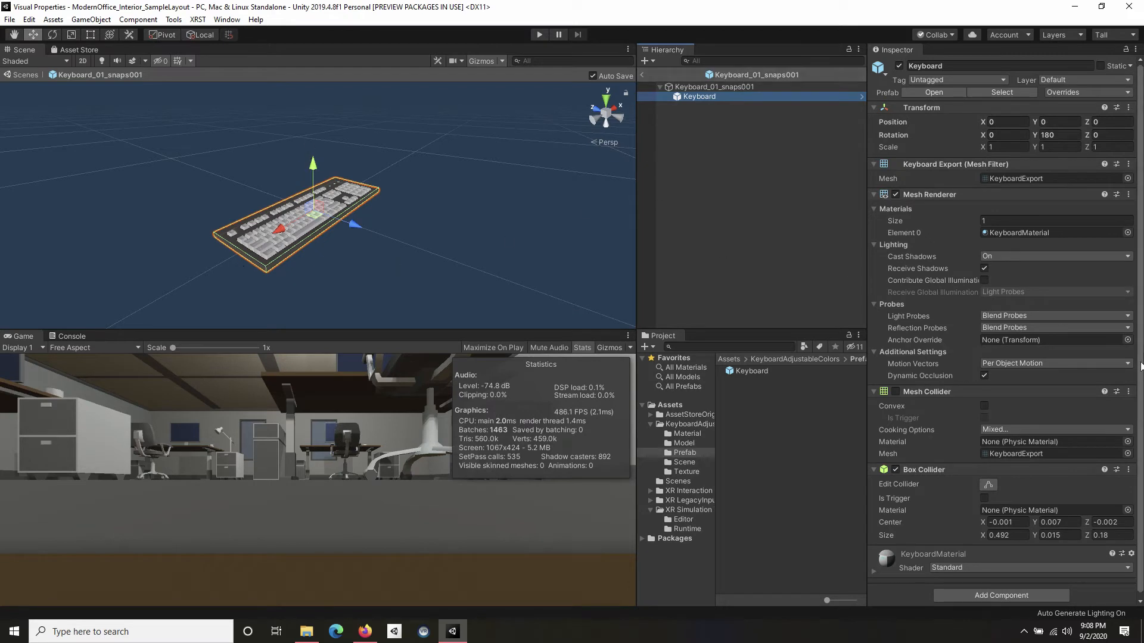
click(896, 470)
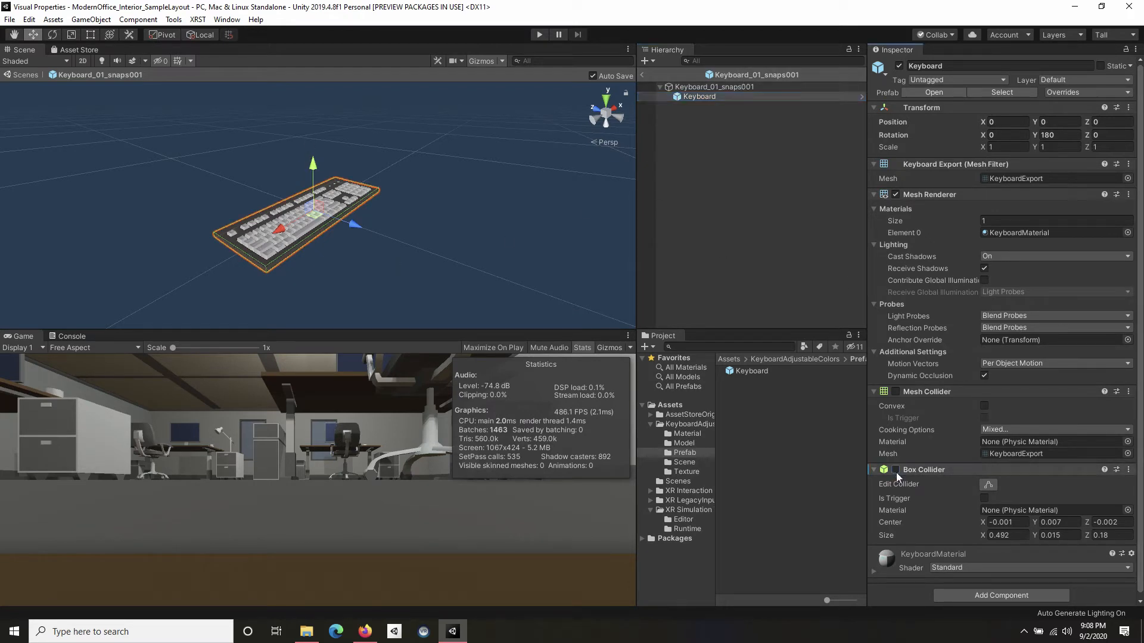
click(720, 87)
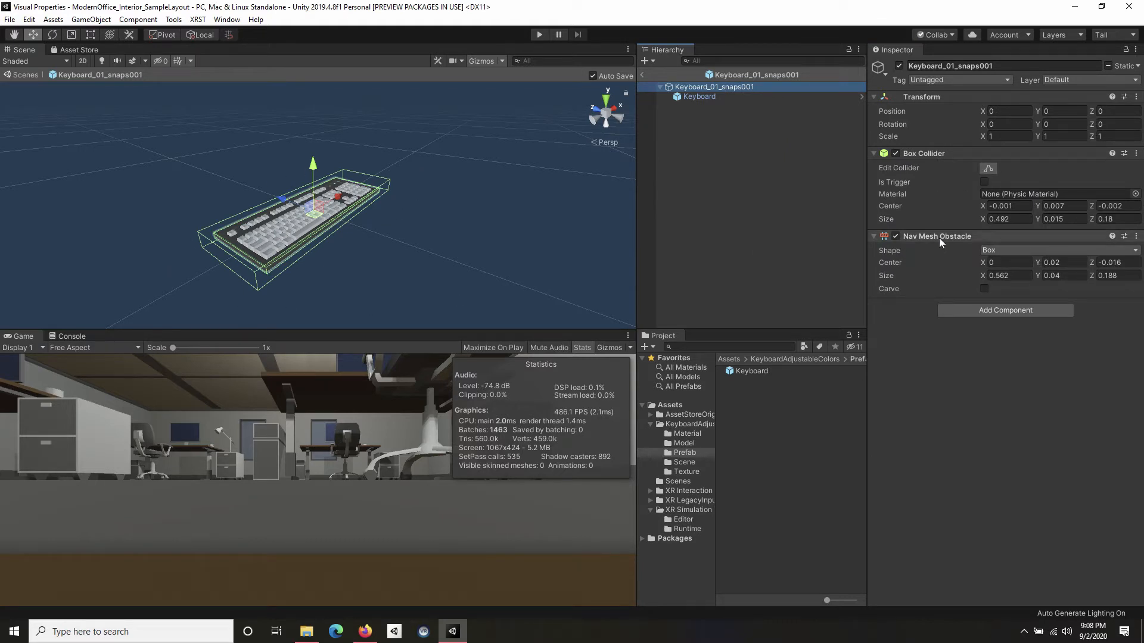
click(896, 236)
click(896, 236)
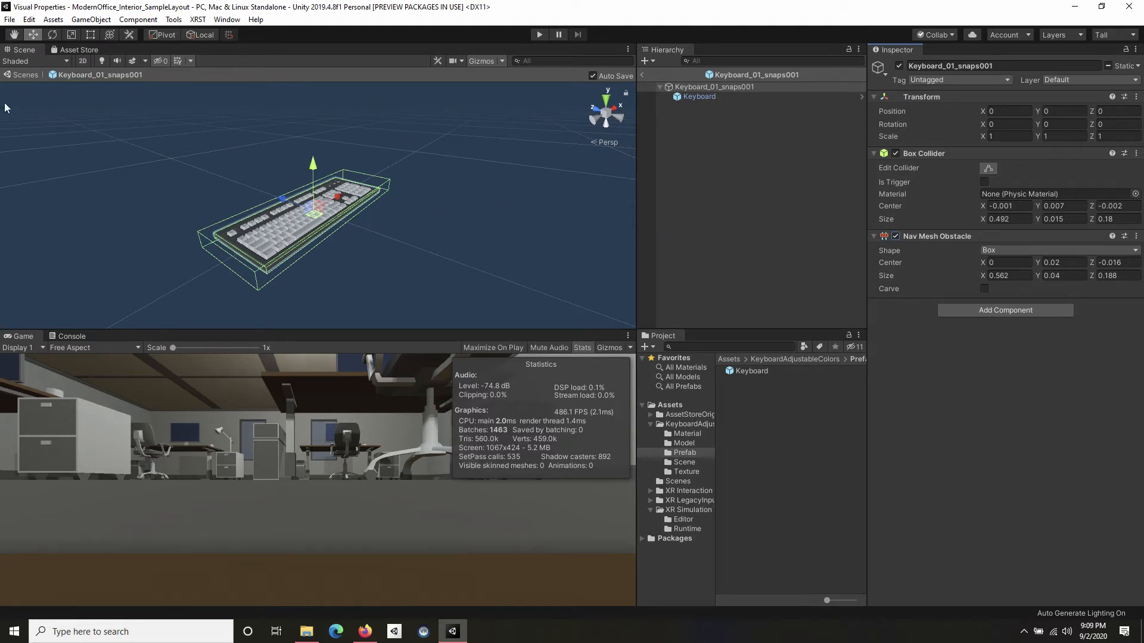
Step: Return to the office scene and check the first three Keyboard_01_snaps001 instances on their desks
click(25, 74)
double_click(802, 157)
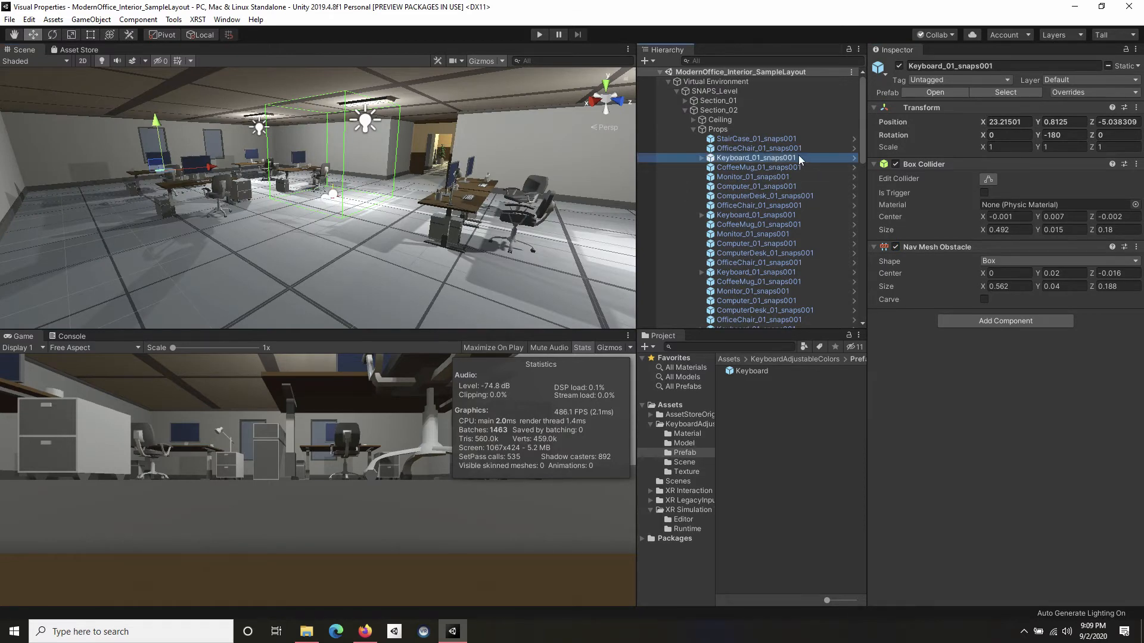
double_click(756, 213)
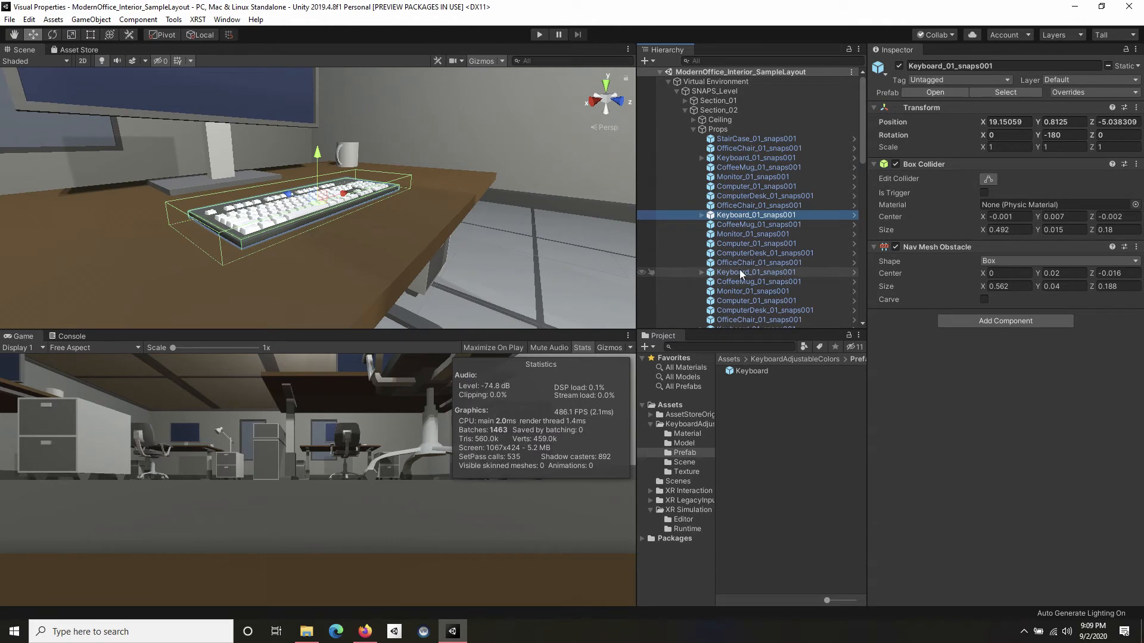
double_click(739, 272)
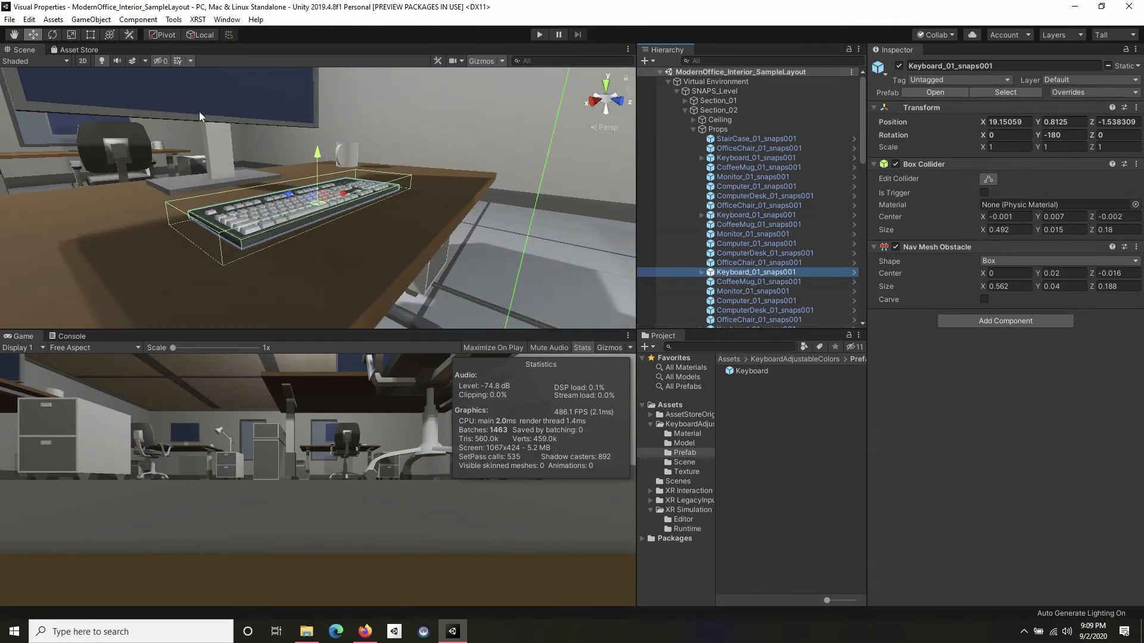
Step: Run the scene in play mode to examine the rendering statistics with the detailed keyboards in view, and stop it
click(541, 34)
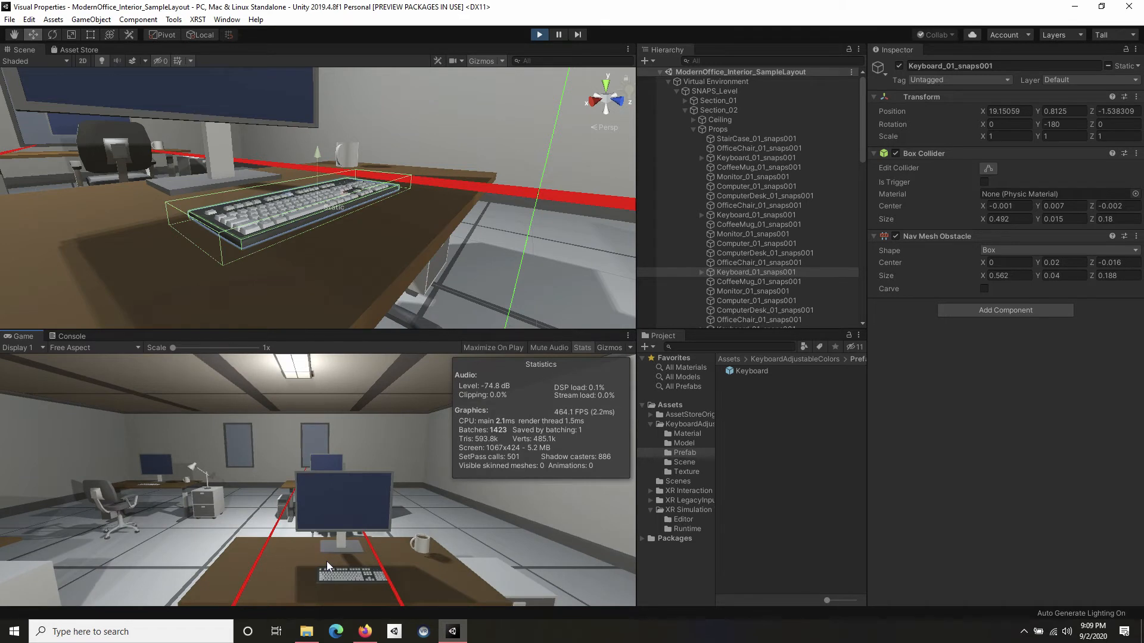
key(s)
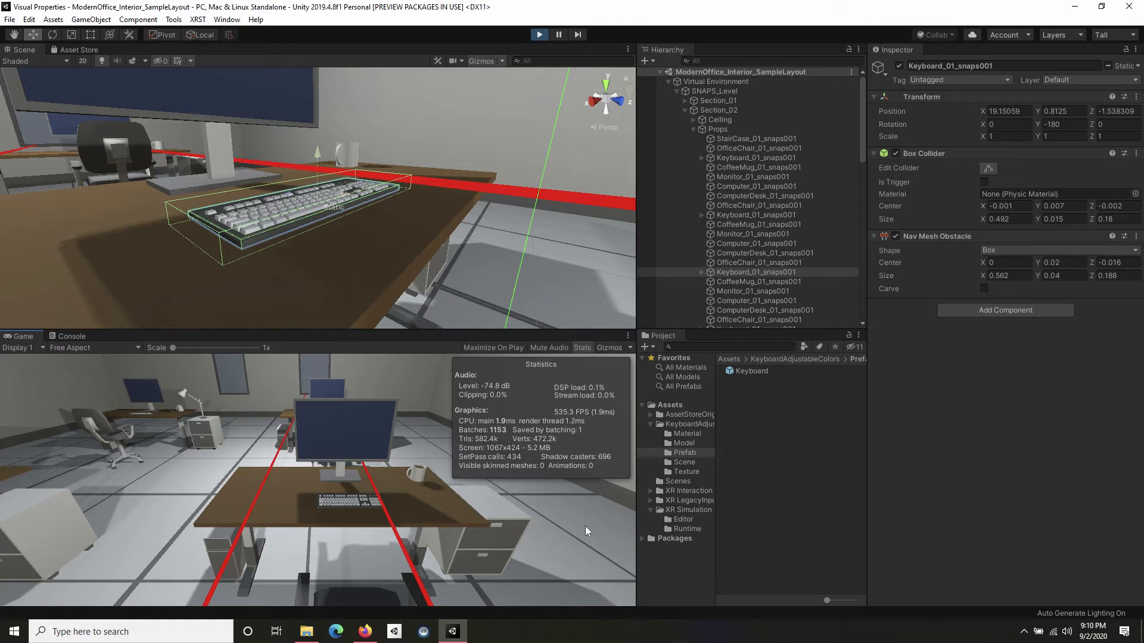
click(540, 34)
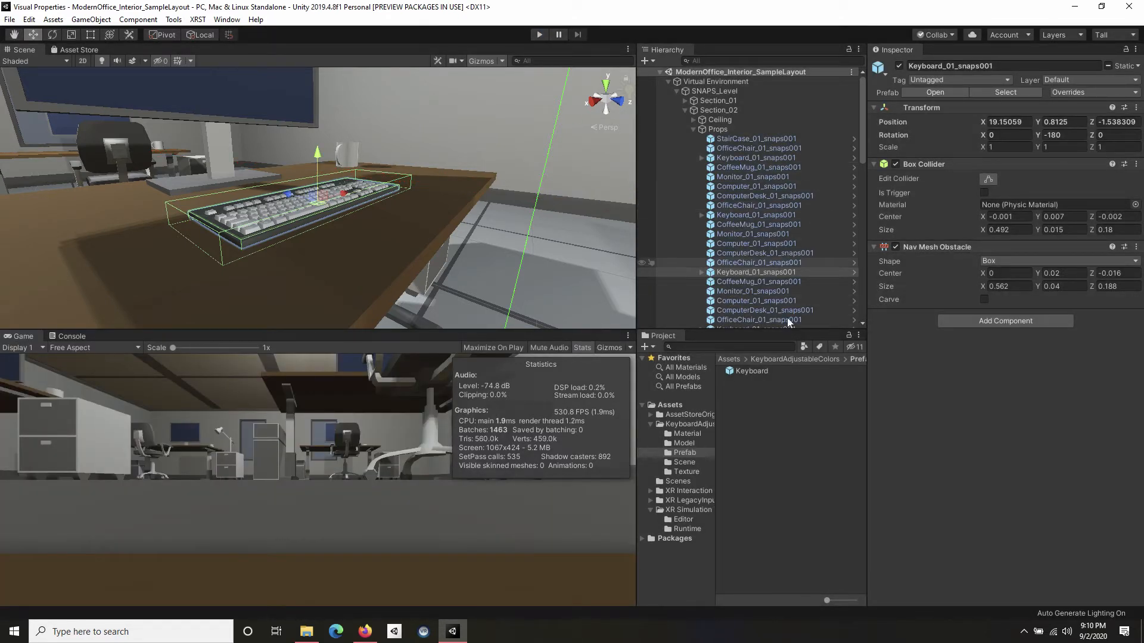
Step: Reopen the Keyboard_01_snaps001 prefab asset and add an empty child named Low-Poly Keyboard under its root
right_click(746, 273)
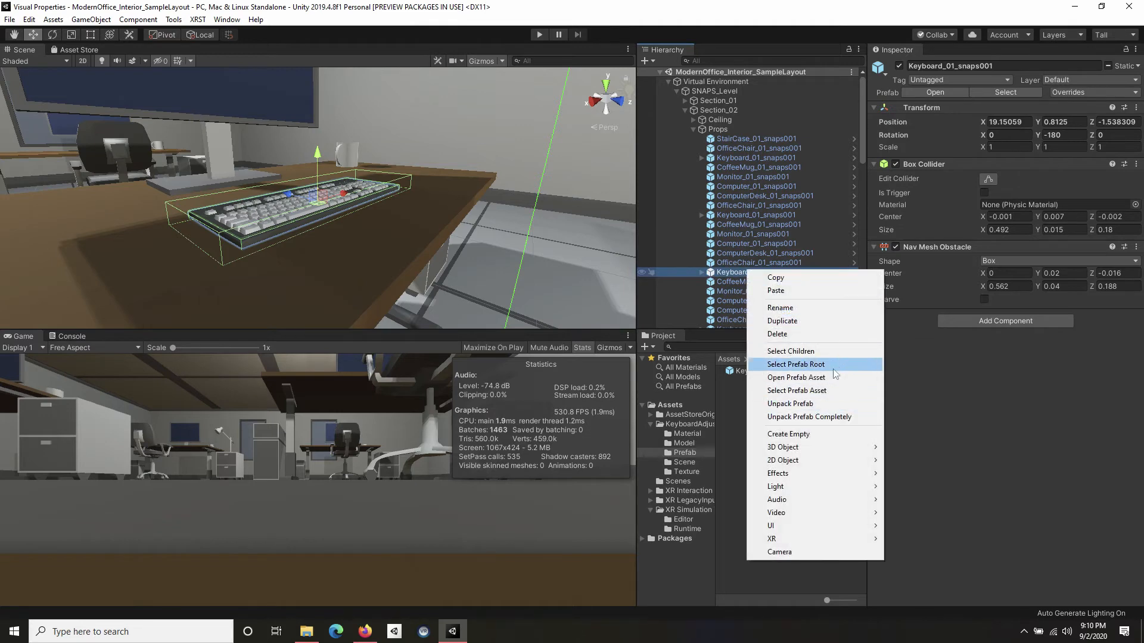
click(796, 378)
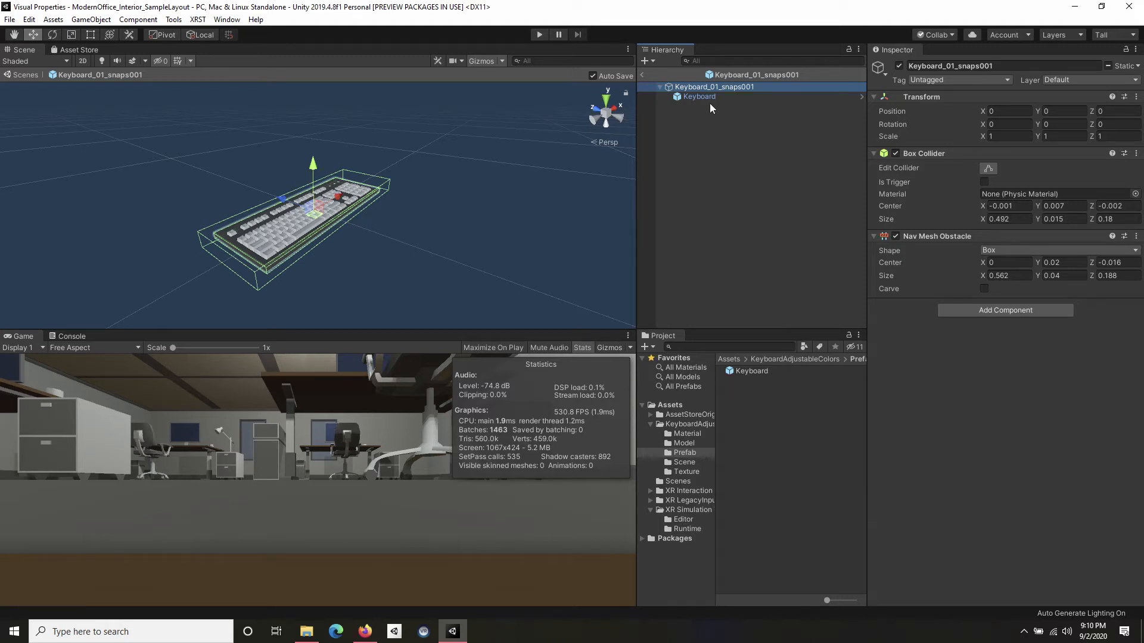
right_click(692, 90)
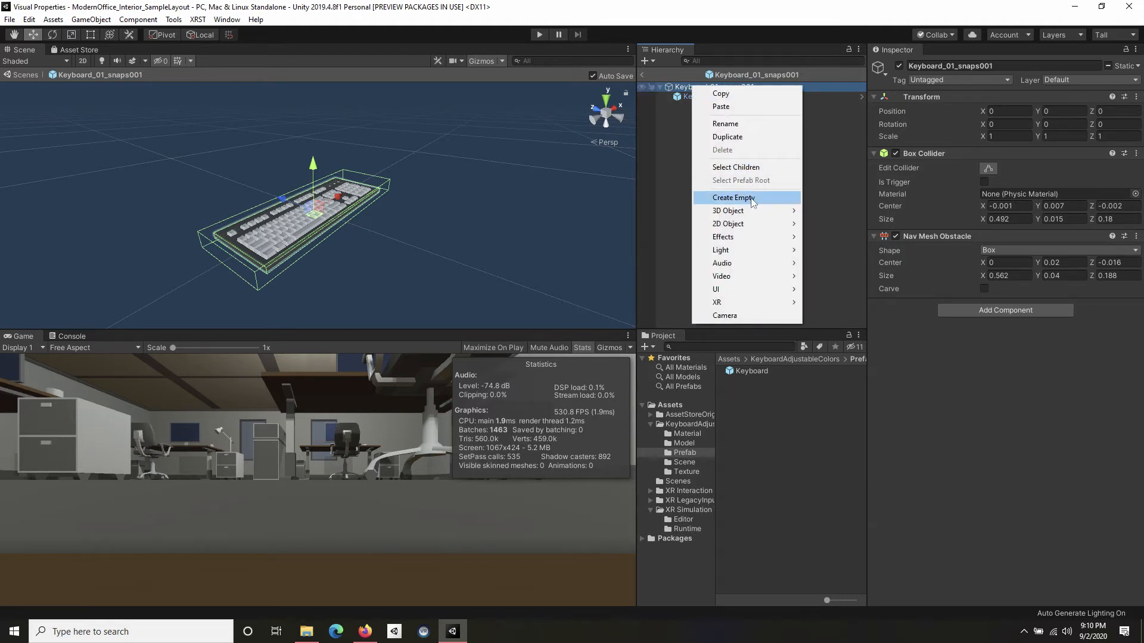
click(734, 198)
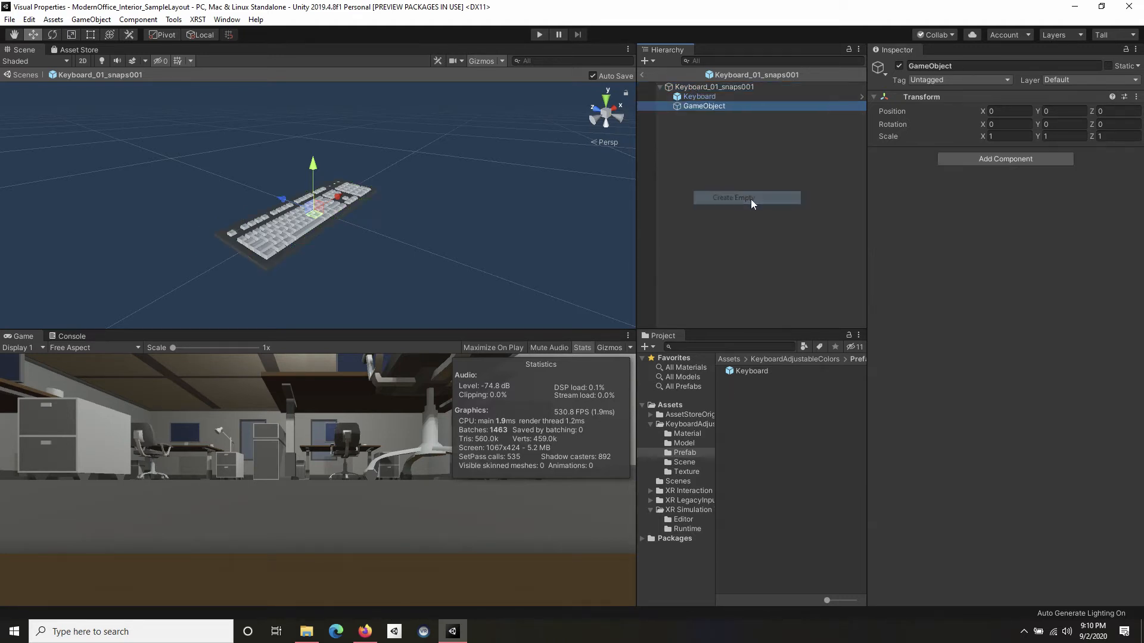
right_click(712, 106)
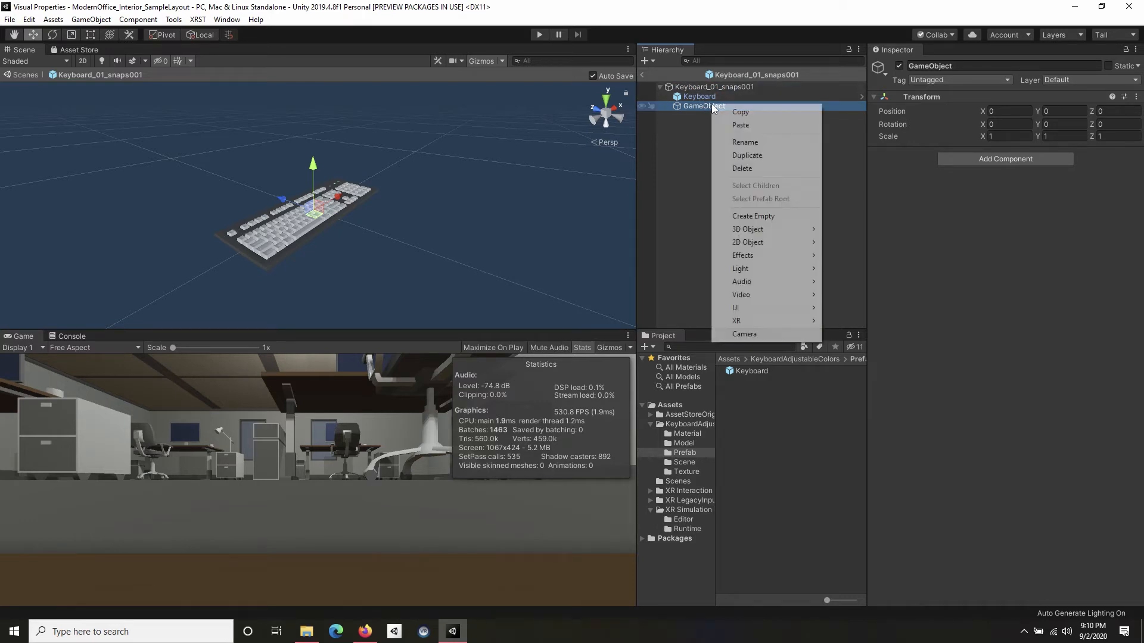
click(753, 144)
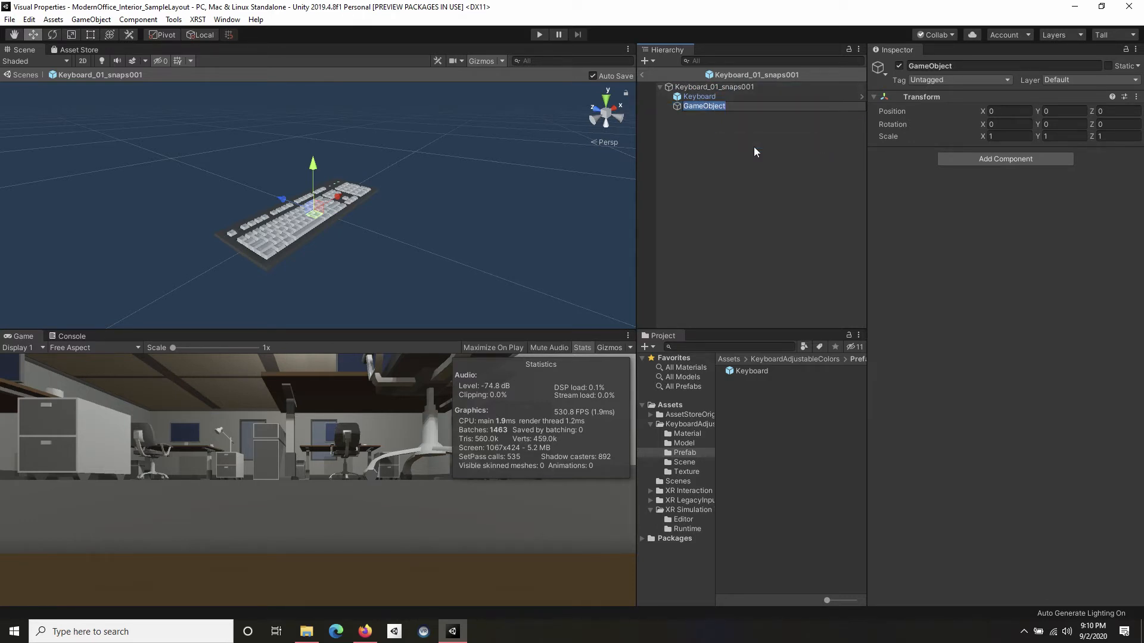
text(Low-Poly Keyboard)
key(Return)
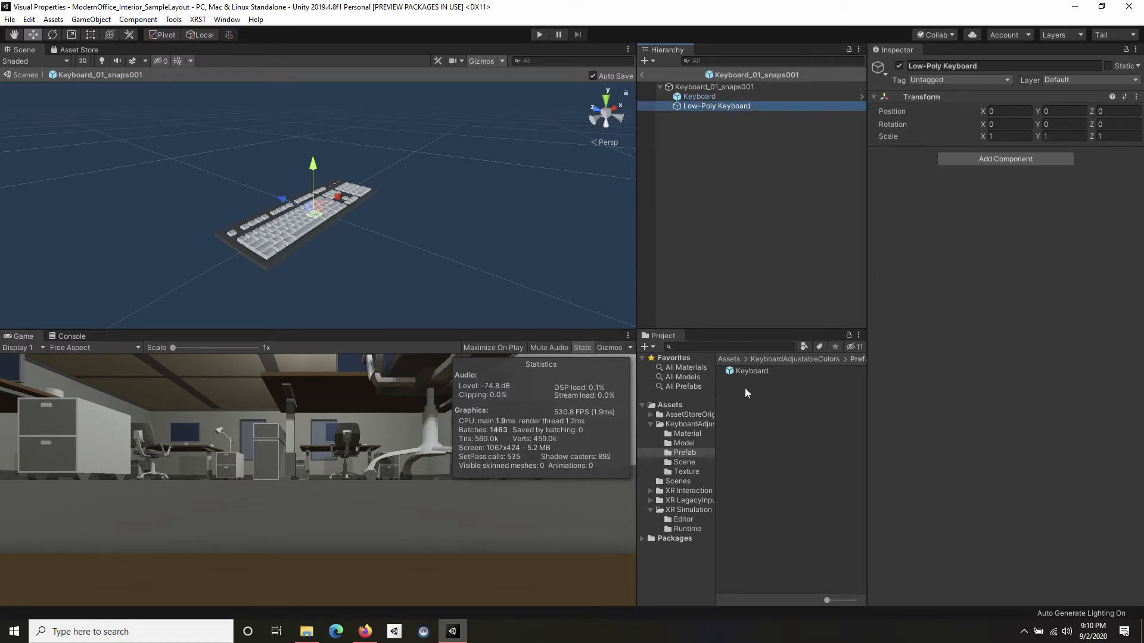
Step: Apply the Keyboard_01_snaps001 mesh from the AssetStoreOriginals Props Meshes folder to the Low-Poly Keyboard object
click(651, 414)
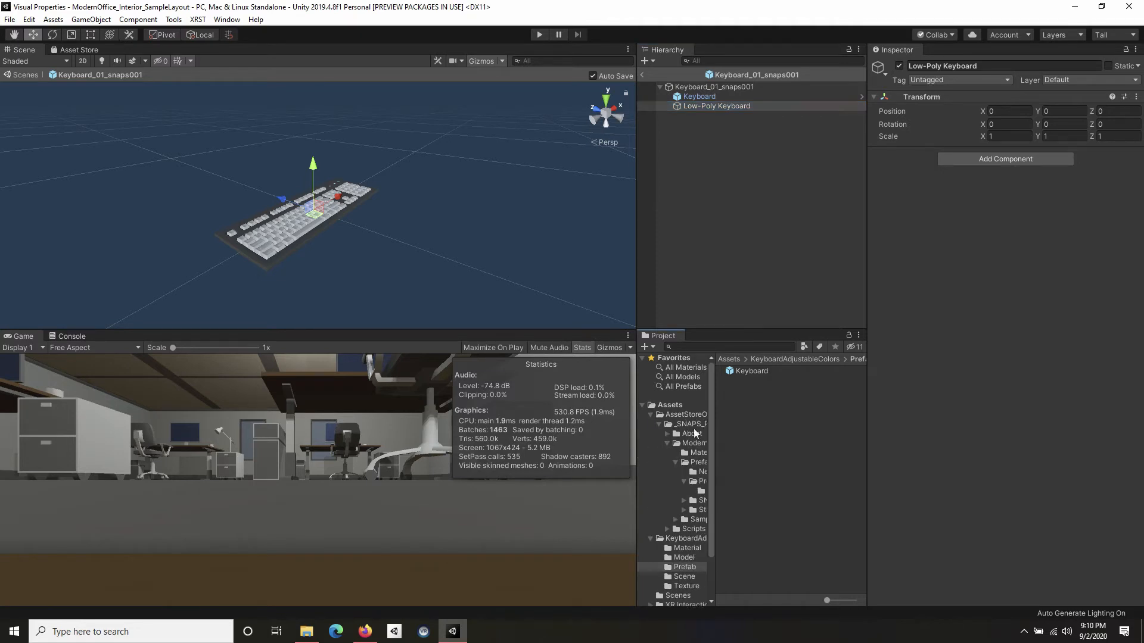
click(701, 463)
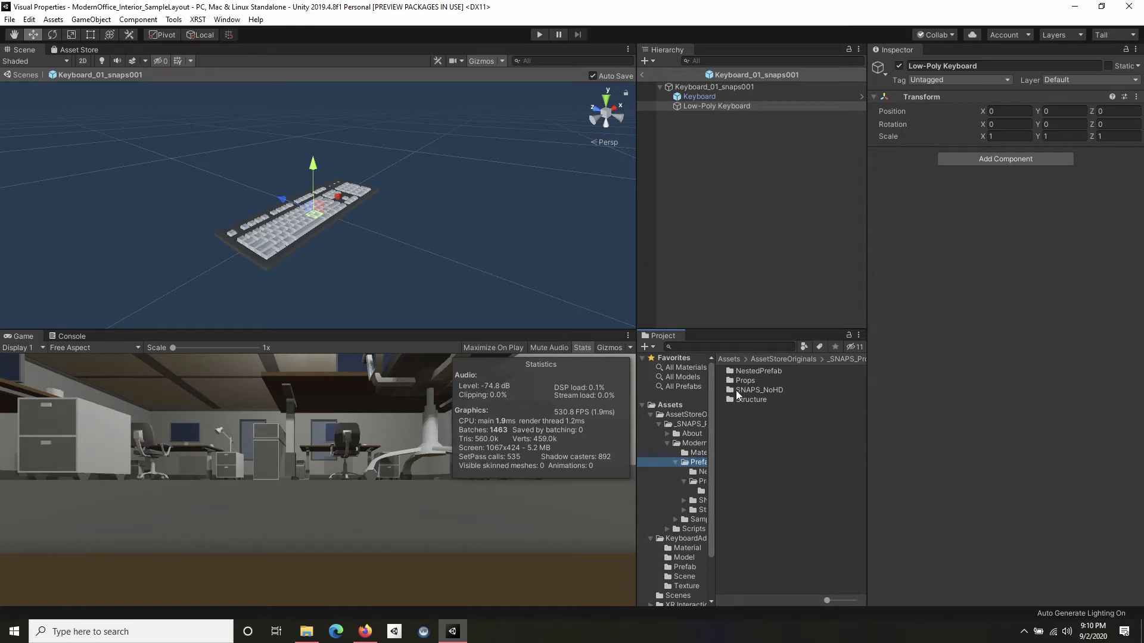
double_click(748, 381)
double_click(751, 371)
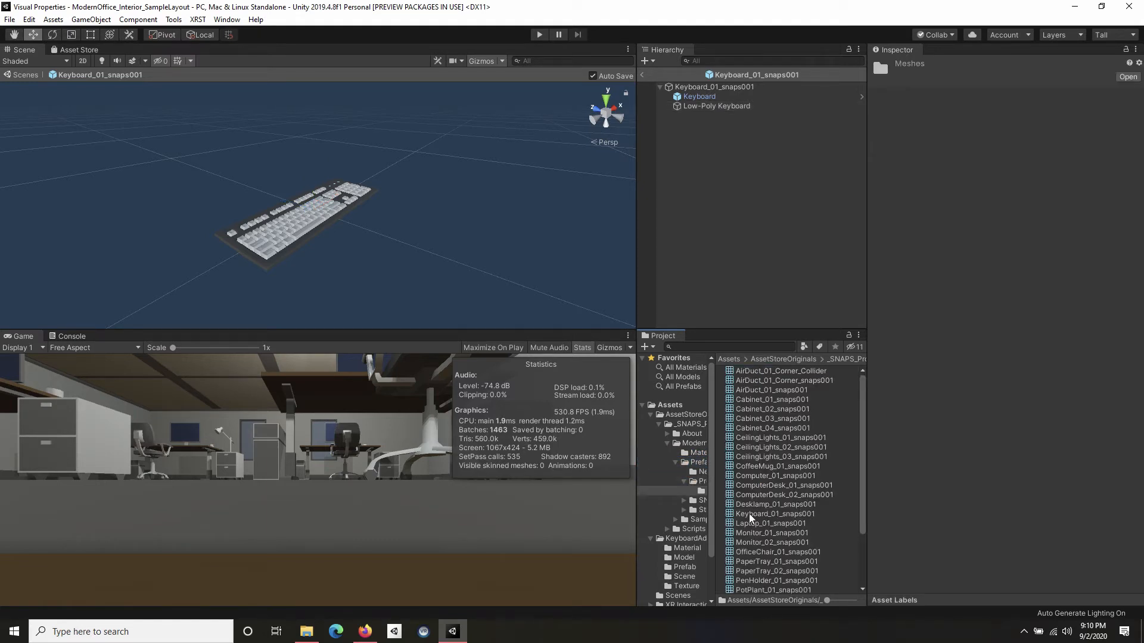
drag(749, 517, 735, 106)
click(735, 106)
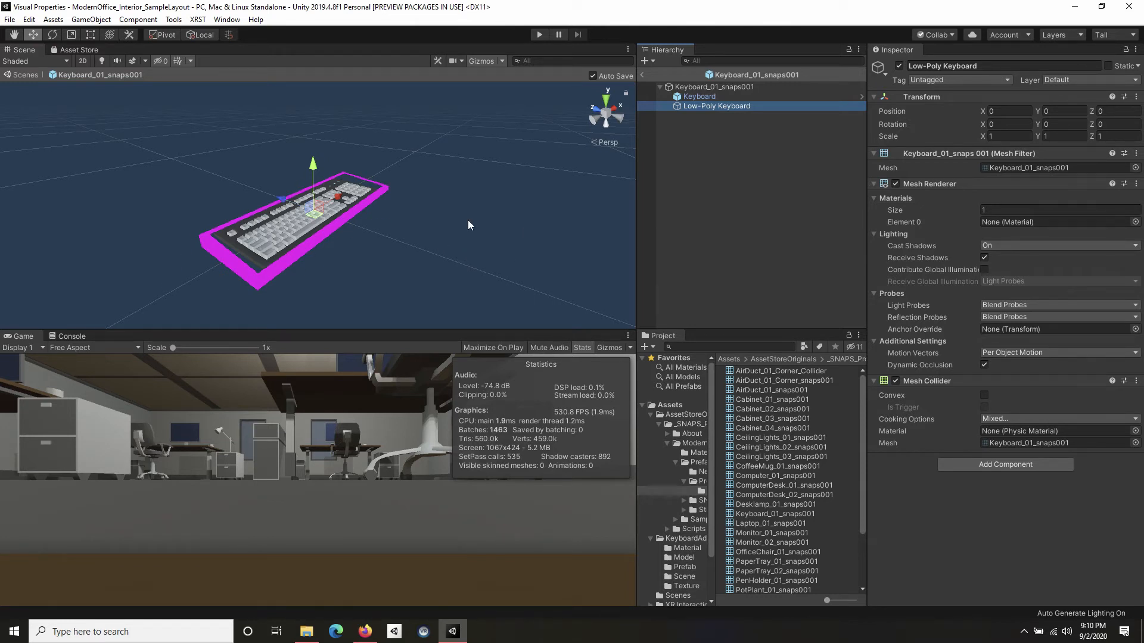
Step: Scale the Low-Poly Keyboard down uniformly to about 0.87 to match the detailed keyboard's outline
alt+drag(483, 226, 445, 265)
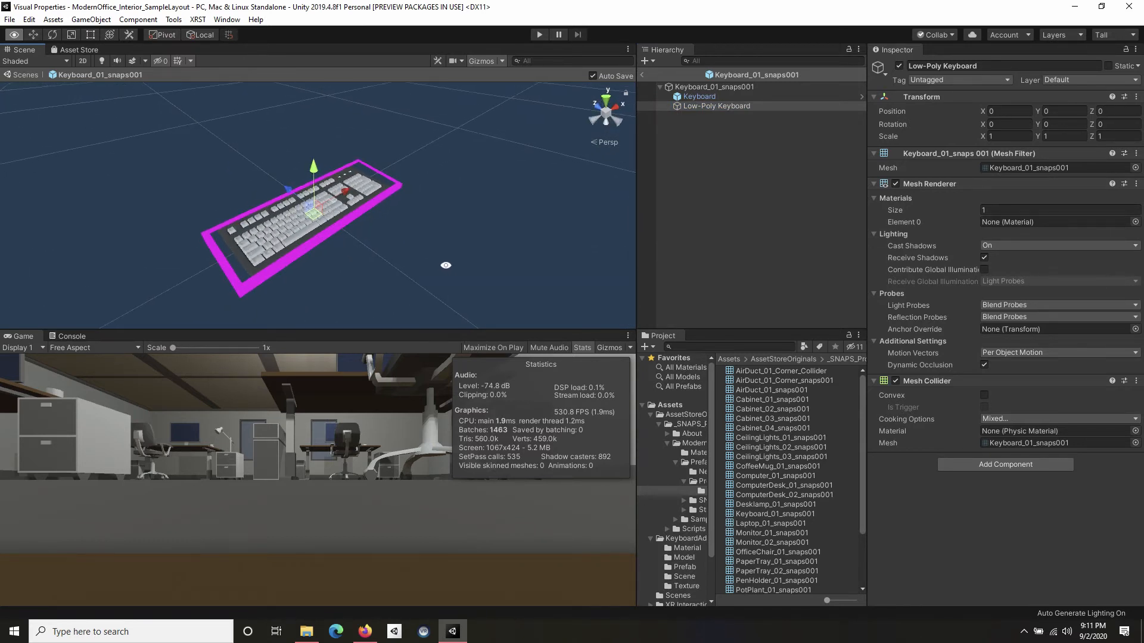
click(730, 107)
click(71, 34)
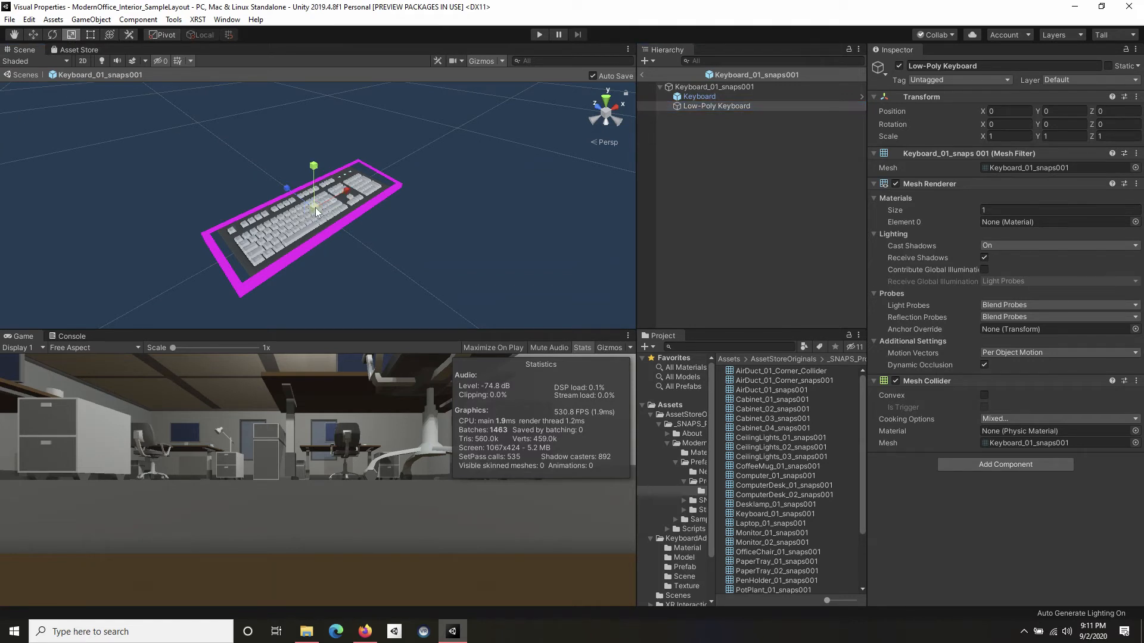
drag(316, 207, 308, 207)
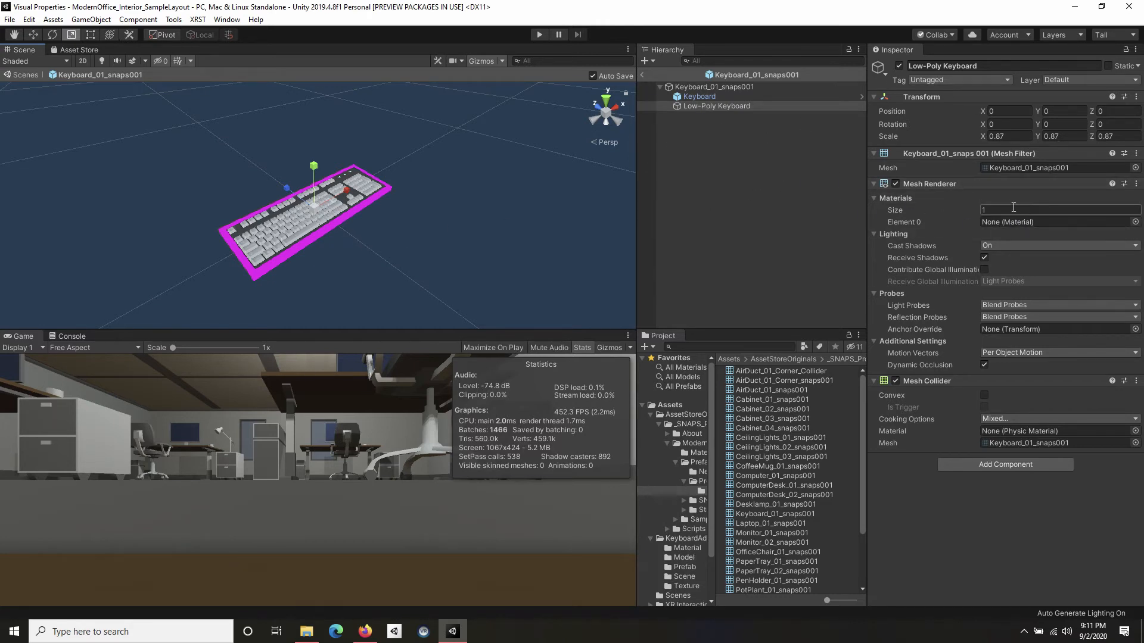
Step: Set the Low-Poly Keyboard's Mesh Renderer materials size to 2 and open the office asset pack's Materials folder
click(1007, 209)
text(2)
key(Return)
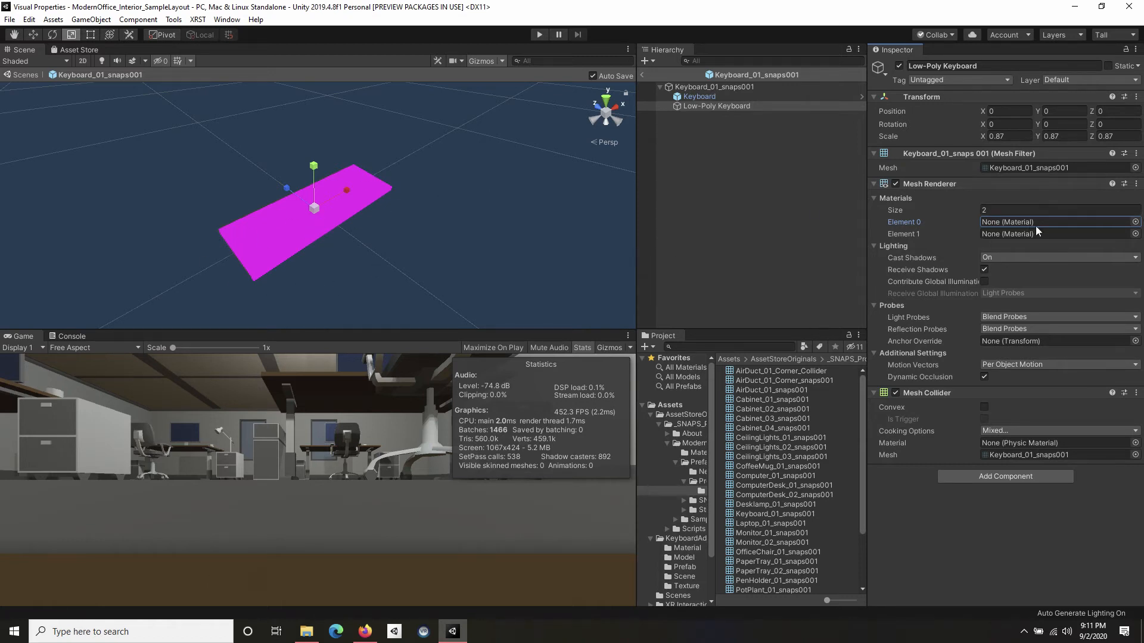
click(697, 453)
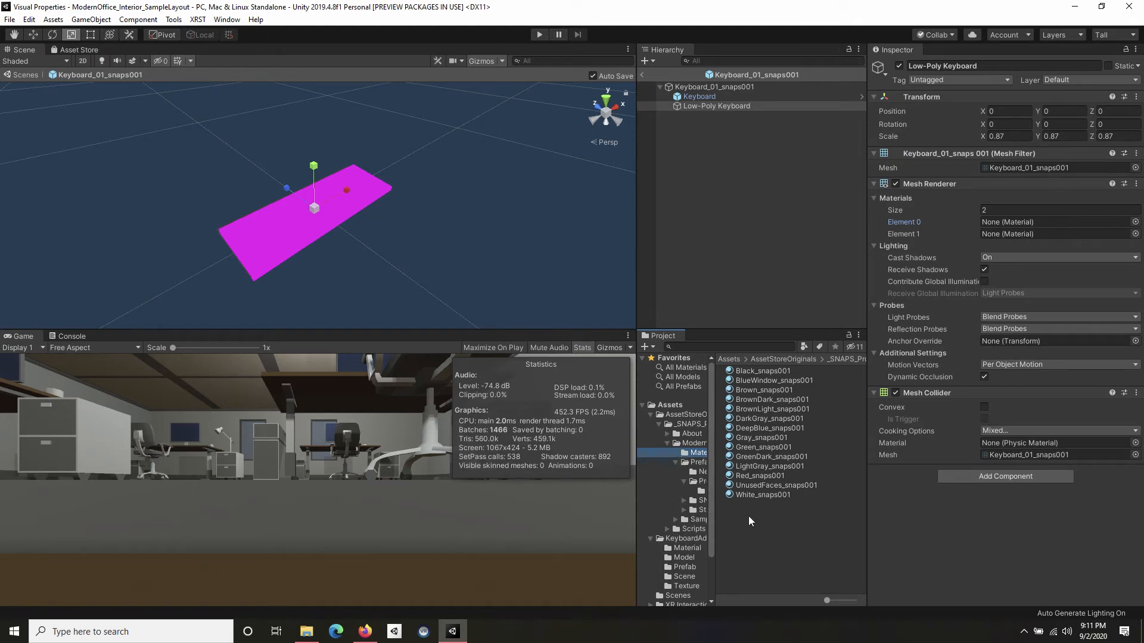
right_click(749, 538)
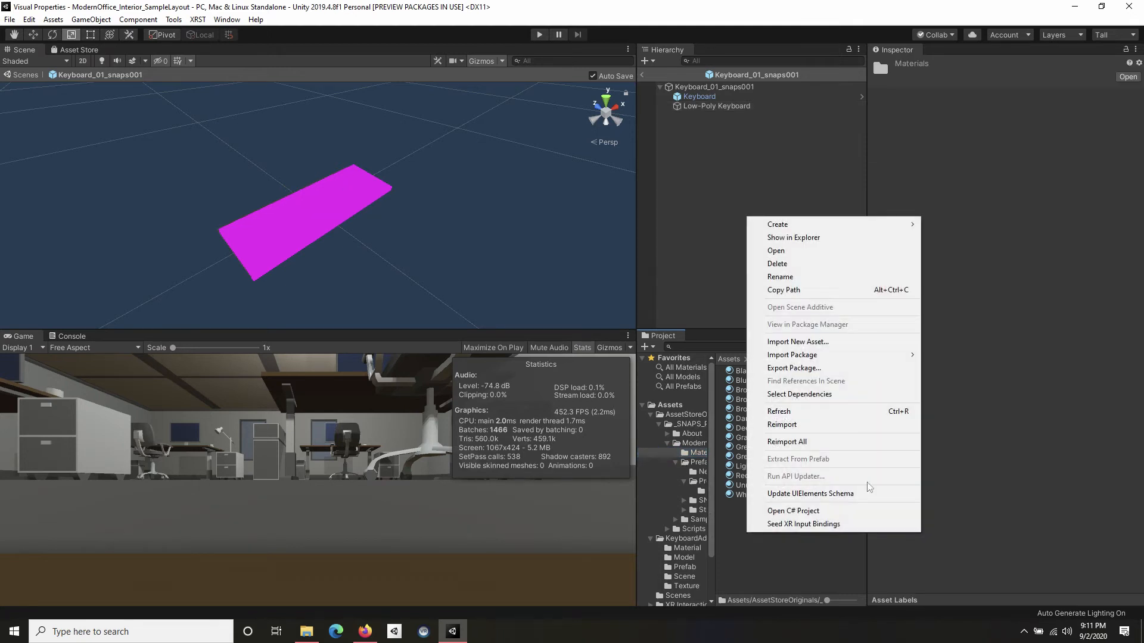
mouse_move(873, 225)
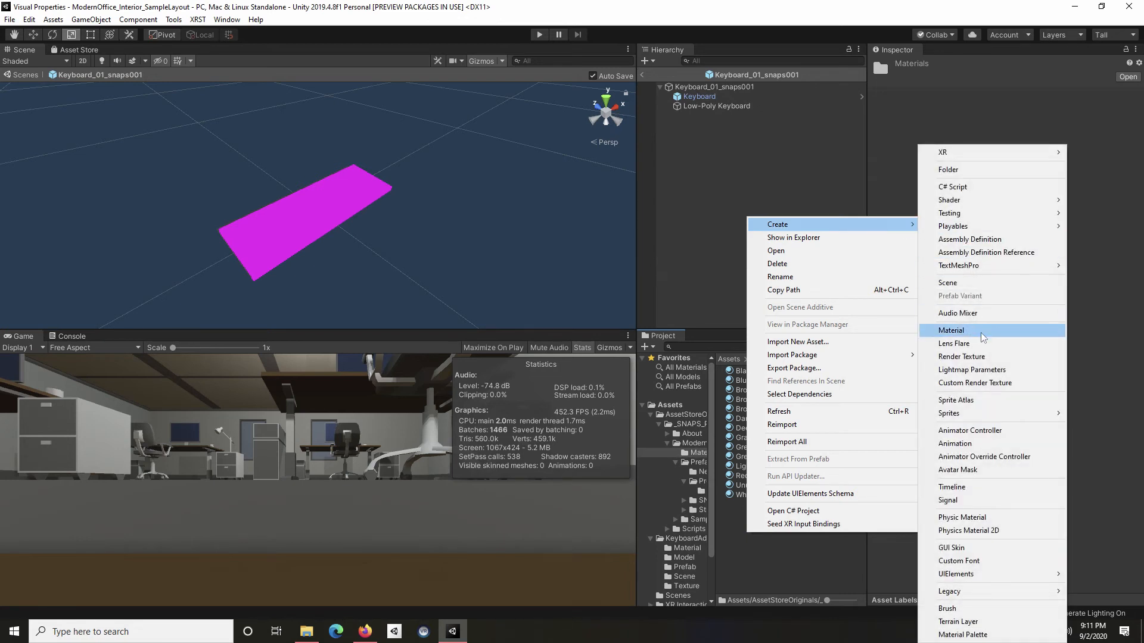
click(793, 556)
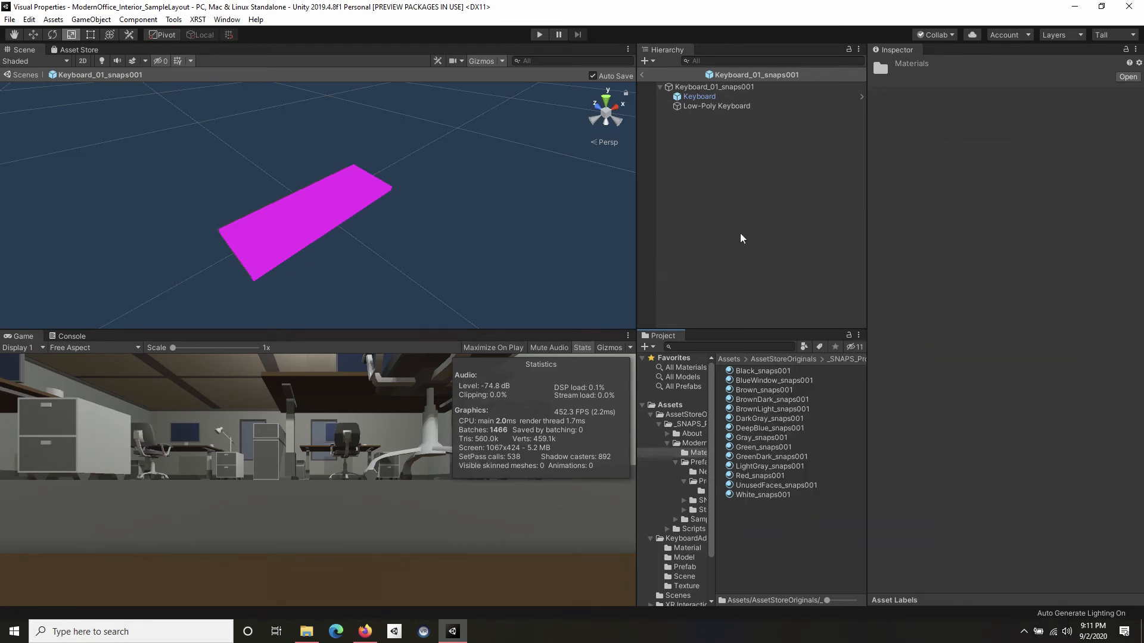
click(722, 106)
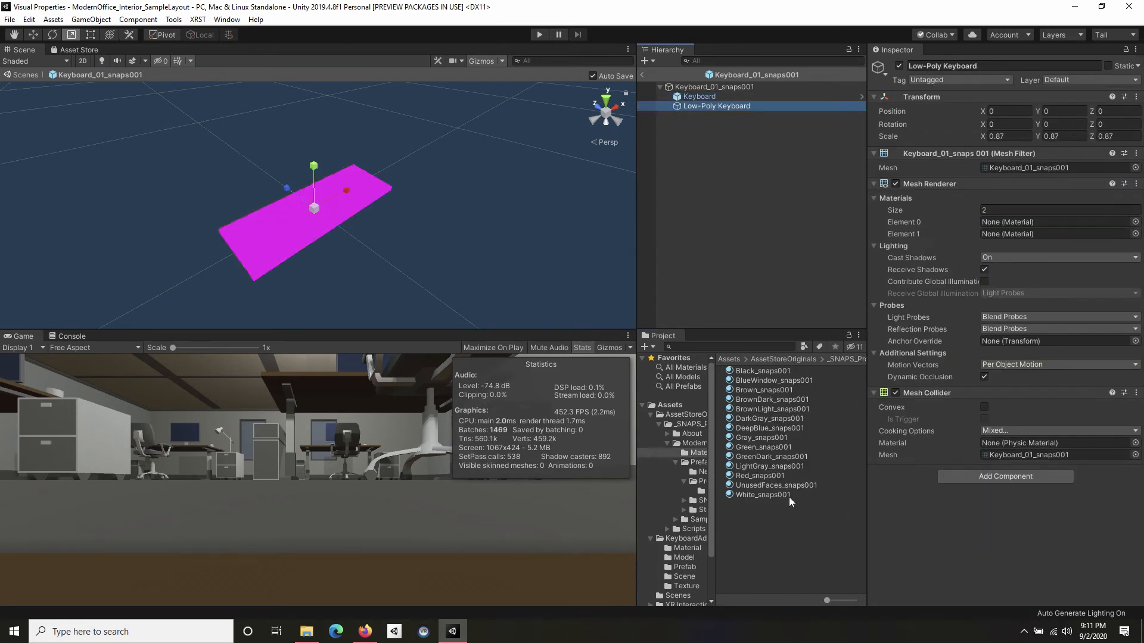
Step: Assign DarkGray_snaps001 to Element 0 and Gray_snaps001 to Element 1 of the Low-Poly Keyboard's materials
drag(748, 418, 1026, 225)
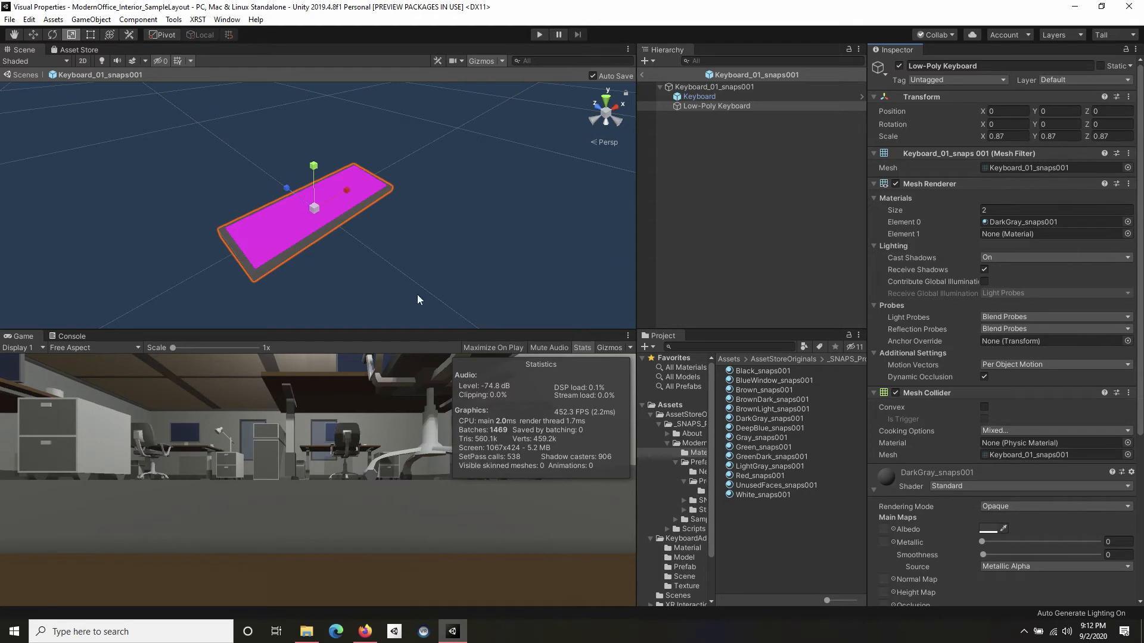
drag(765, 439, 1001, 241)
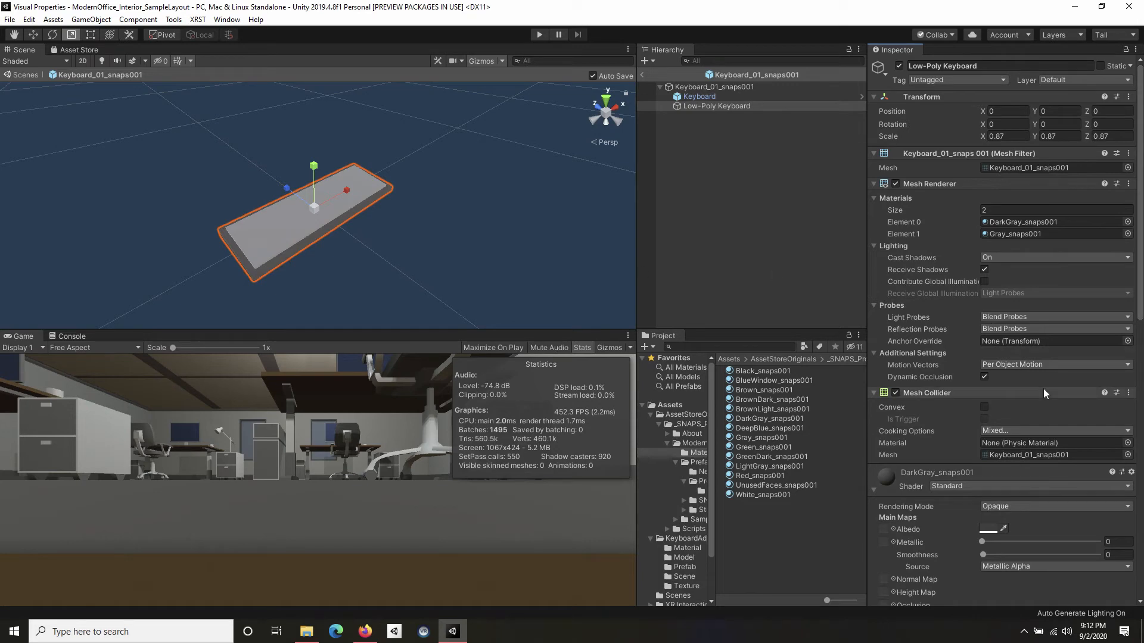
Step: Examine the Standard shader settings of the Low-Poly Keyboard's DarkGray_snaps001 and Gray_snaps001 materials
scroll(1044, 393, down, 10)
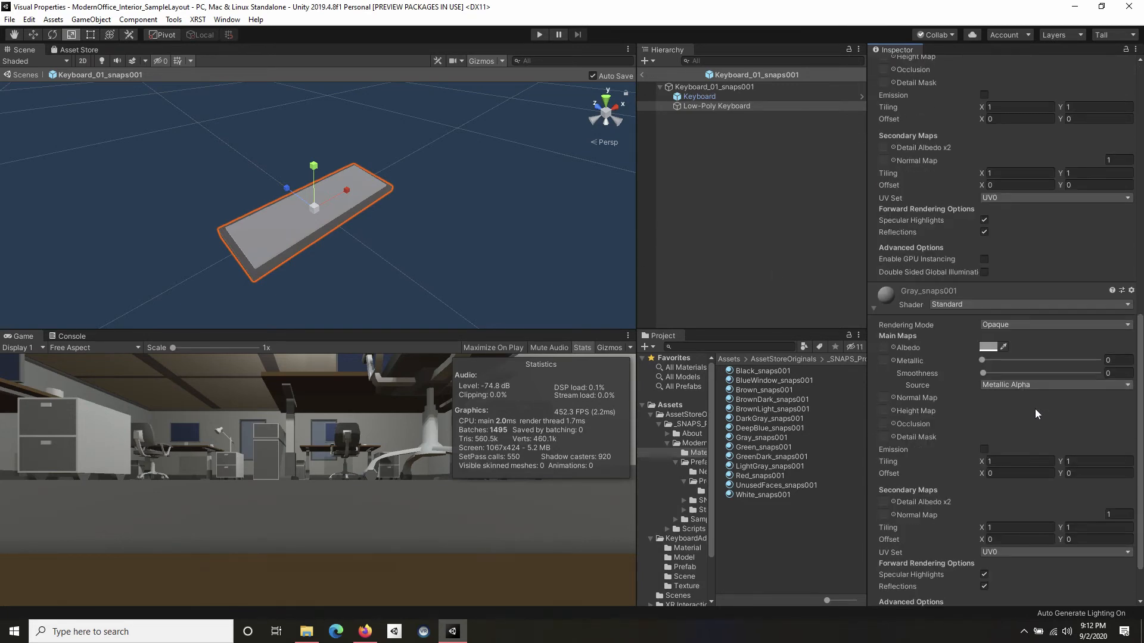
scroll(1035, 409, up, 4)
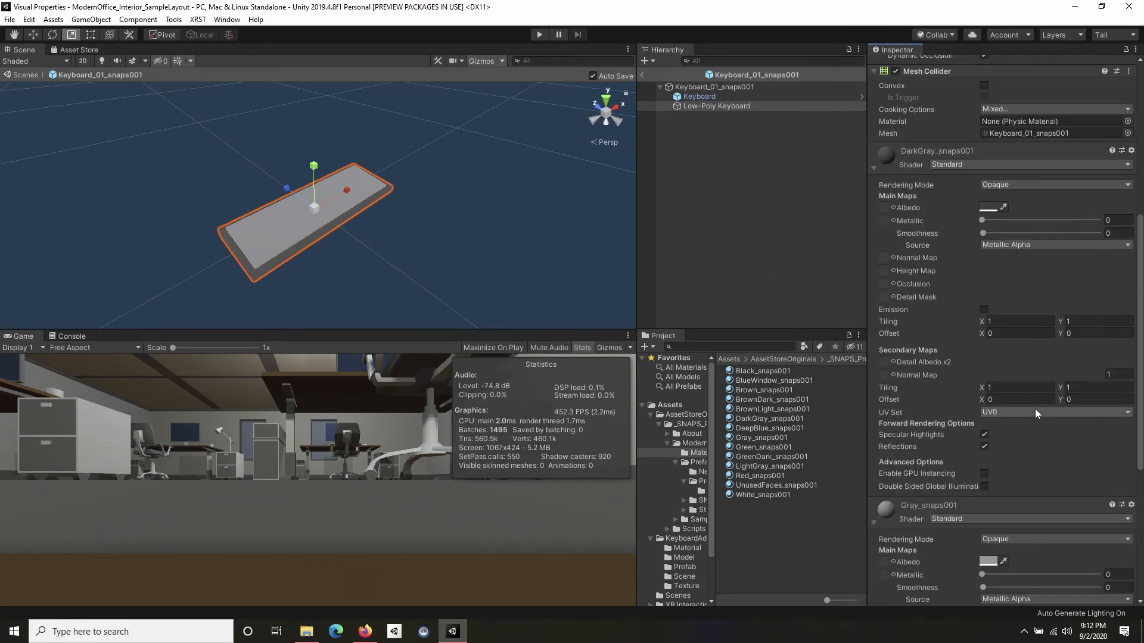
click(873, 169)
click(873, 213)
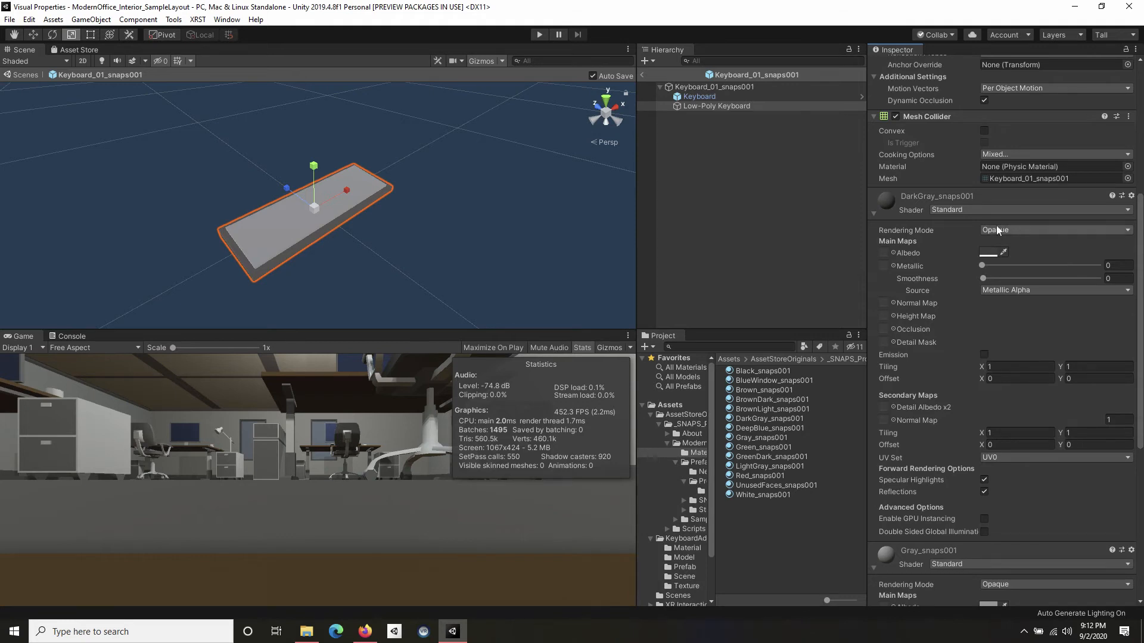
scroll(974, 396, down, 3)
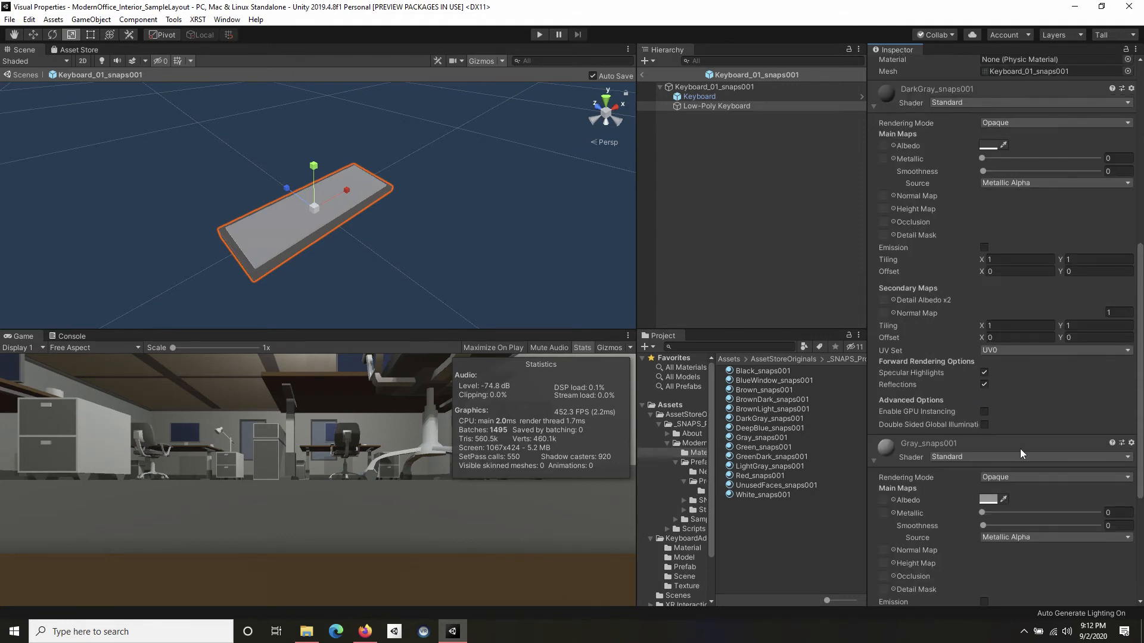
scroll(1021, 452, up, 3)
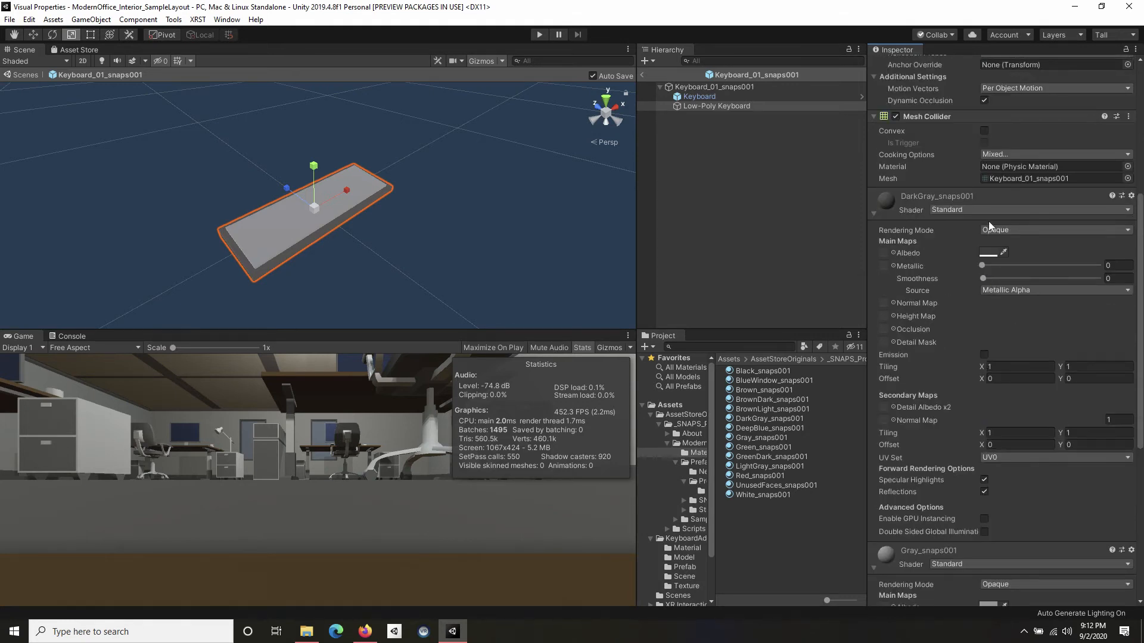
scroll(971, 286, down, 3)
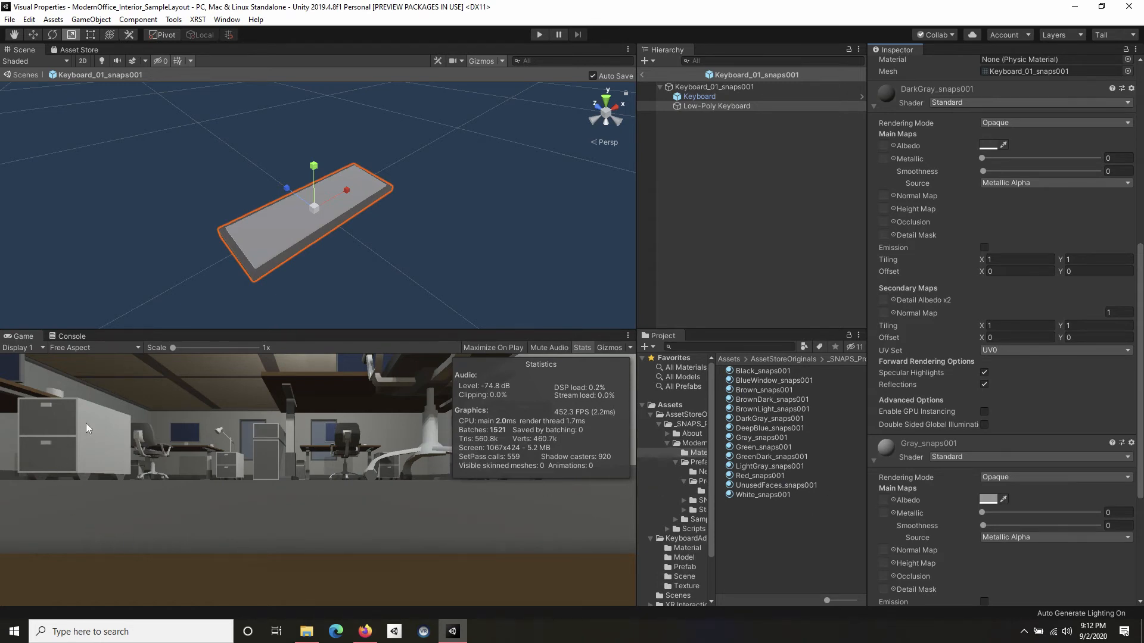
Step: Try sampling a gray from the screen as DarkGray_snaps001's Albedo colour, and restore the dark colour
click(1004, 147)
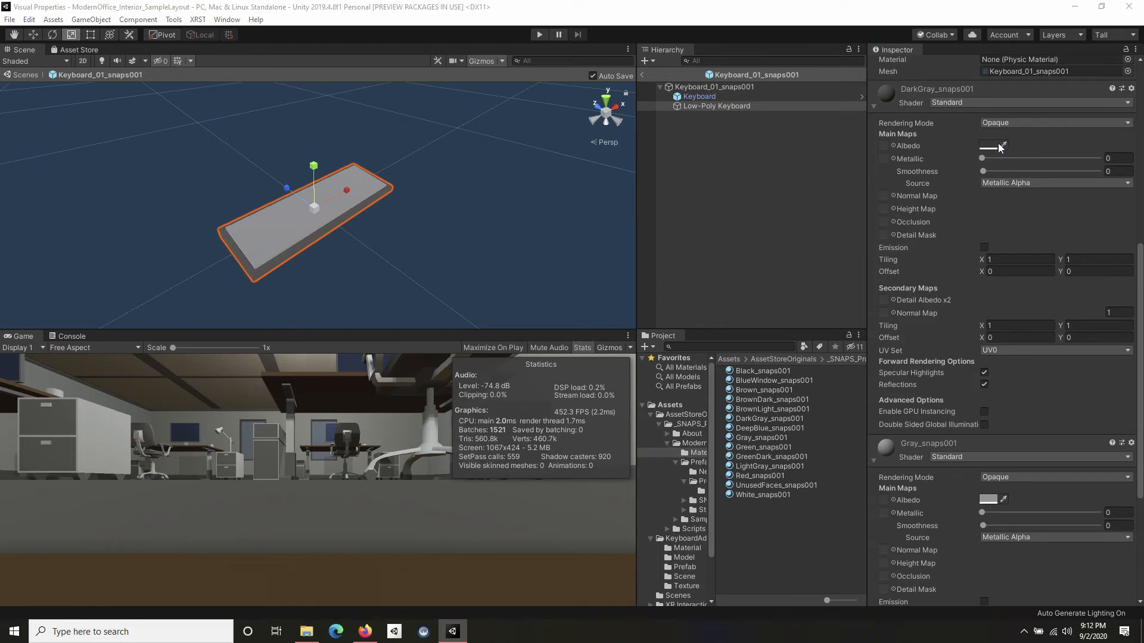
click(992, 147)
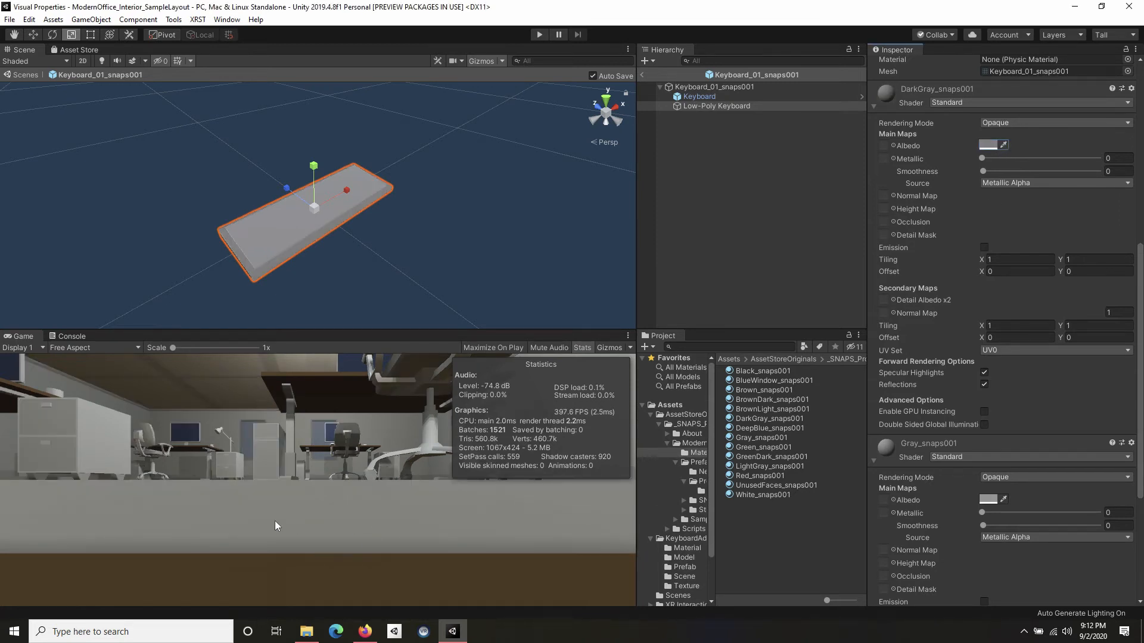
click(1004, 146)
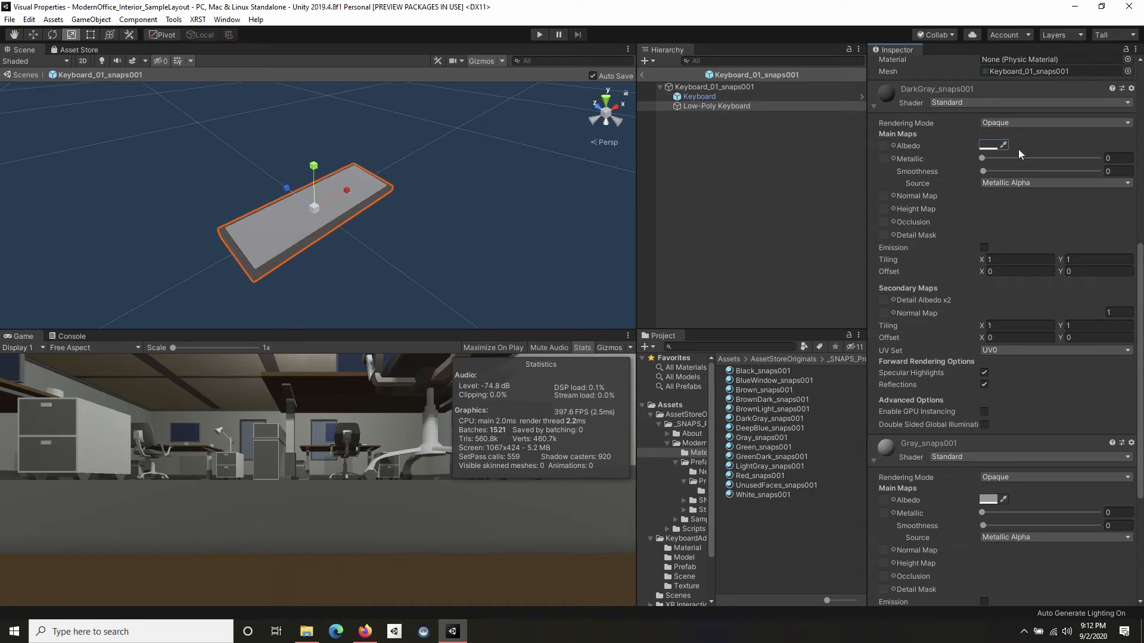
Step: Disable the Mesh Collider component on the Low-Poly Keyboard
click(715, 99)
click(718, 105)
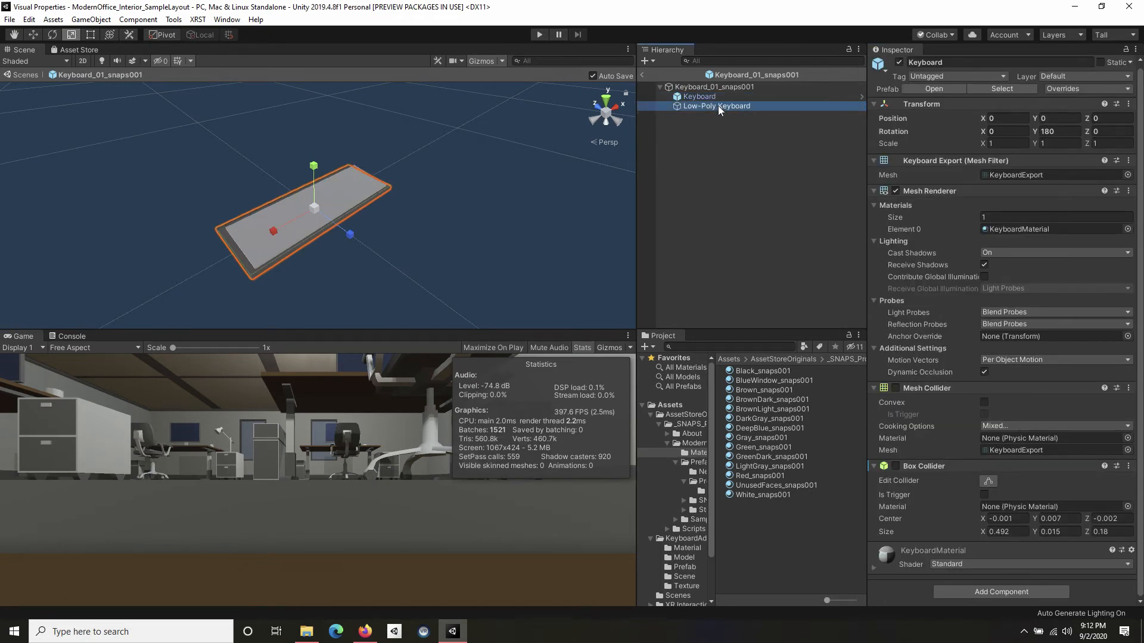
click(896, 389)
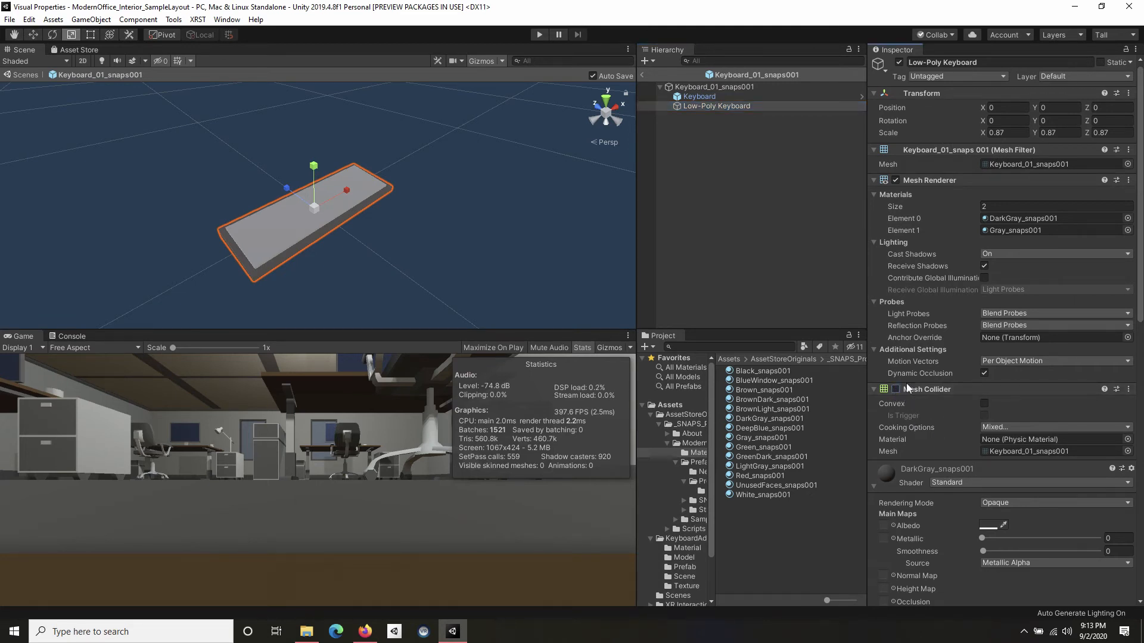
Step: Compare the components of the prefab root and both keyboard children, temporarily deactivating the Low-Poly Keyboard to view the detailed one
click(727, 95)
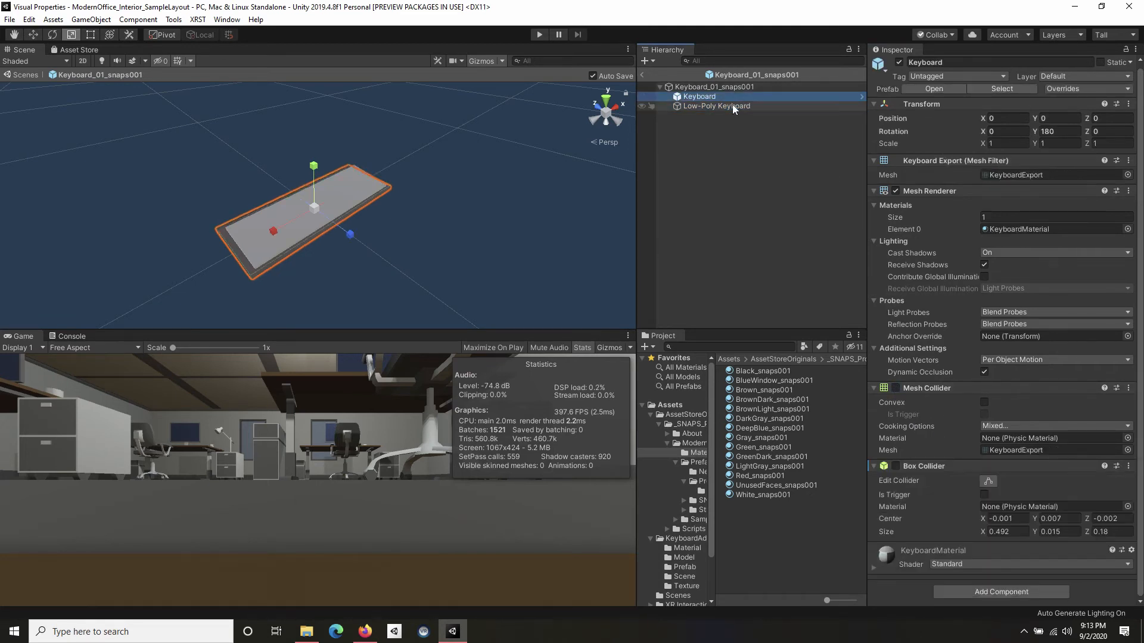
click(733, 105)
click(732, 97)
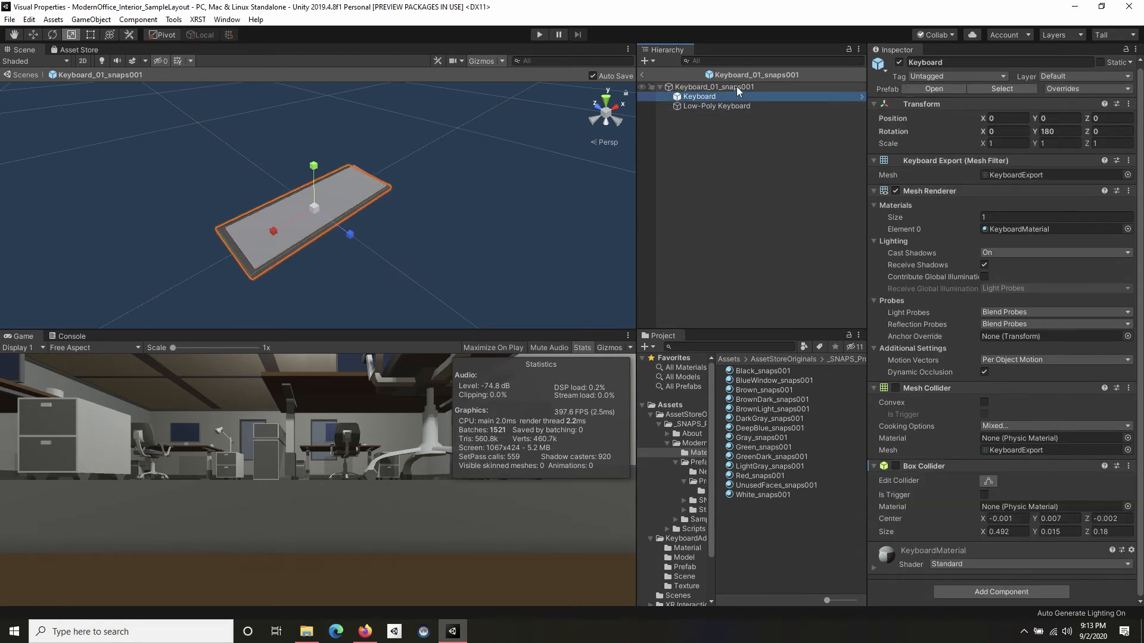
click(736, 87)
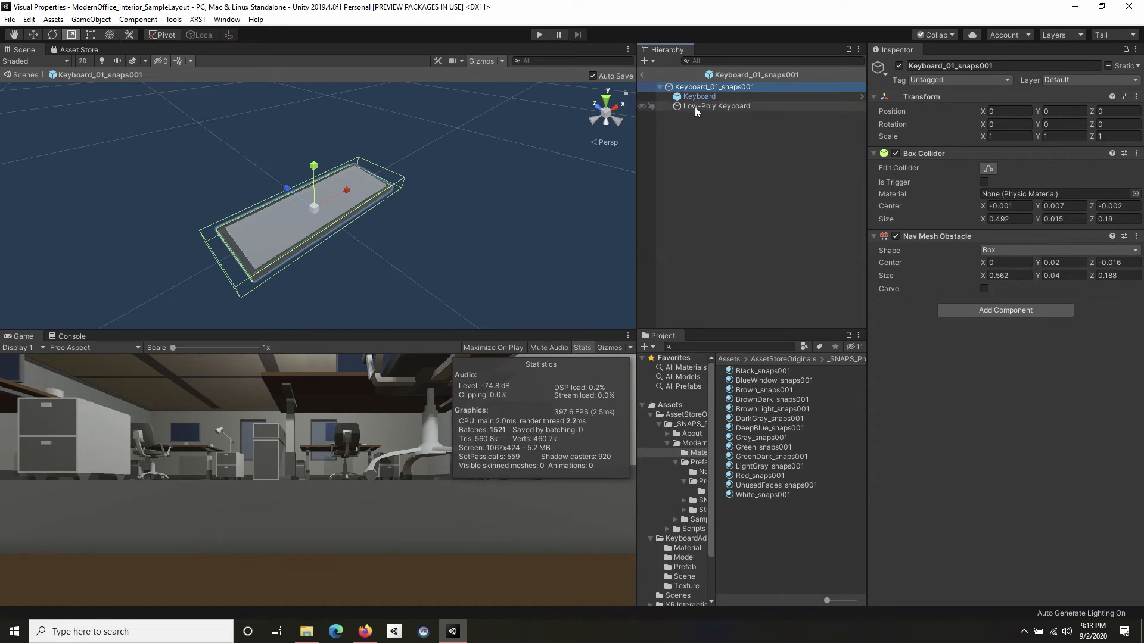
click(712, 99)
click(721, 105)
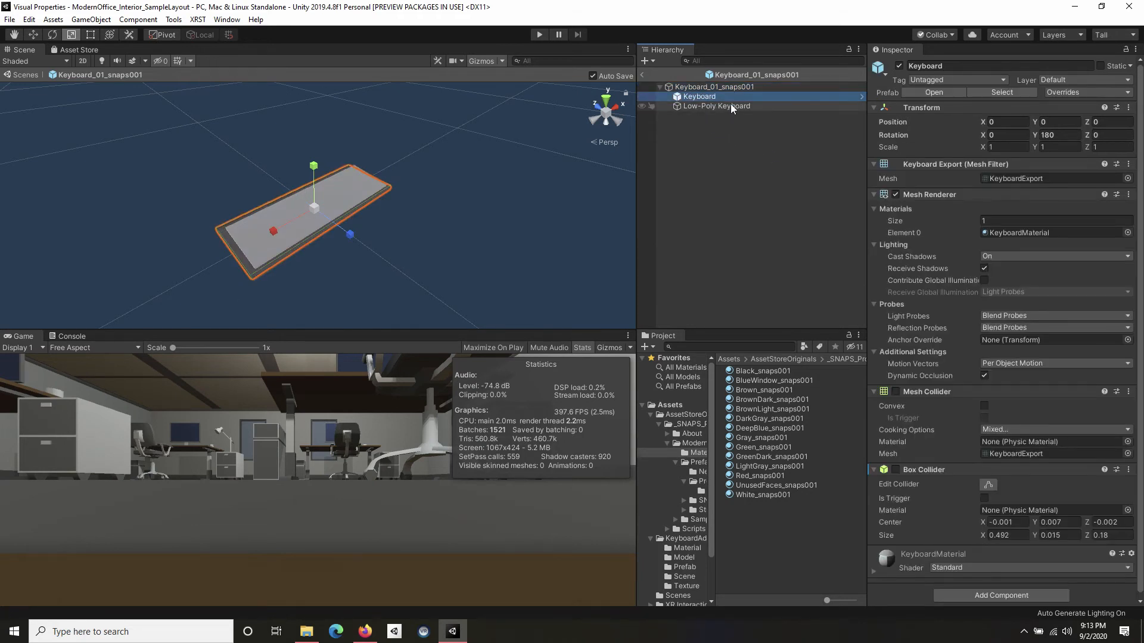
click(899, 66)
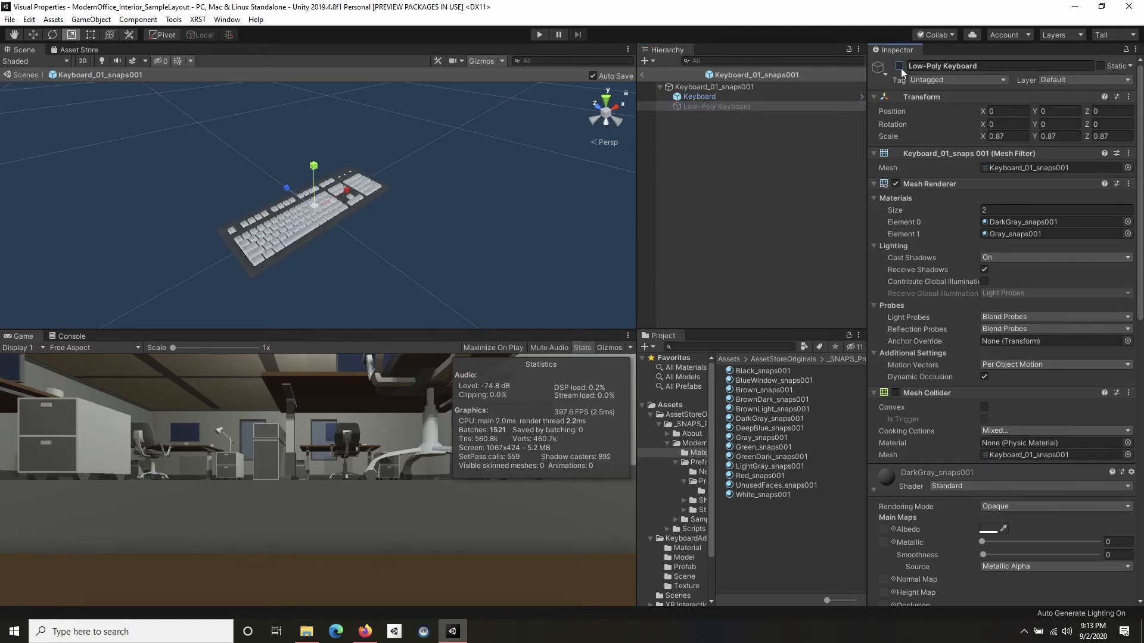
click(899, 65)
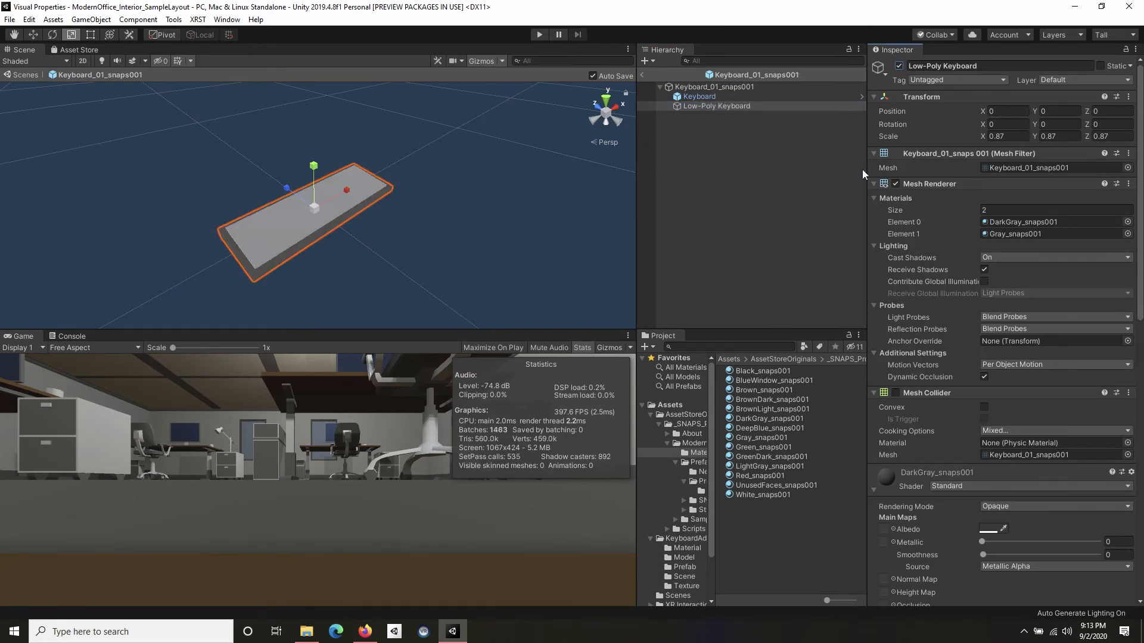
Step: Add an LOD Group component to the Keyboard_01_snaps001 prefab root
click(724, 86)
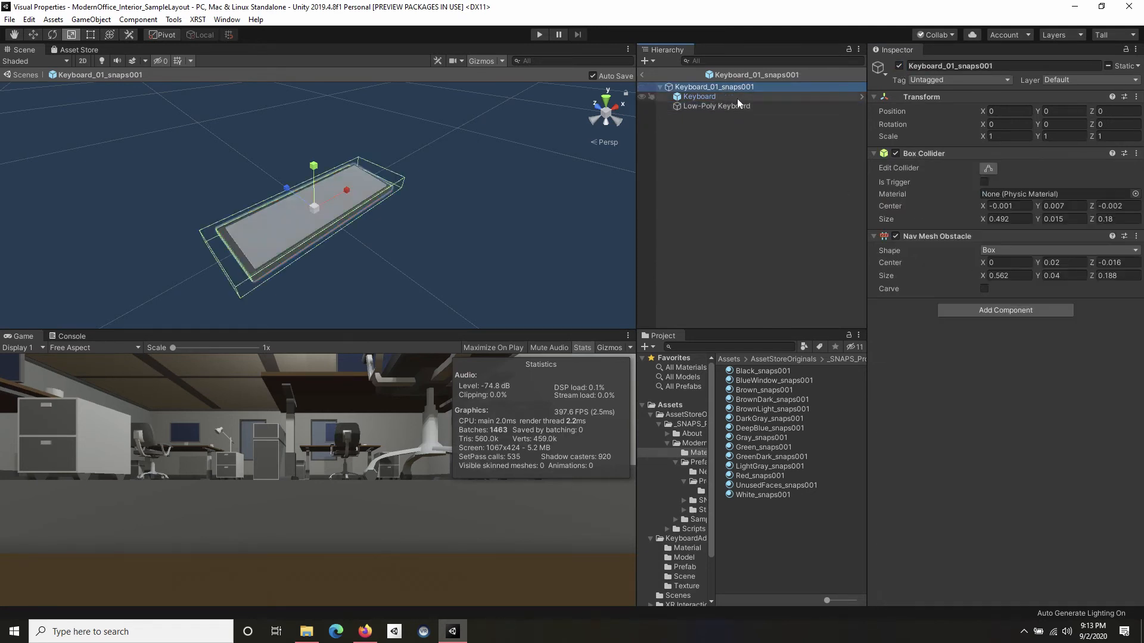
click(996, 309)
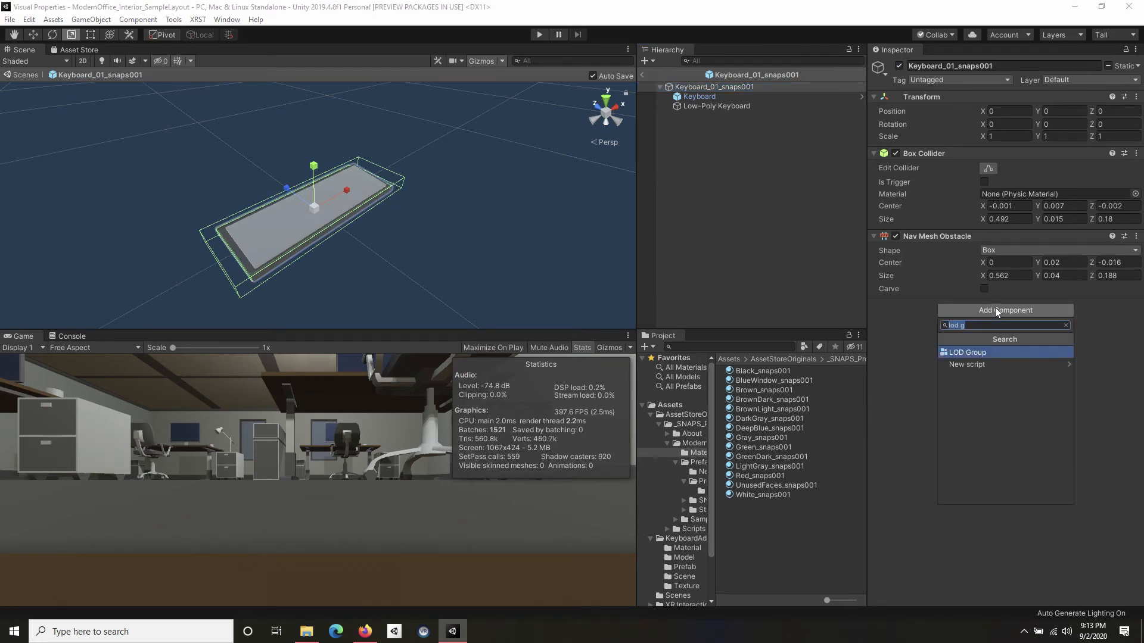
key(Return)
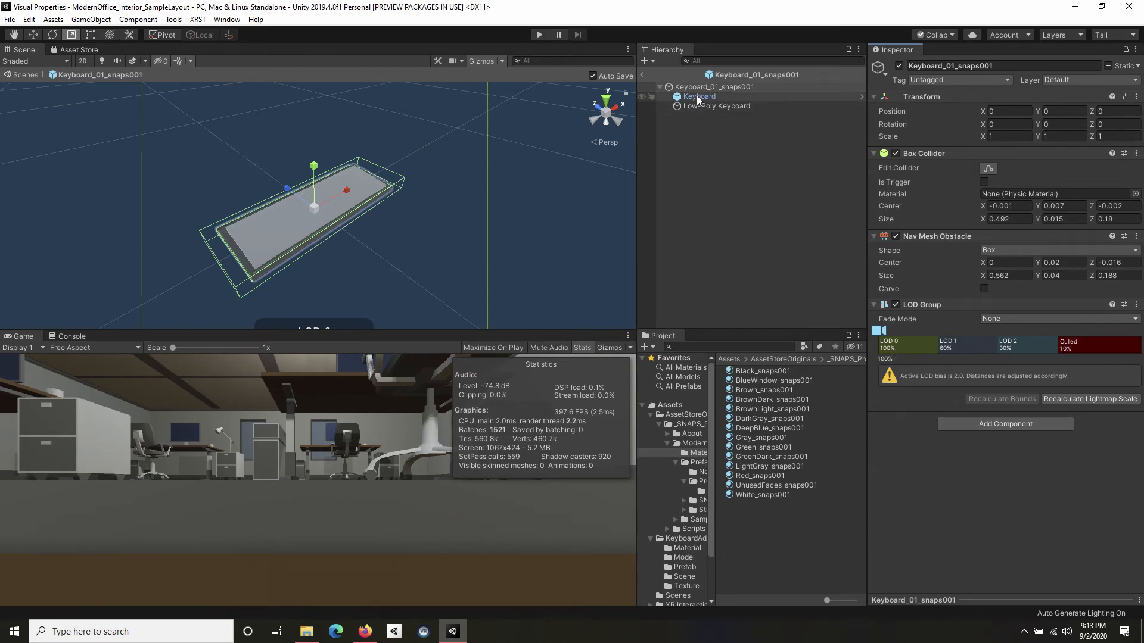
Step: Assign the detailed Keyboard as the LOD 0 renderer and the Low-Poly Keyboard as the renderer for LOD 1 and LOD 2
click(907, 348)
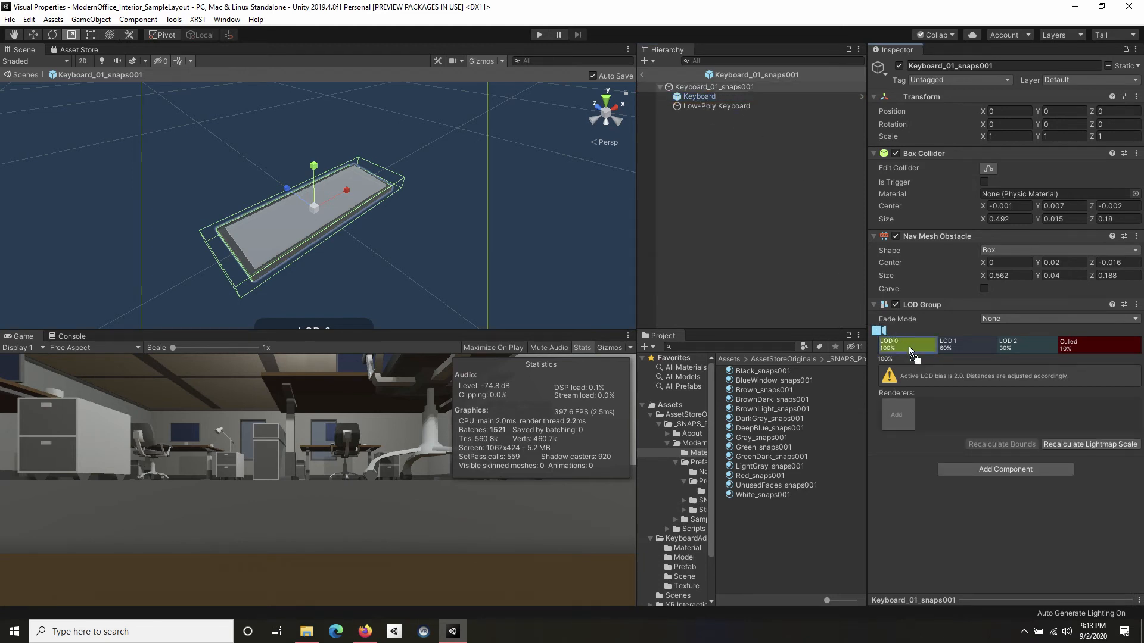
drag(909, 348, 909, 348)
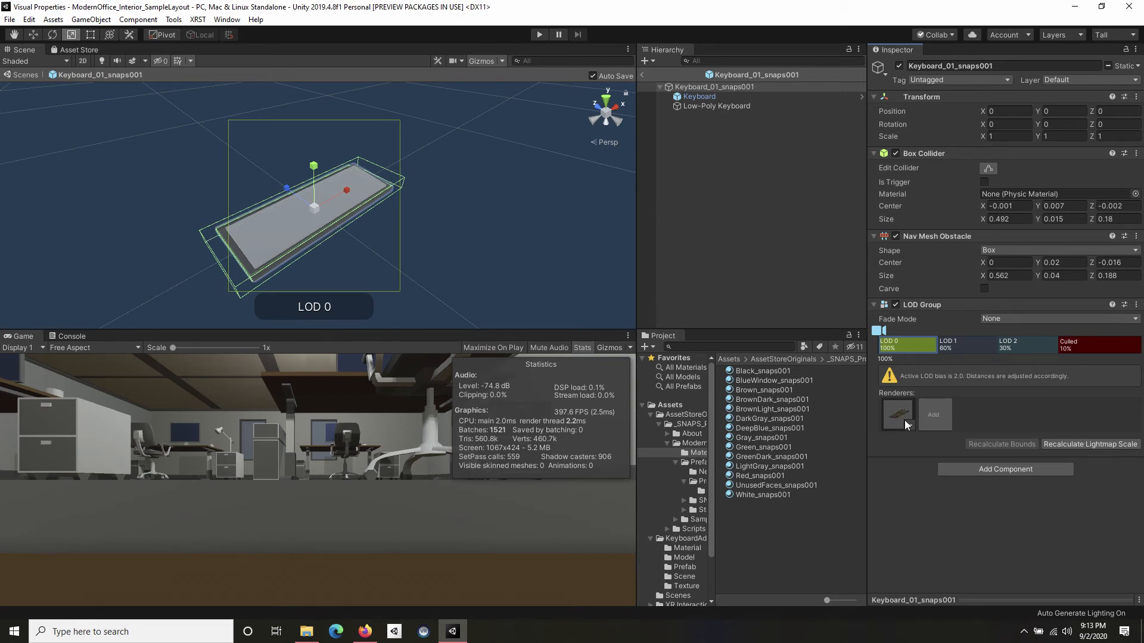
click(959, 343)
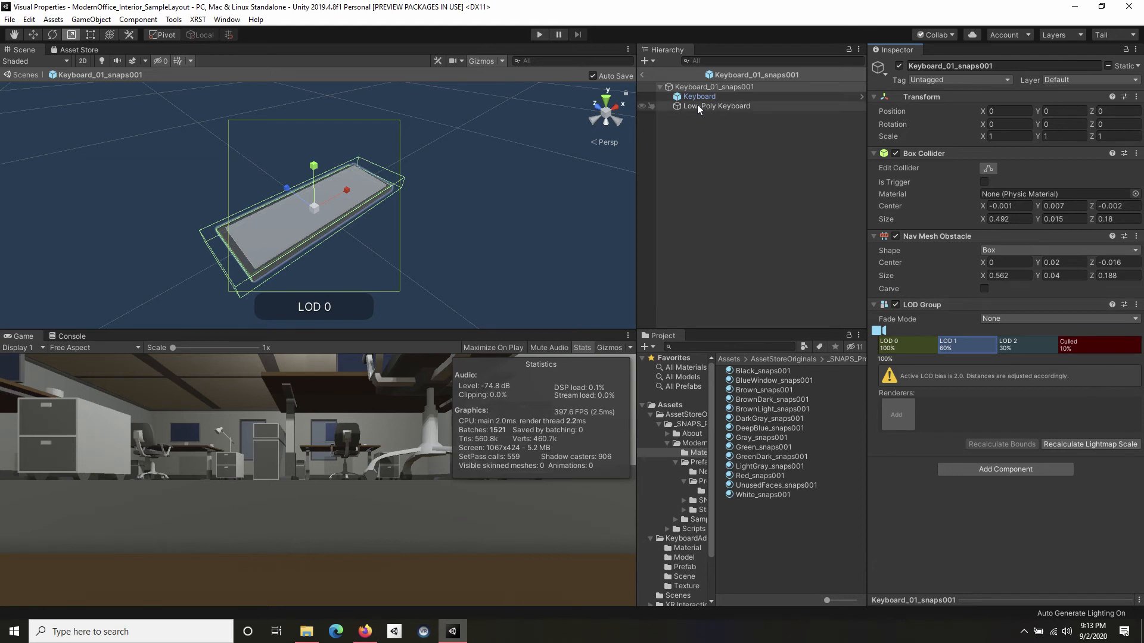
drag(697, 105, 973, 347)
click(1039, 345)
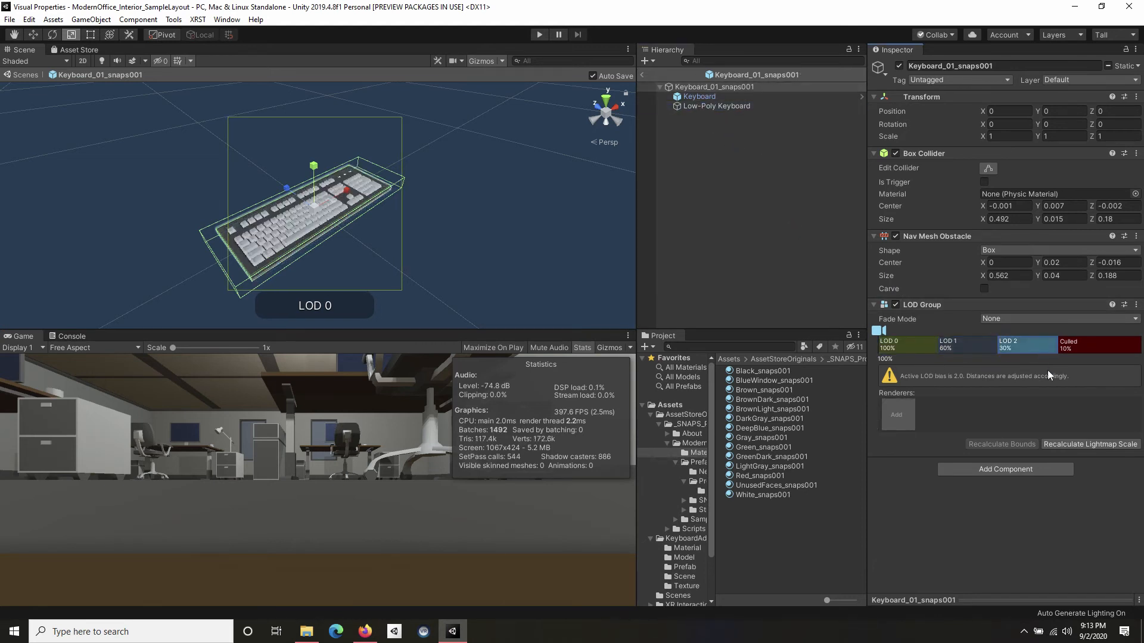
drag(709, 107, 1030, 352)
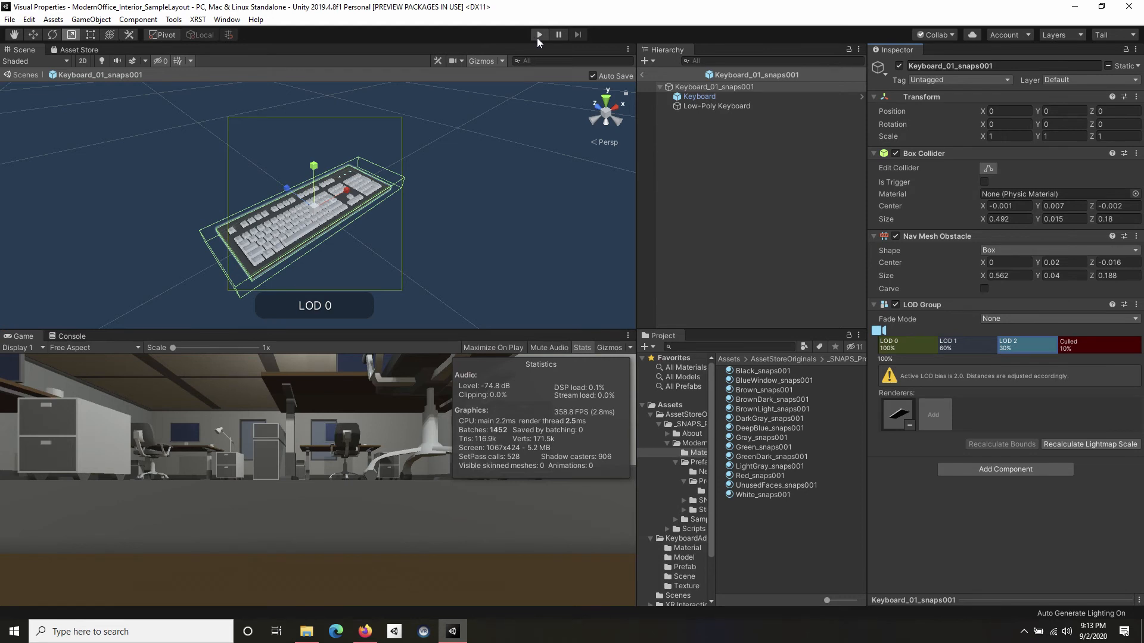
Step: Return to the office scene and examine the desk keyboard's active LOD level at near and far viewing distances
click(23, 75)
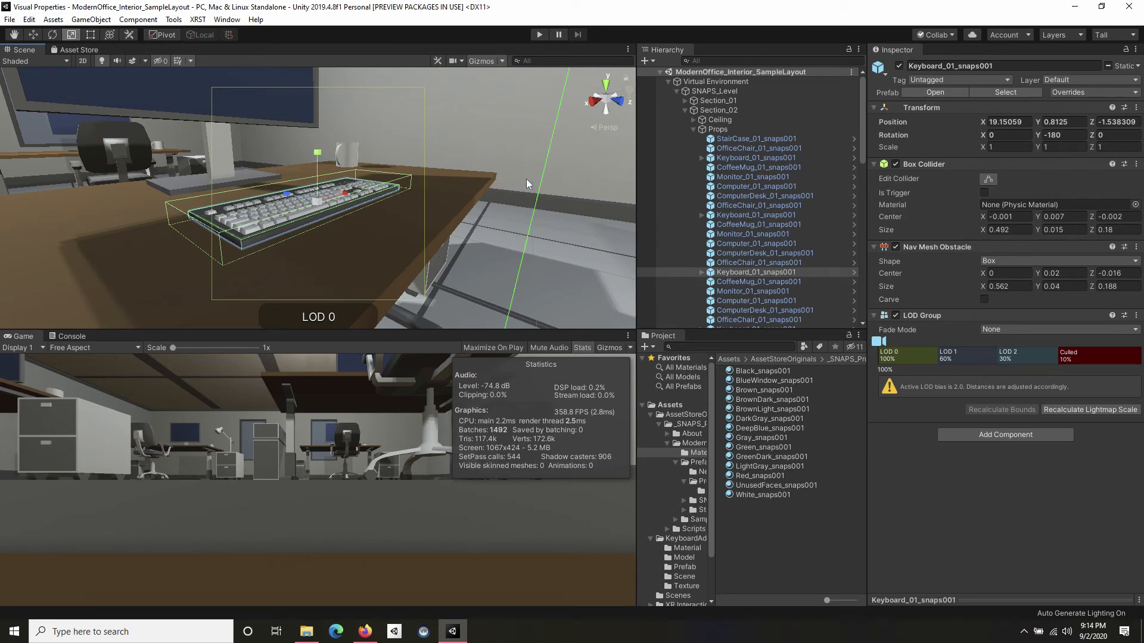
scroll(525, 181, down, 5)
scroll(524, 180, down, 3)
scroll(525, 180, up, 6)
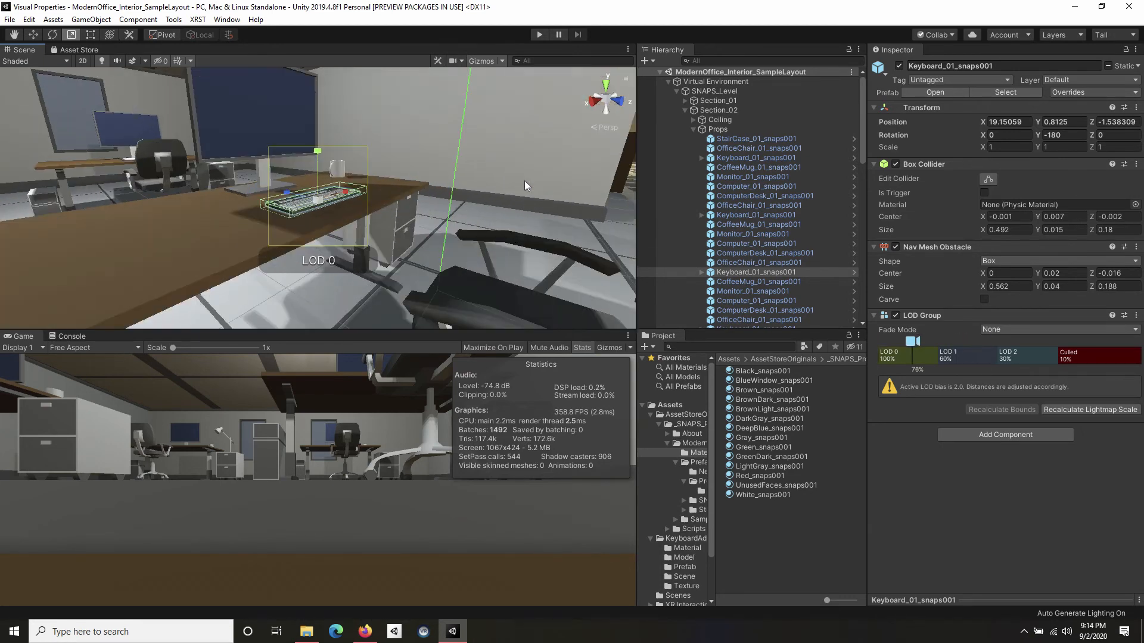
scroll(524, 181, down, 3)
scroll(524, 182, down, 6)
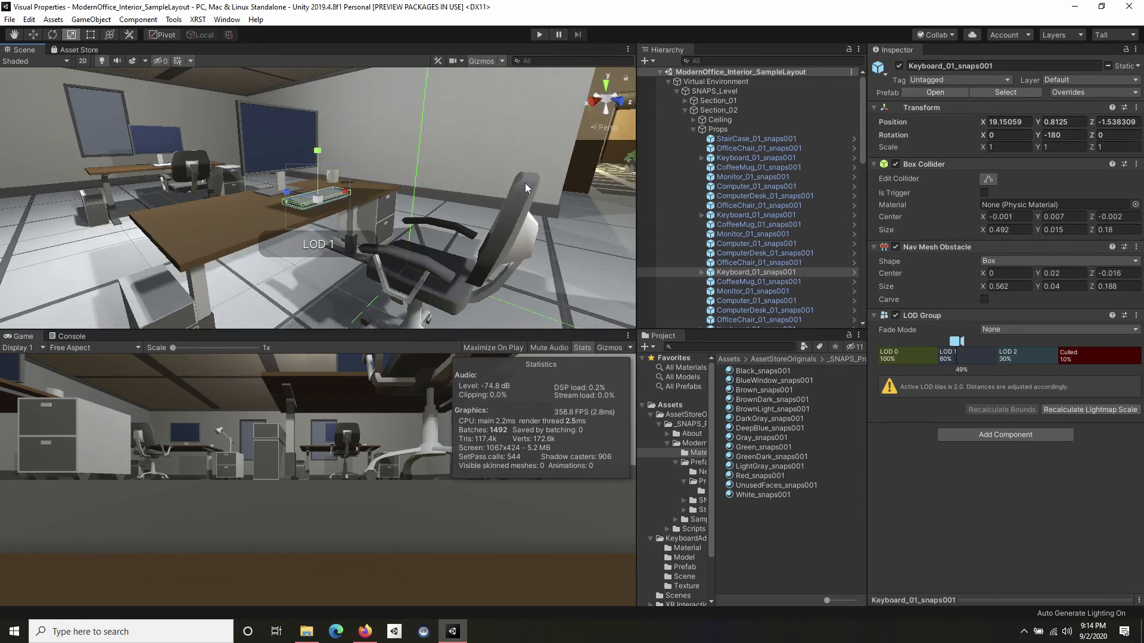
scroll(525, 183, up, 8)
scroll(525, 188, up, 3)
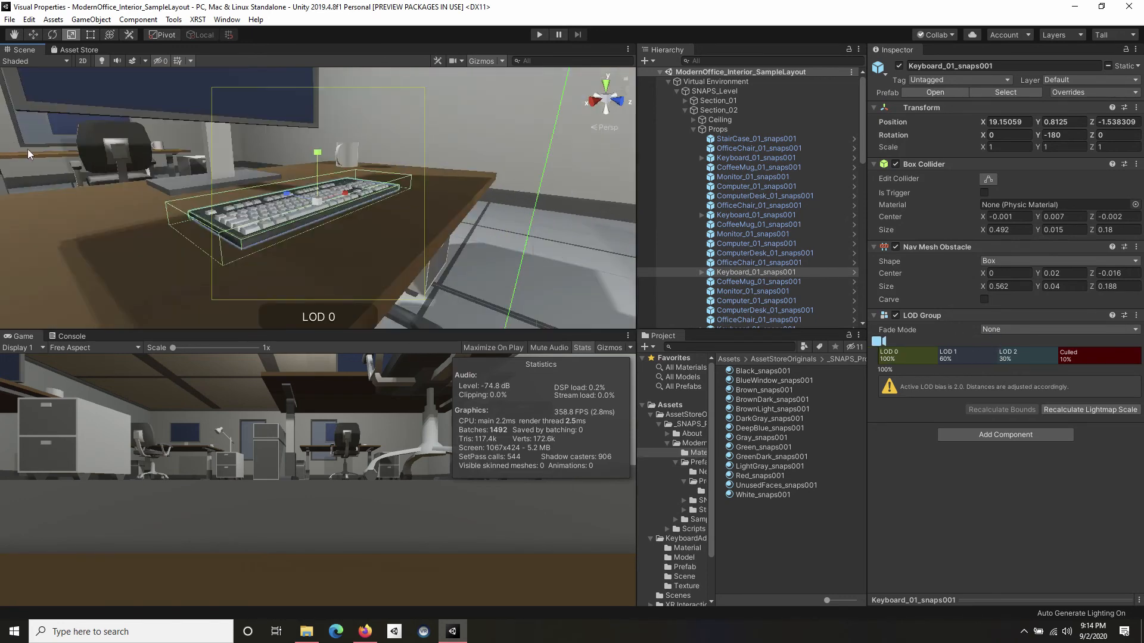
Step: Switch to the Move tool and recheck the distance at which the desk keyboard changes between LOD 0 and LOD 1
click(37, 32)
scroll(459, 239, down, 3)
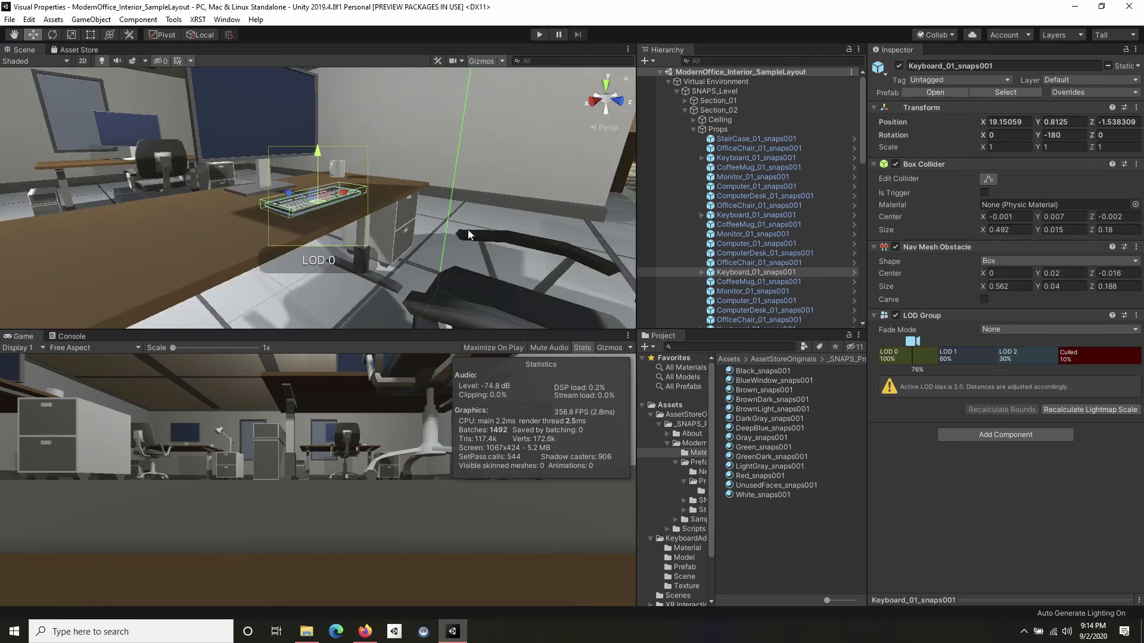
scroll(467, 230, down, 3)
scroll(468, 230, up, 3)
scroll(466, 230, down, 4)
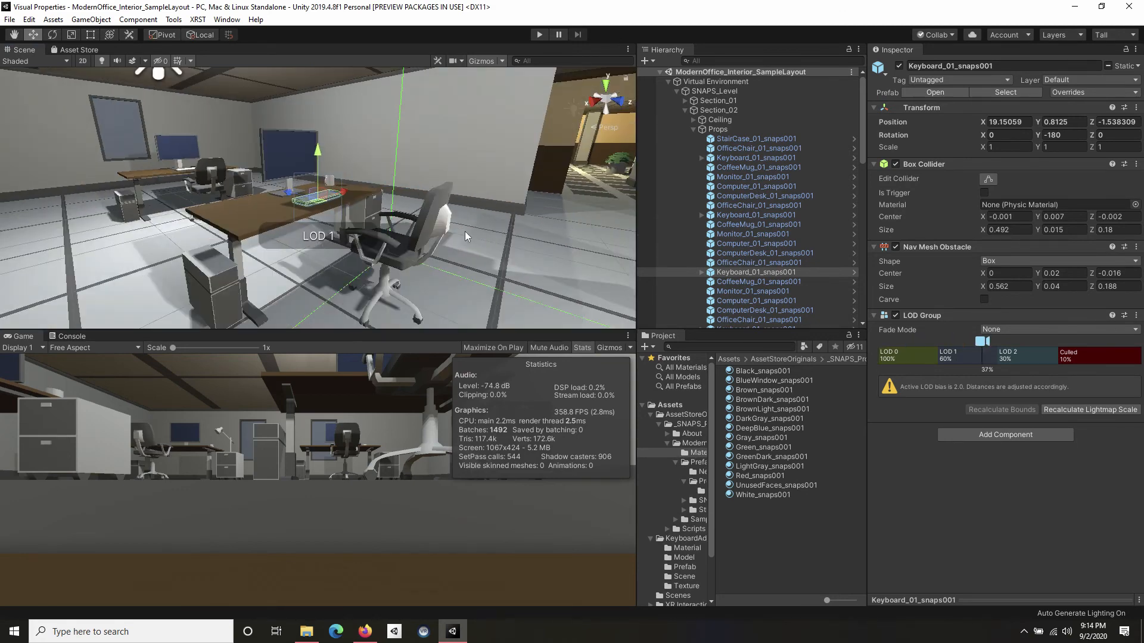
scroll(464, 235, down, 4)
scroll(464, 235, up, 6)
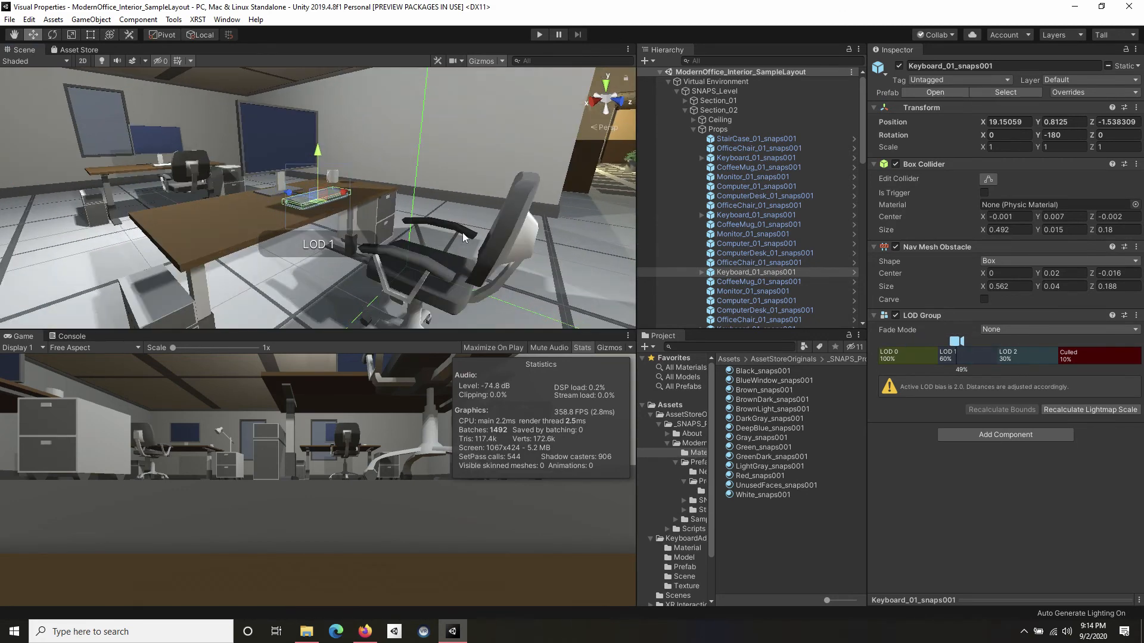
scroll(462, 233, up, 3)
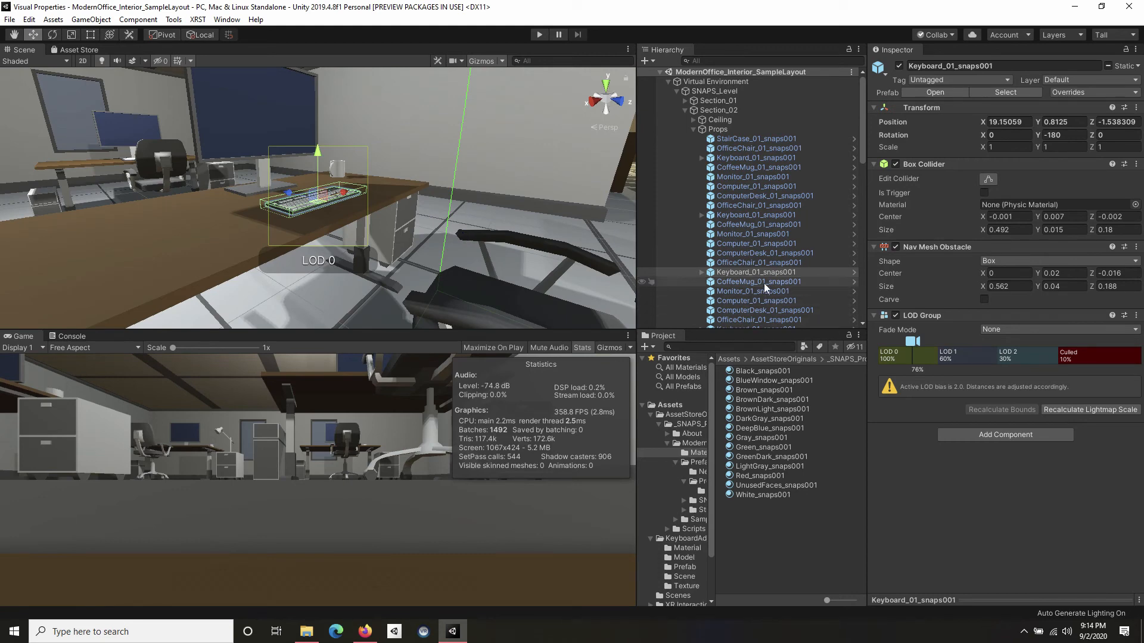
Step: In the Keyboard_01_snaps001 prefab, replace the low-poly renderer of LOD 1 with the detailed Keyboard and check each level's renderers
right_click(807, 274)
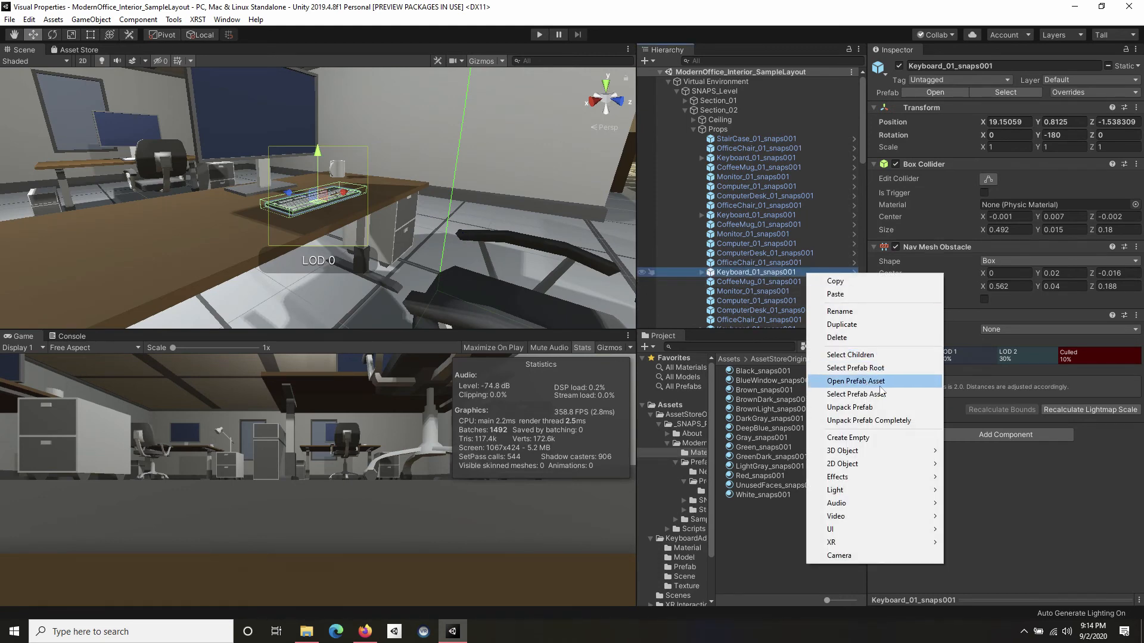
click(855, 381)
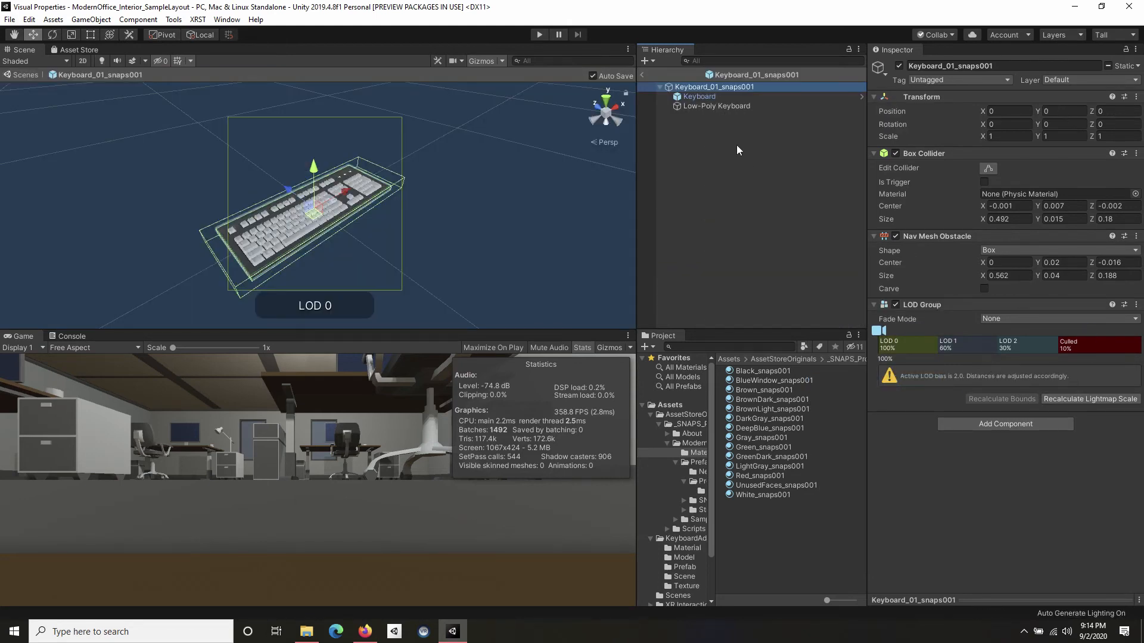
drag(706, 95, 961, 347)
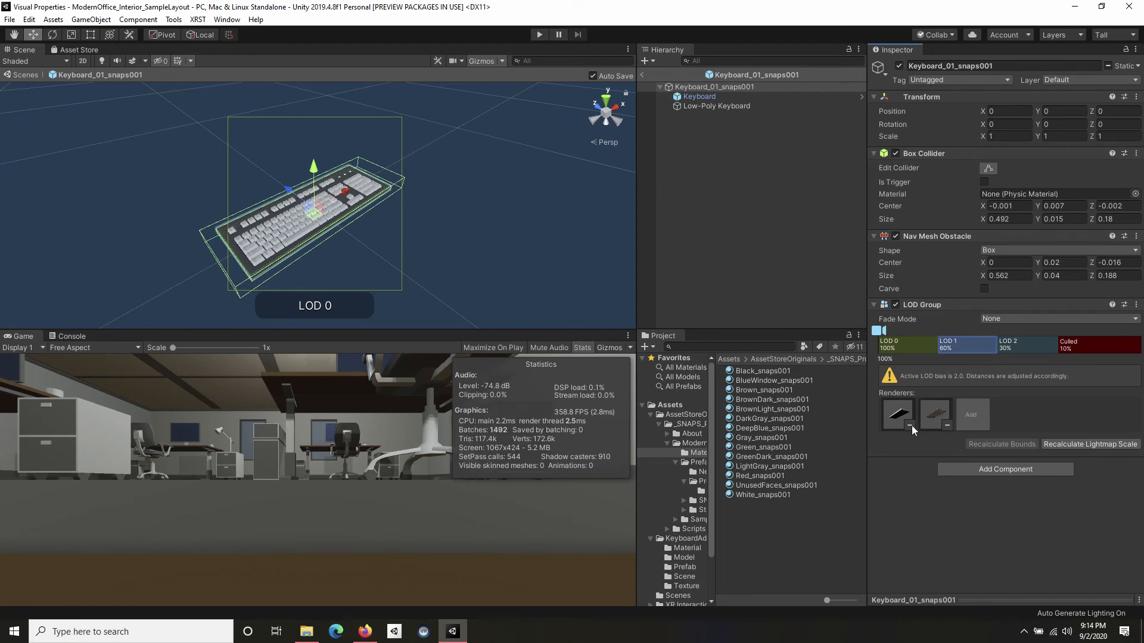
click(1023, 345)
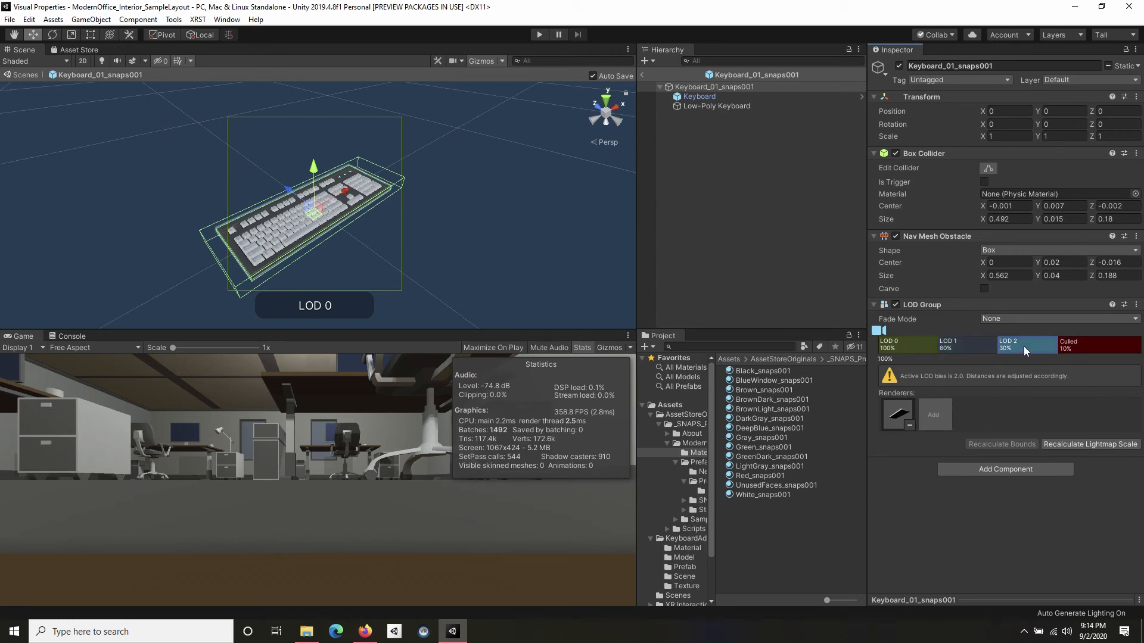
click(982, 345)
click(909, 426)
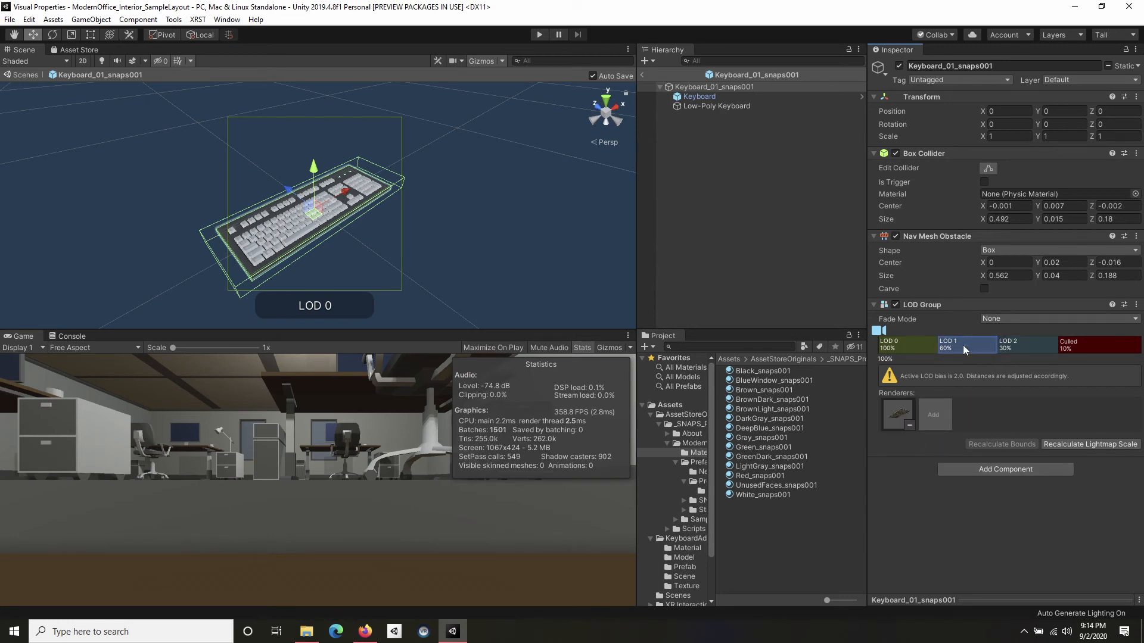
click(910, 348)
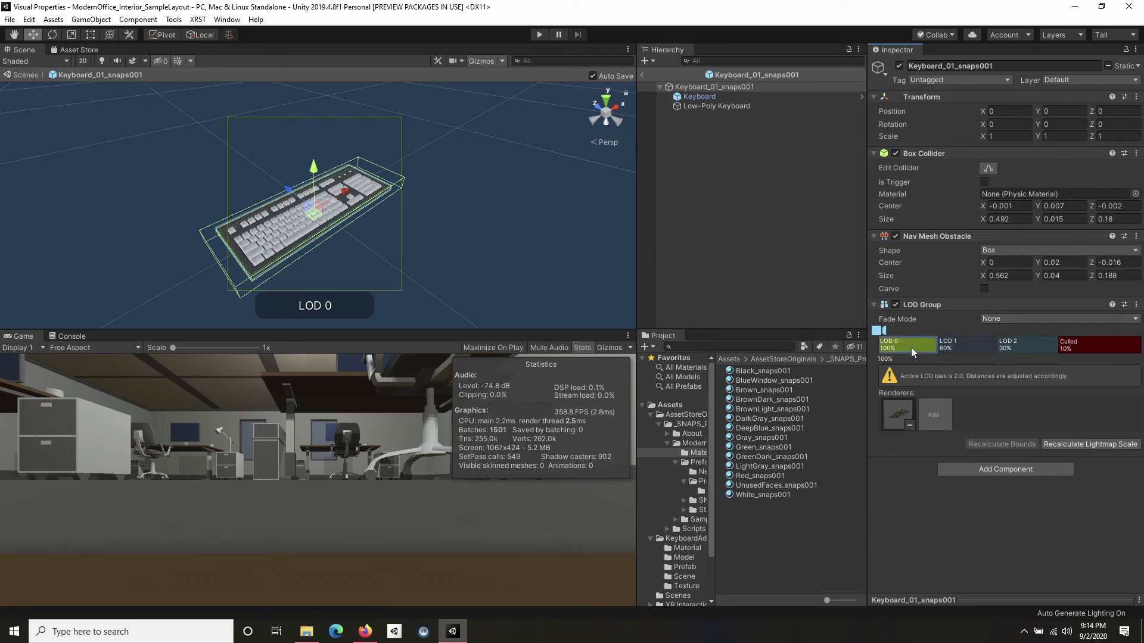
click(960, 343)
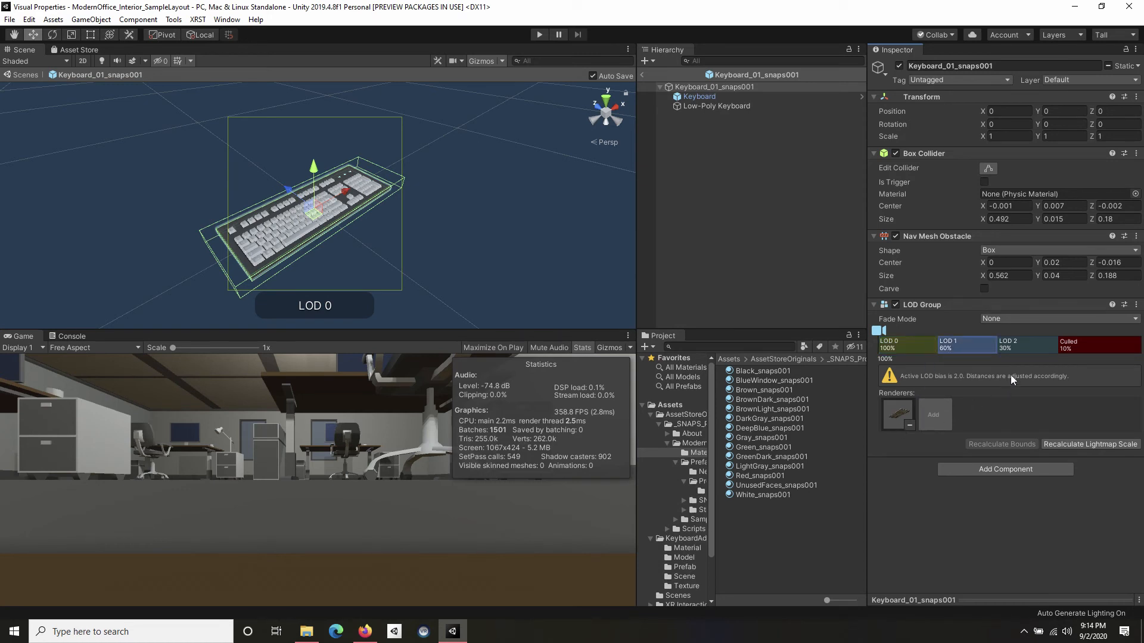
click(1028, 348)
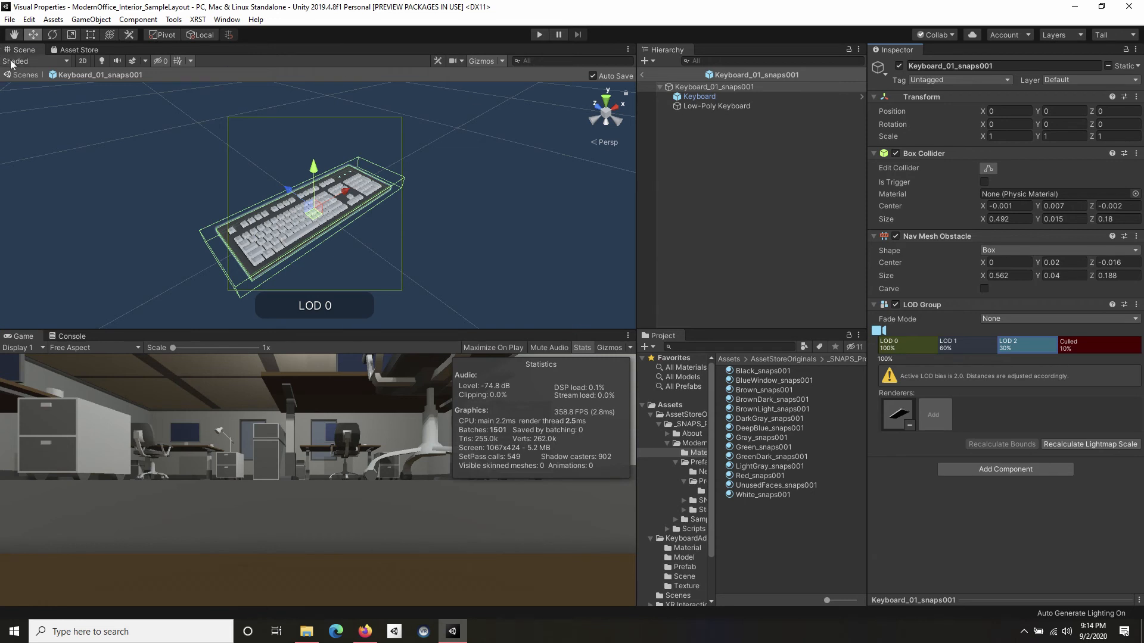
Step: Return to the office scene and examine the desk keyboard's LOD levels at increasing viewing distances
click(24, 75)
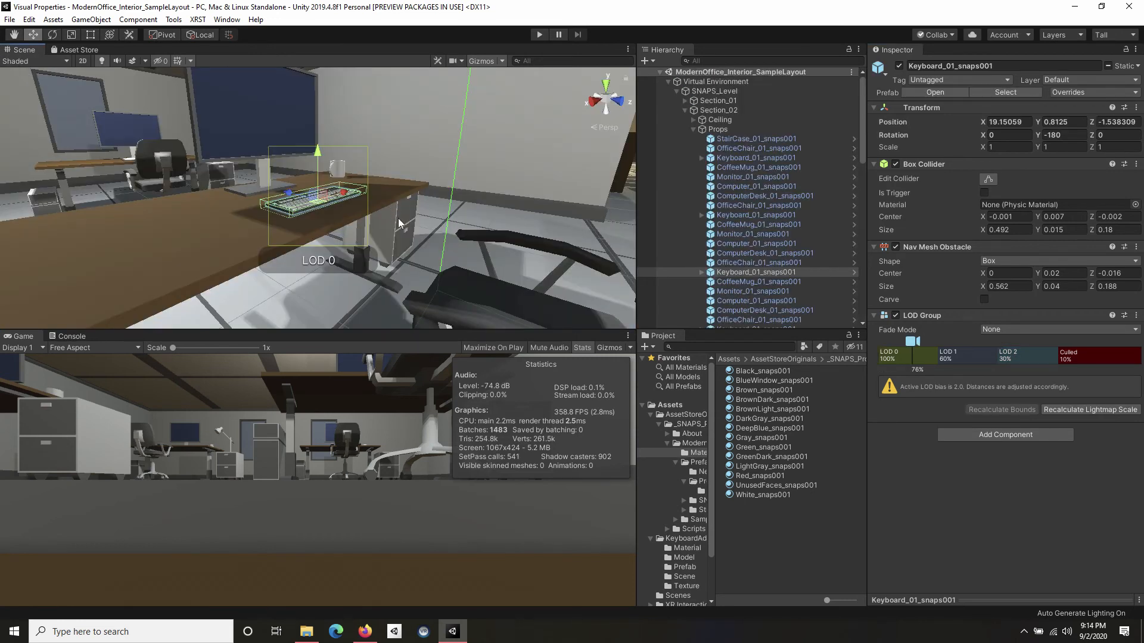
scroll(442, 173, down, 2)
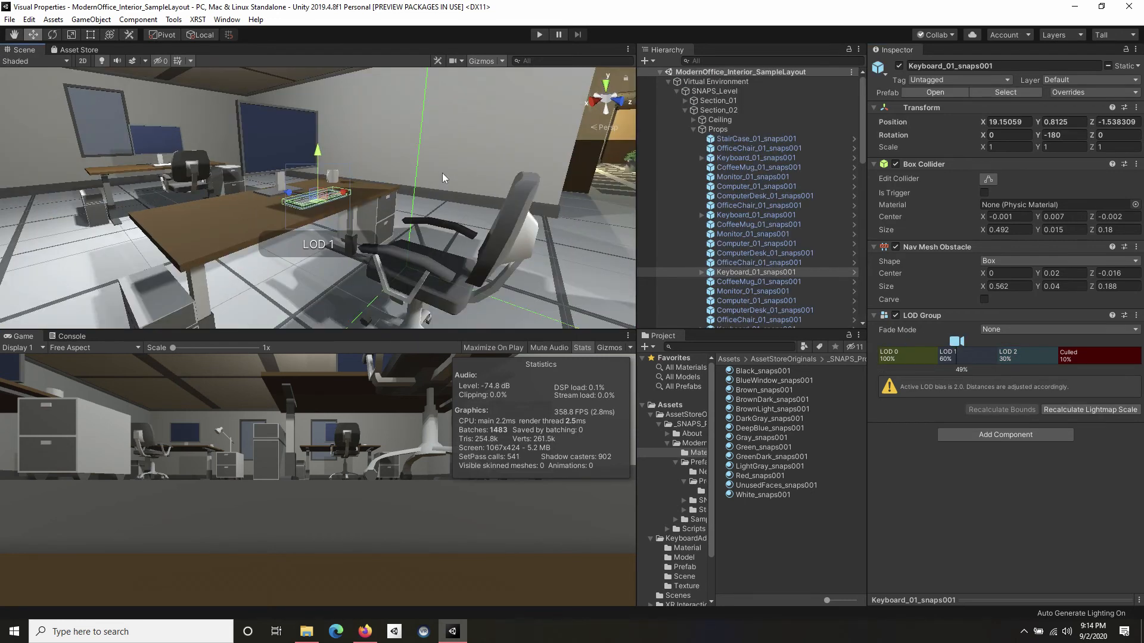
scroll(442, 173, down, 2)
scroll(442, 177, down, 2)
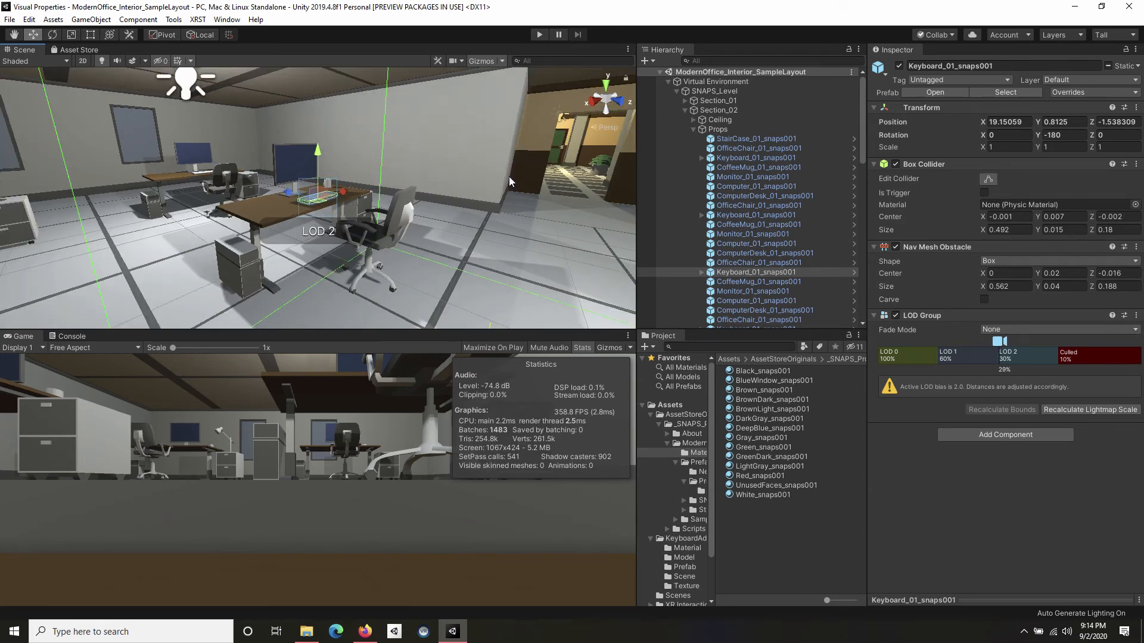
Step: Run the scene, move toward and away from the office desks to examine the keyboards' LOD switching, and stop play mode
click(539, 34)
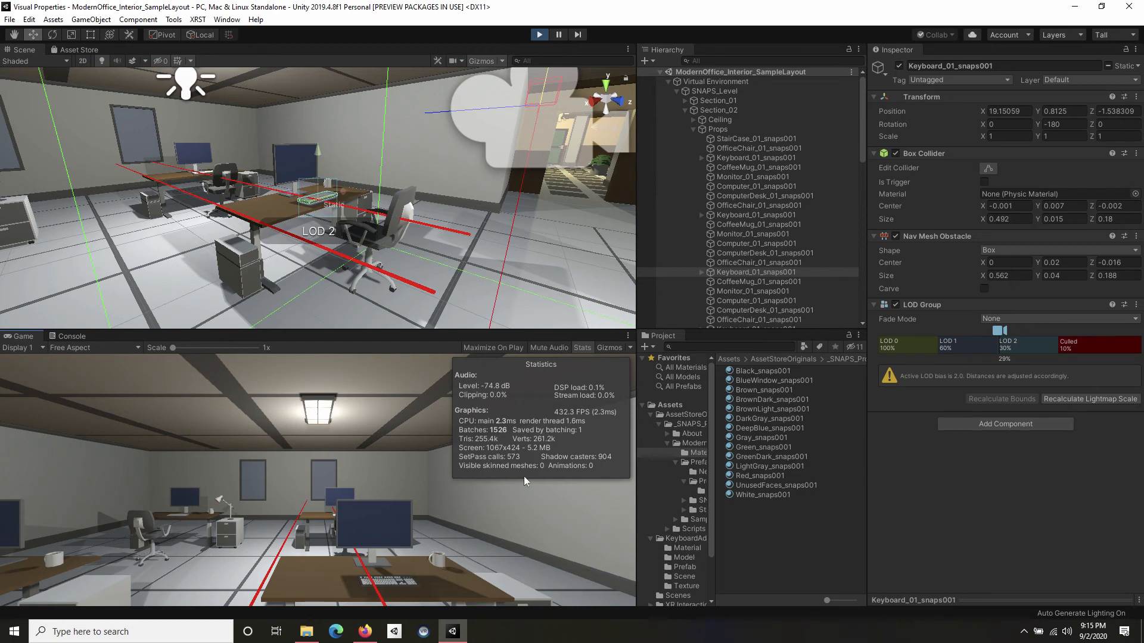
key(w)
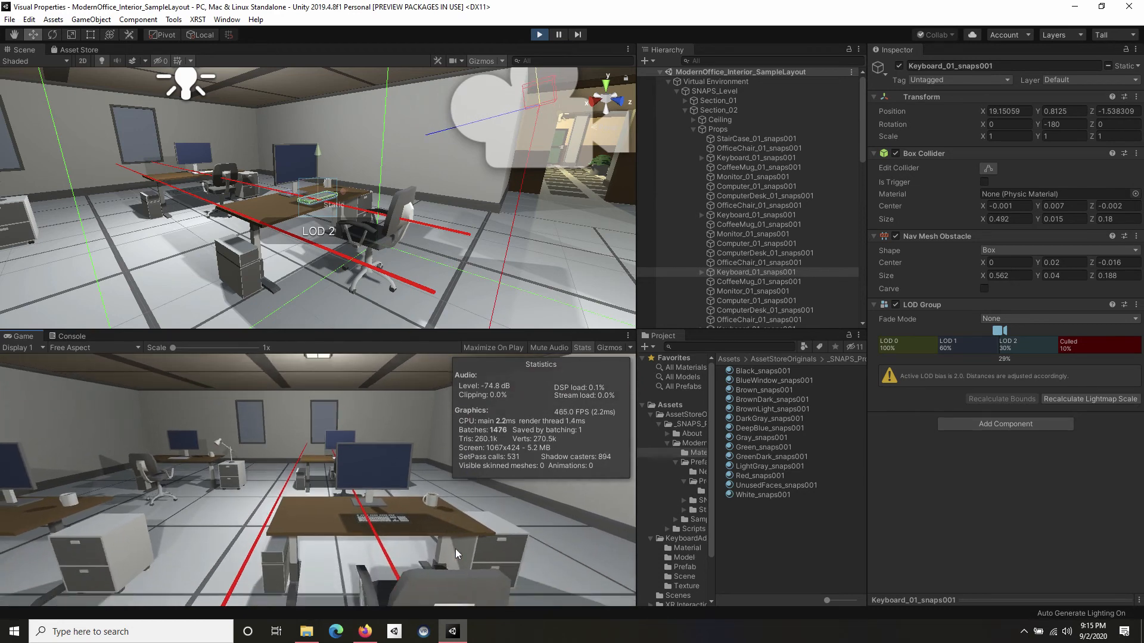
key(a)
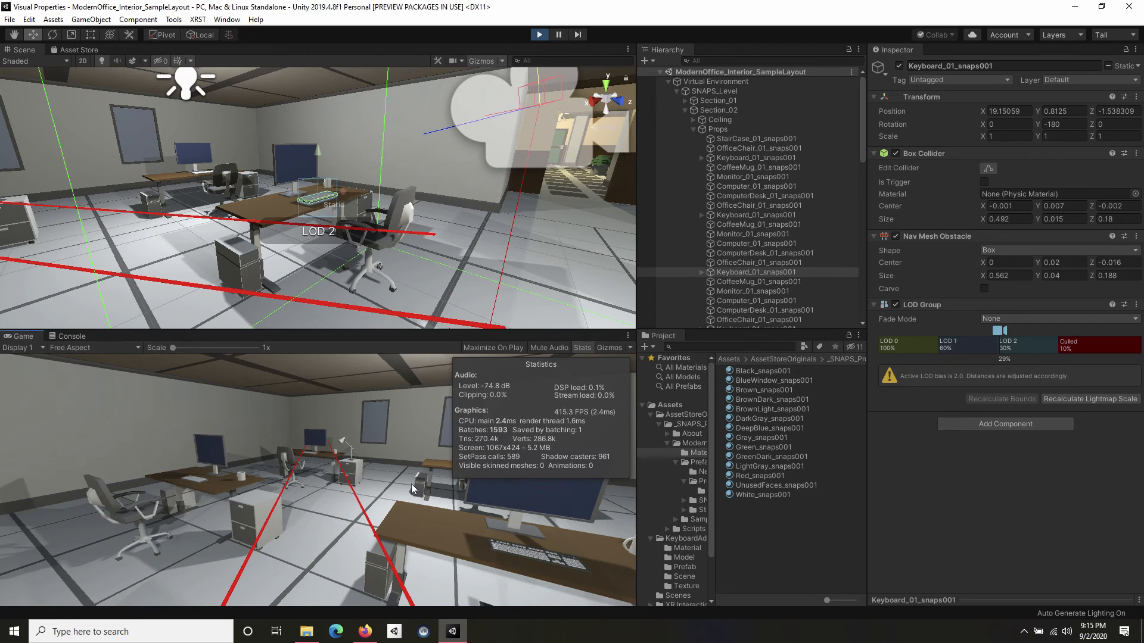
key(w)
key(w)
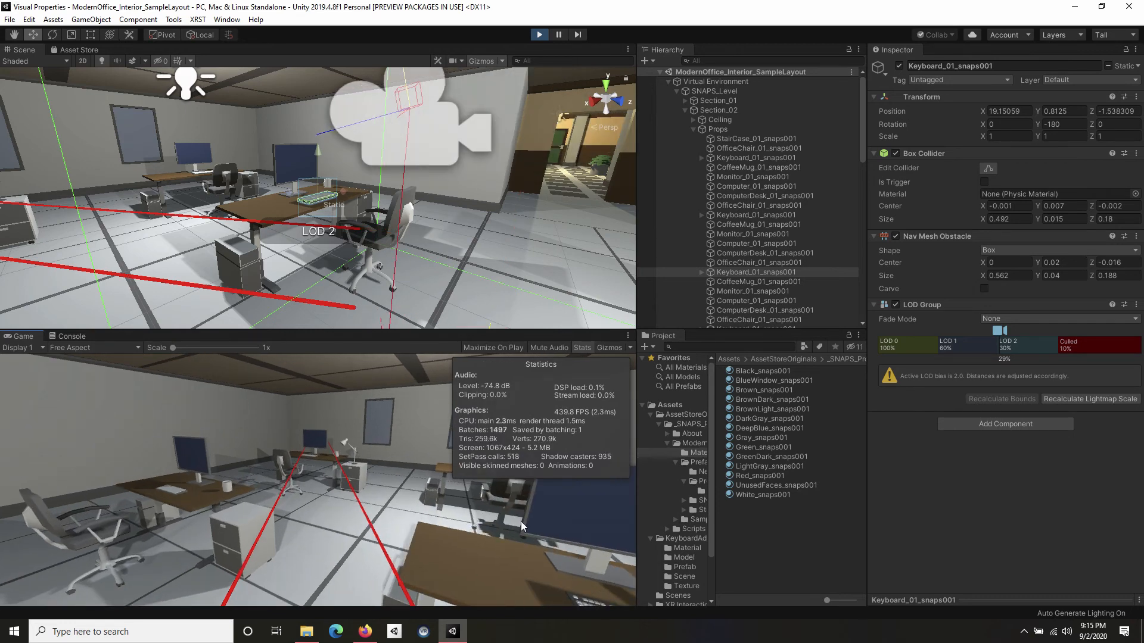
key(w)
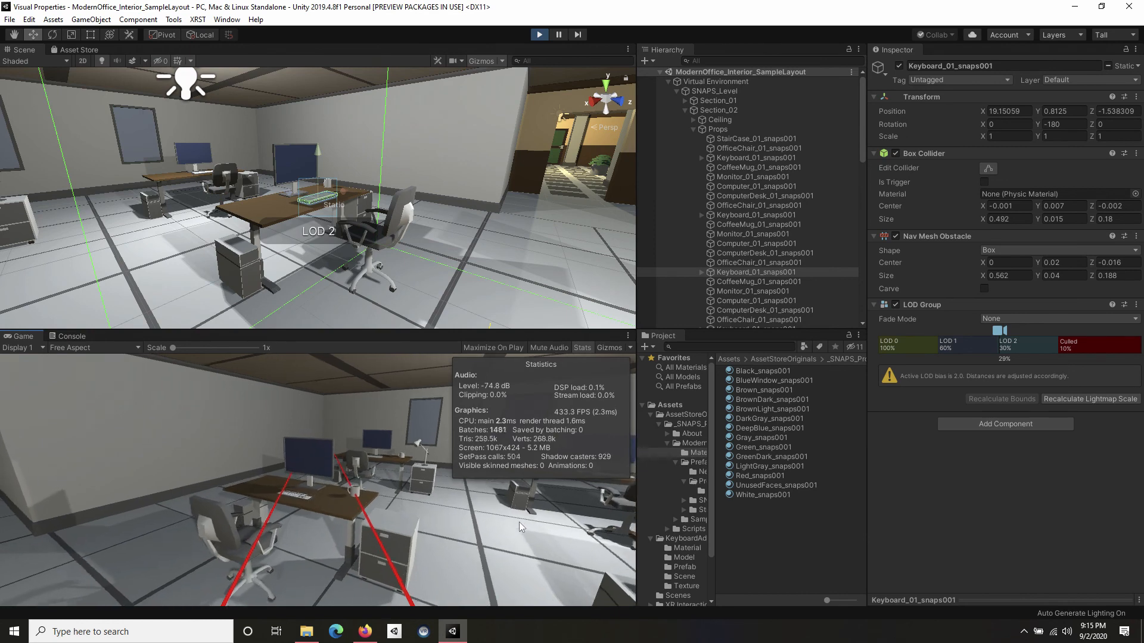
key(w)
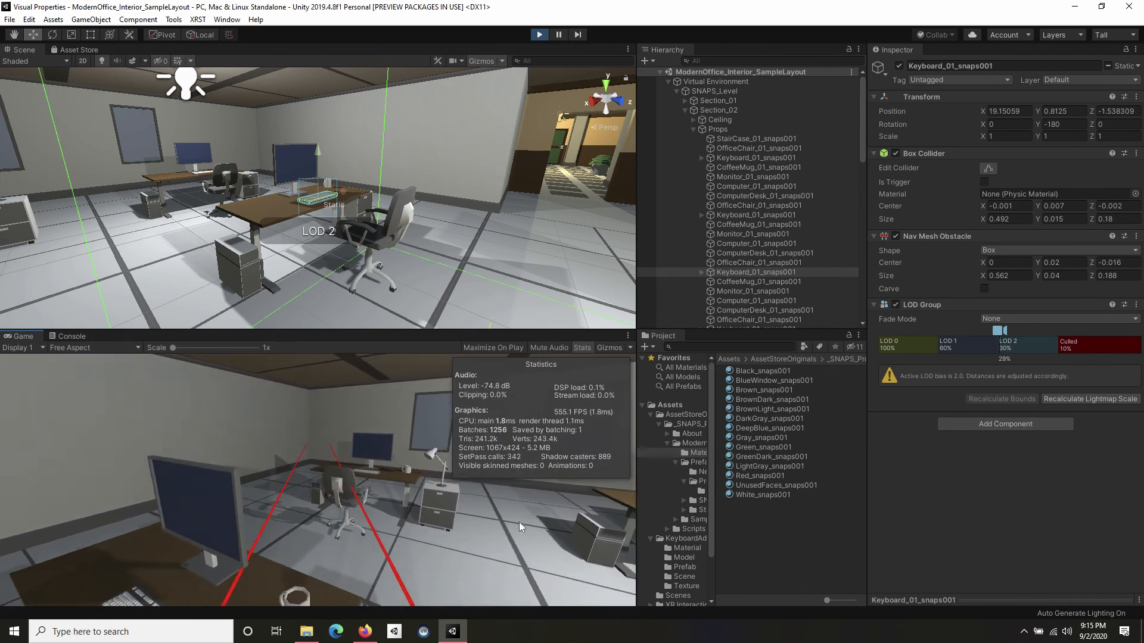
key(s)
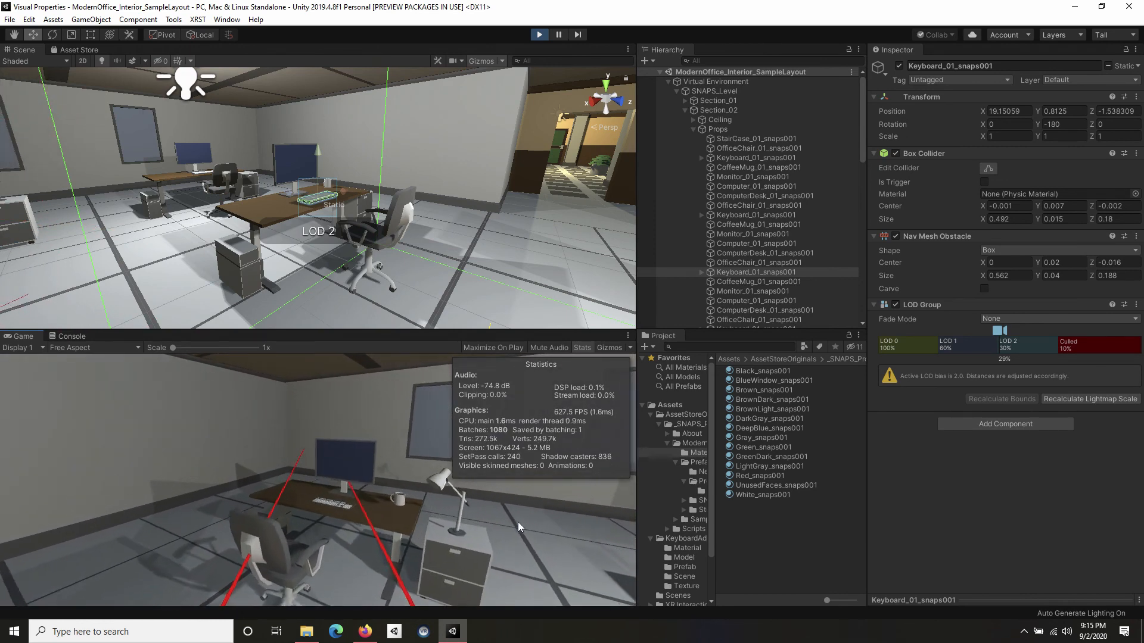
key(s)
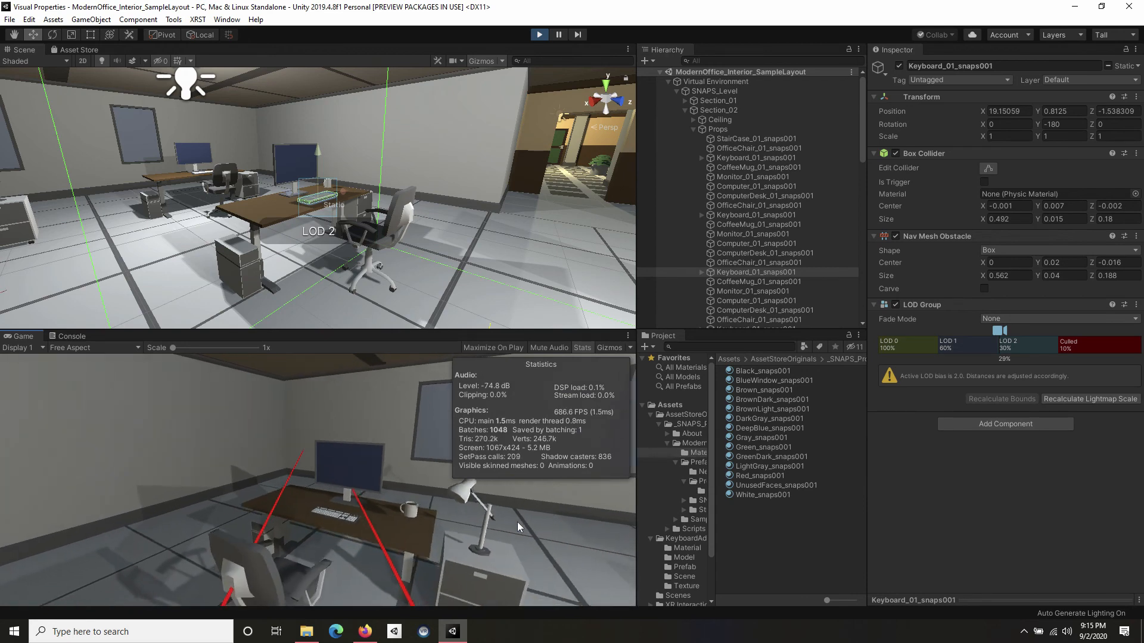
key(s)
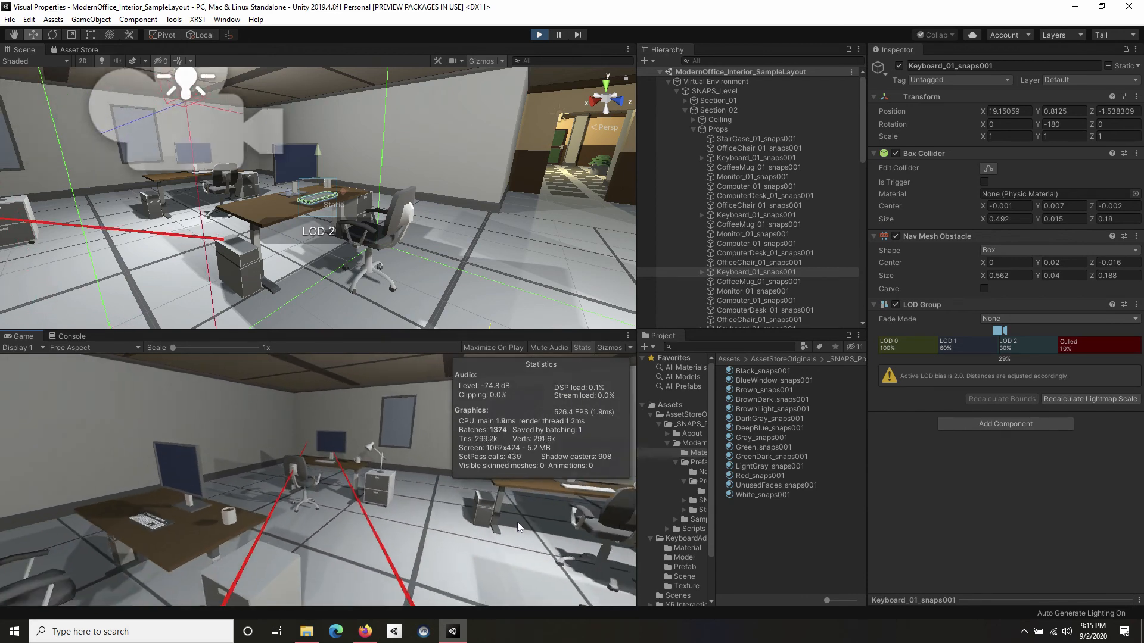
key(s)
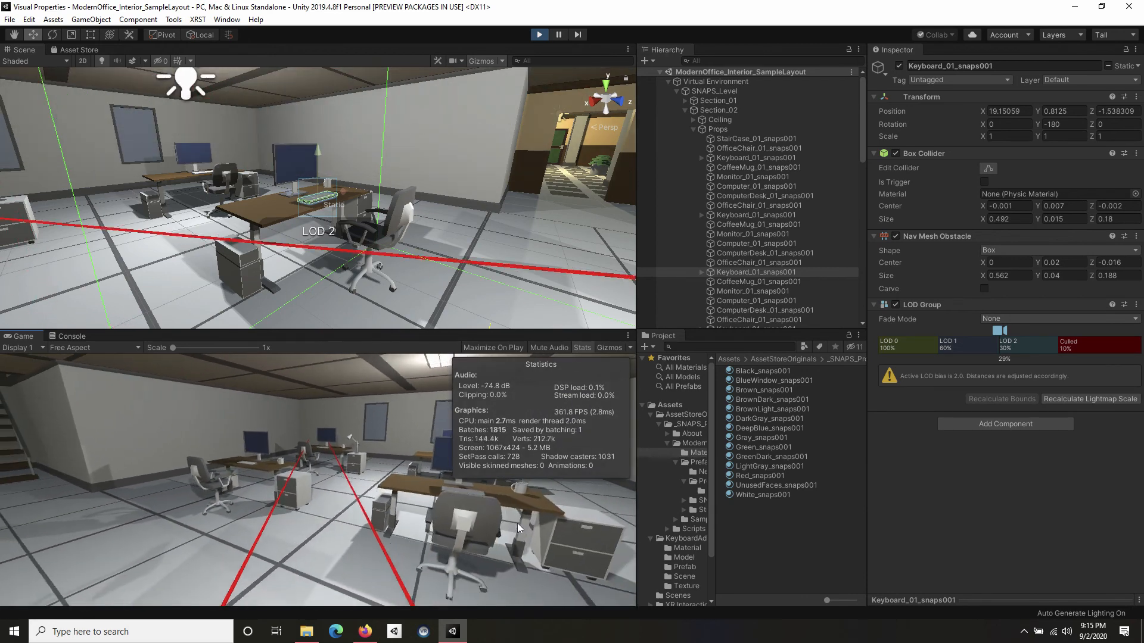
key(w)
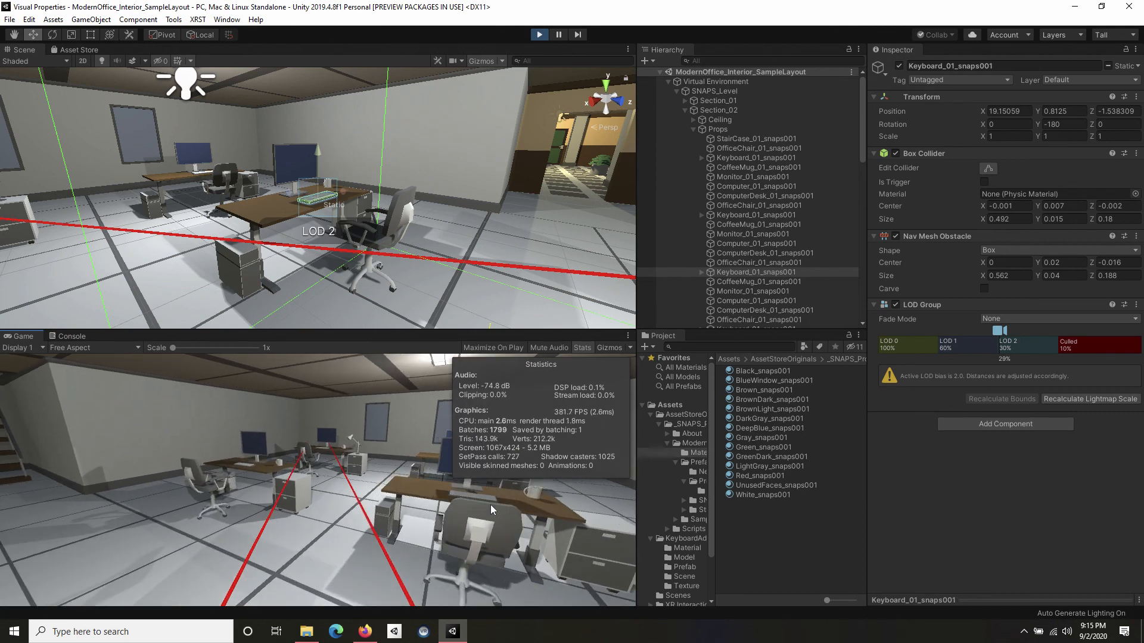
key(s)
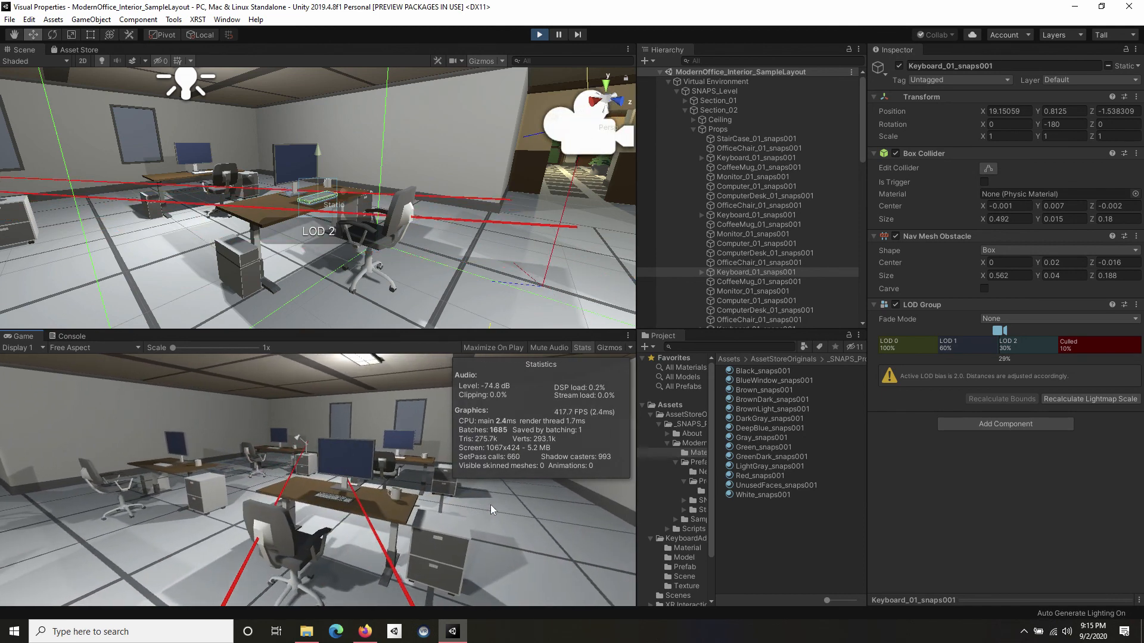
key(w)
key(s)
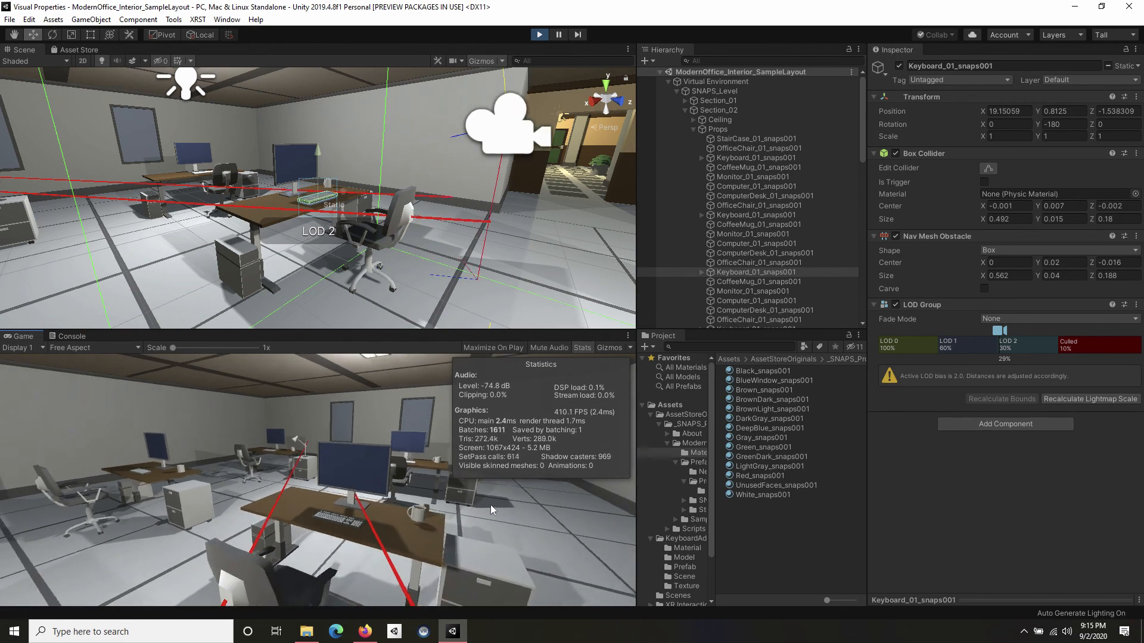
key(s)
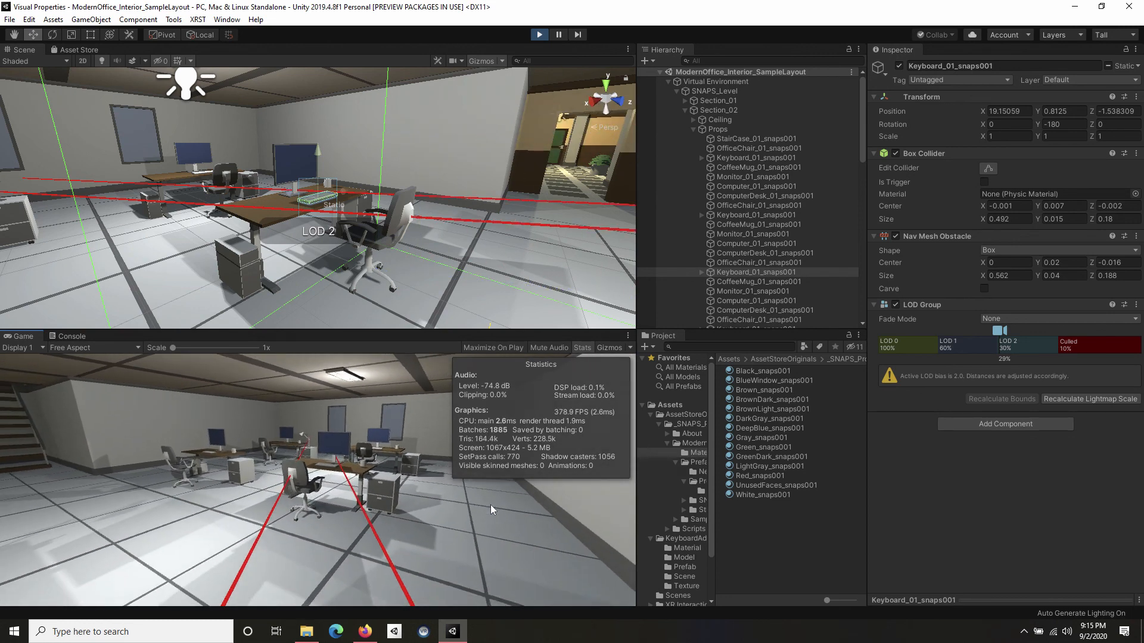
click(539, 36)
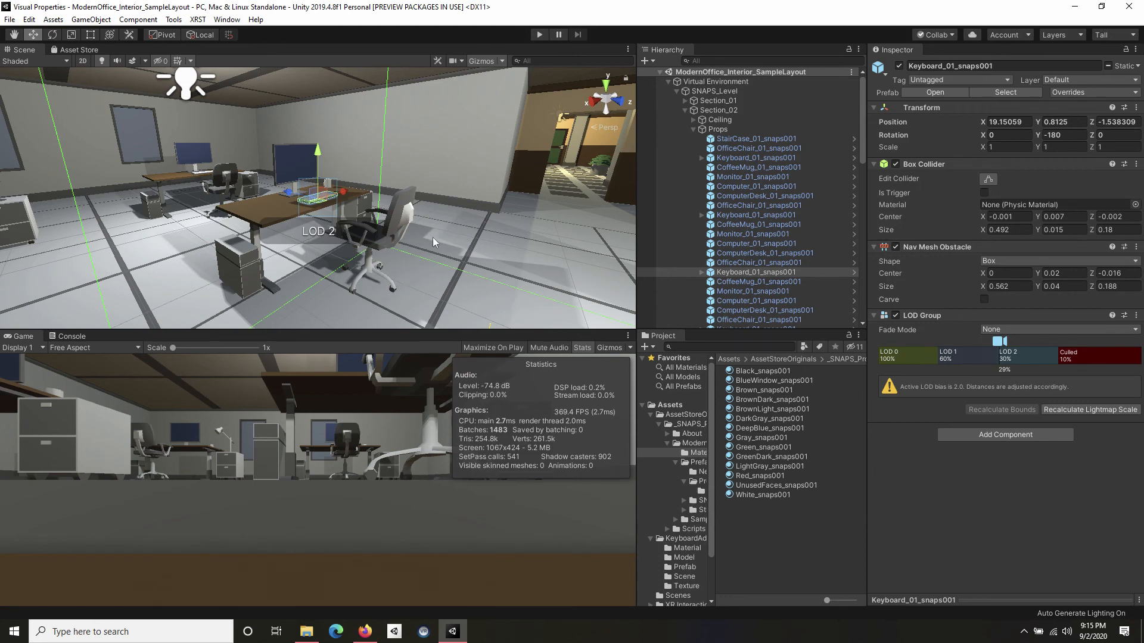
Step: Select the computer case beside the front desk and open its Computer_01_snaps001 prefab for editing
click(401, 208)
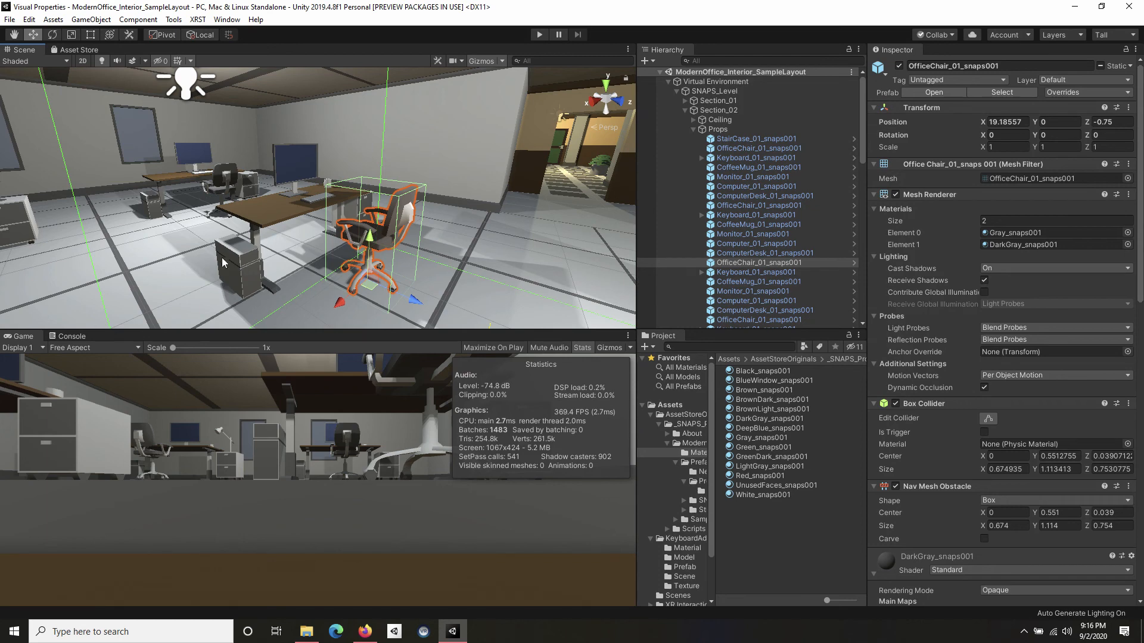
click(246, 256)
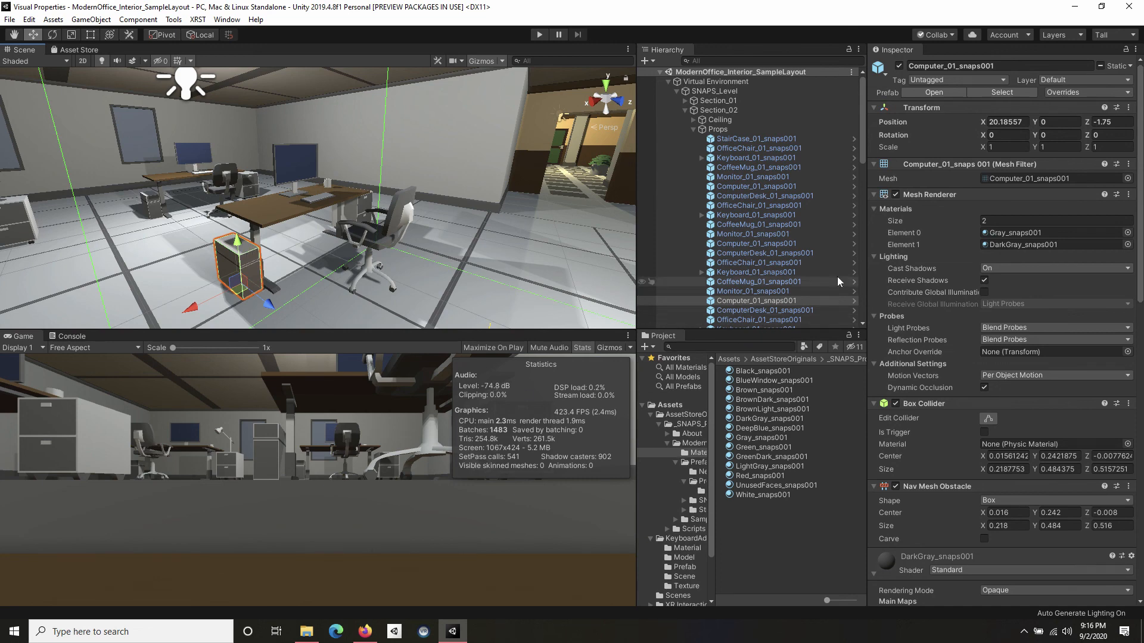
right_click(760, 301)
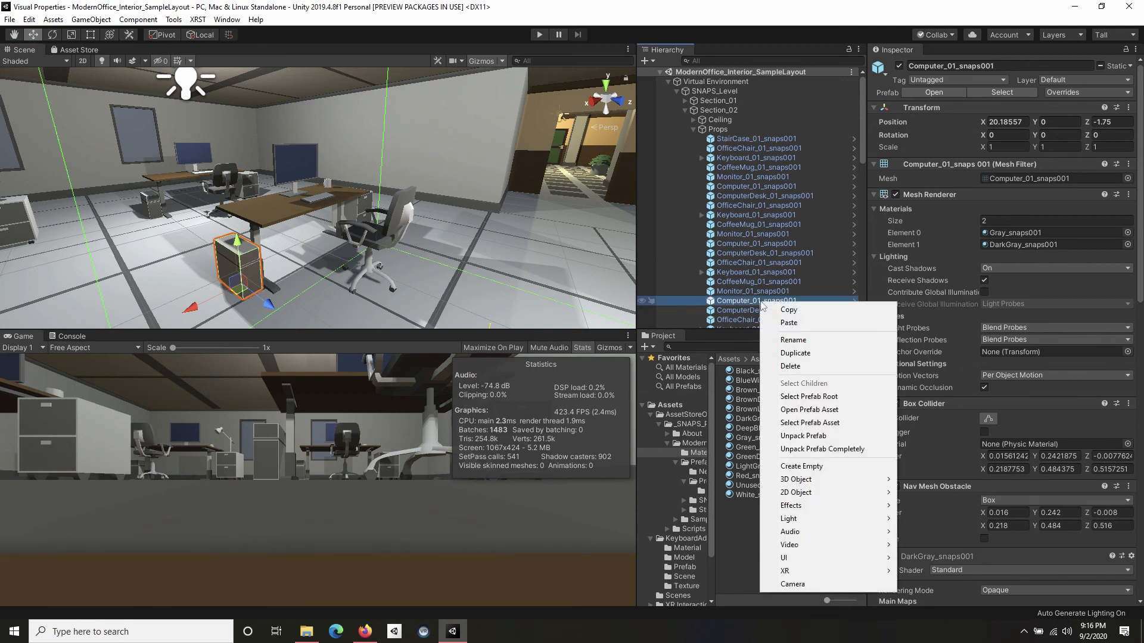
click(810, 411)
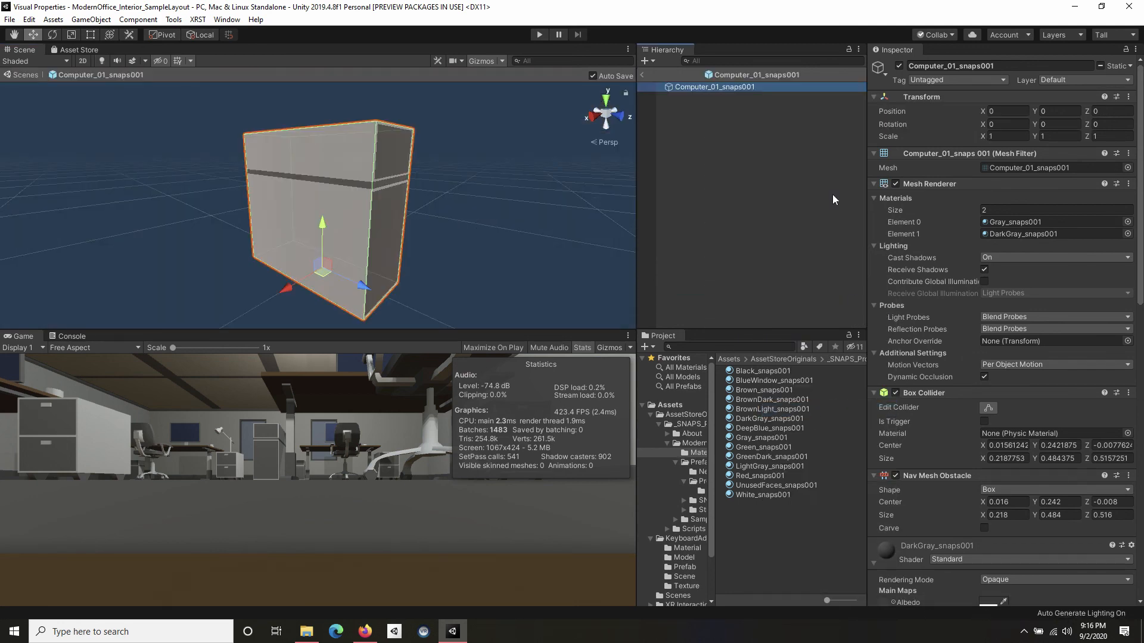
Step: Disable Receive Shadows and set Cast Shadows to Off on the computer prefab's Mesh Renderer, and return to the office scene
click(985, 269)
click(1010, 257)
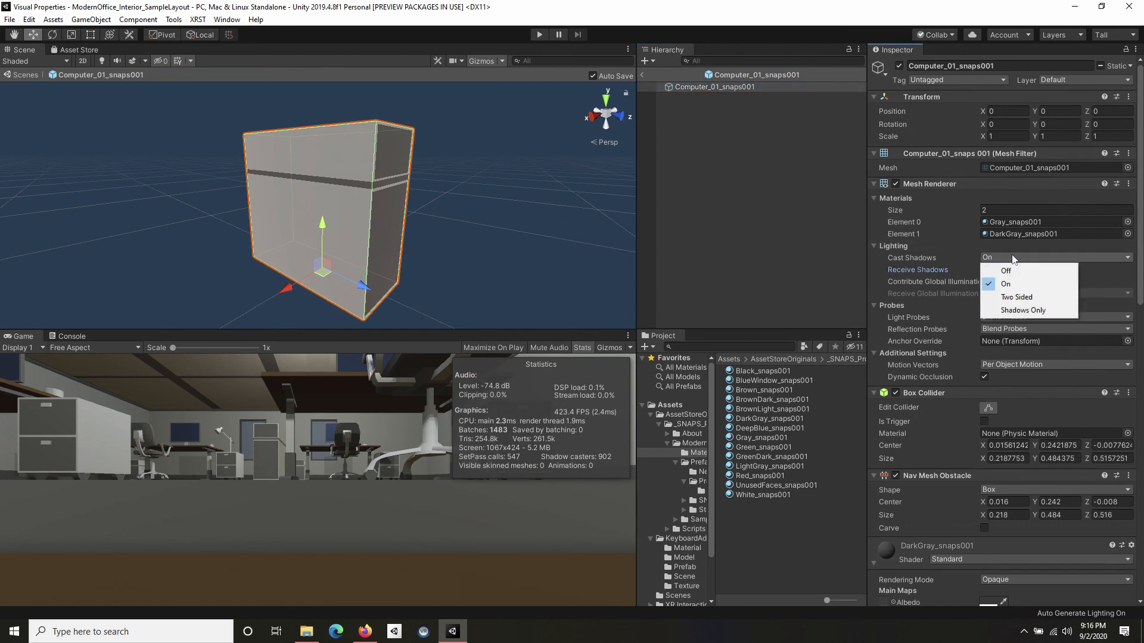
click(1018, 272)
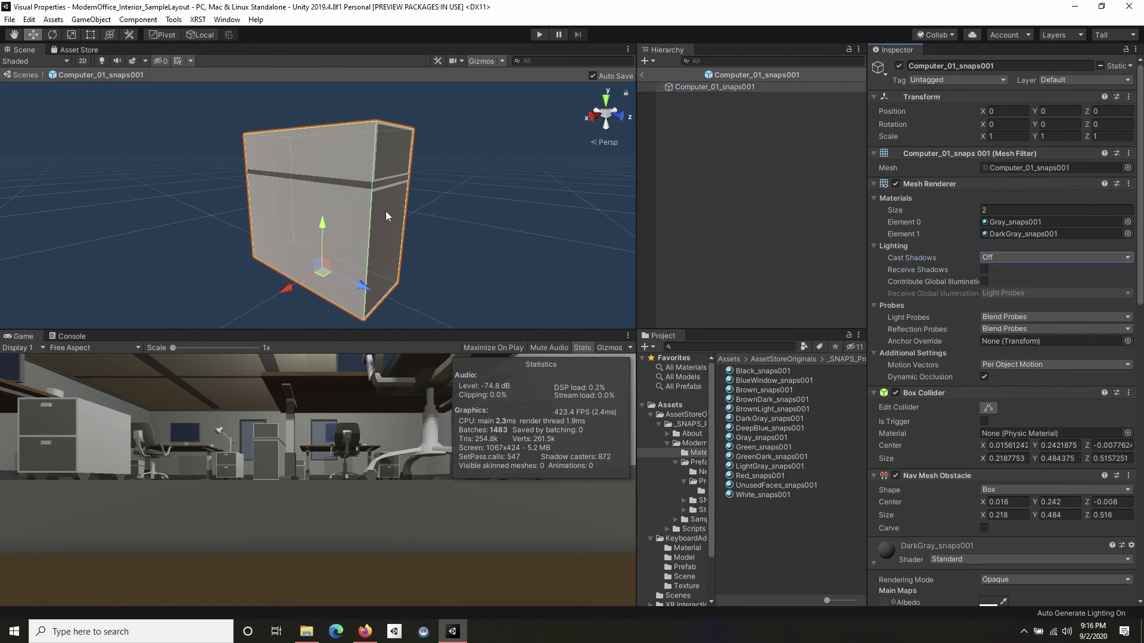
click(18, 75)
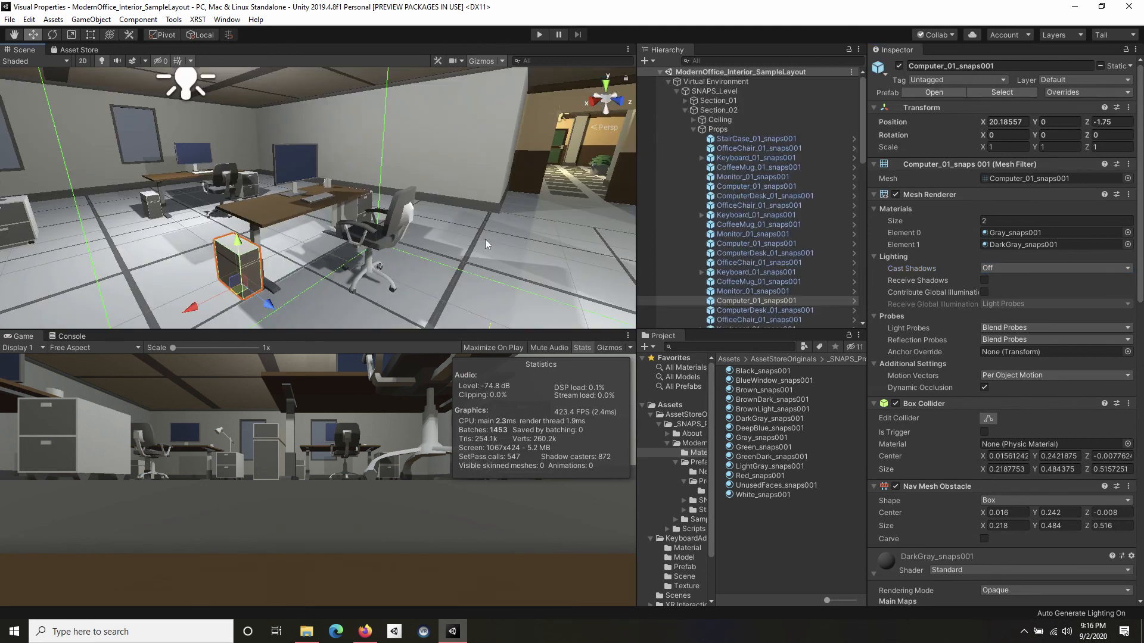